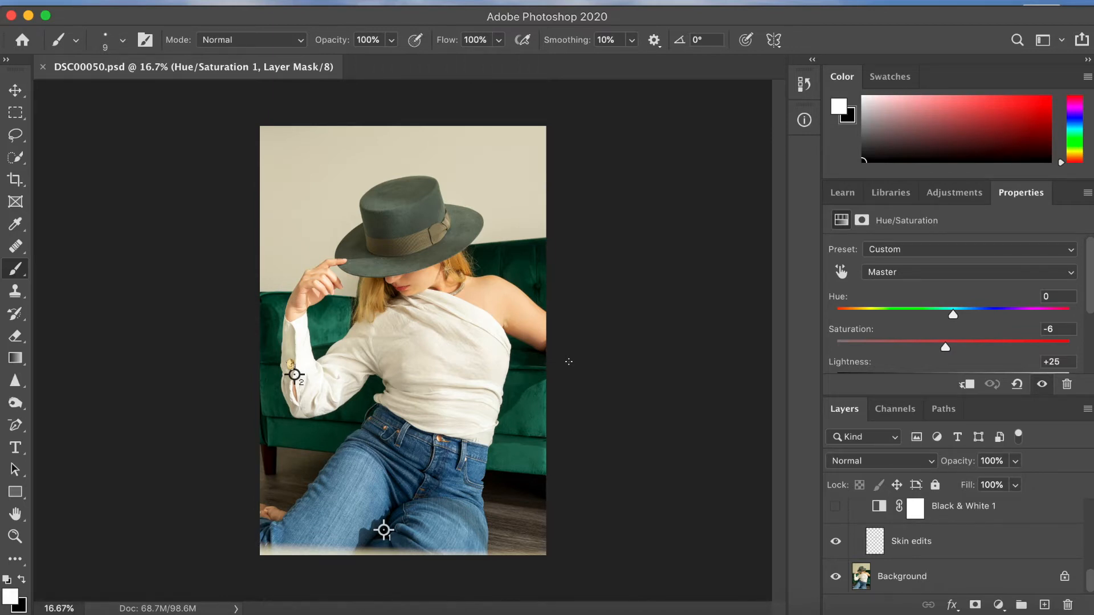
# - Collapse Group 1 and hide it to leave only the Background photo showing
pyautogui.scroll(5, 1020, 525)
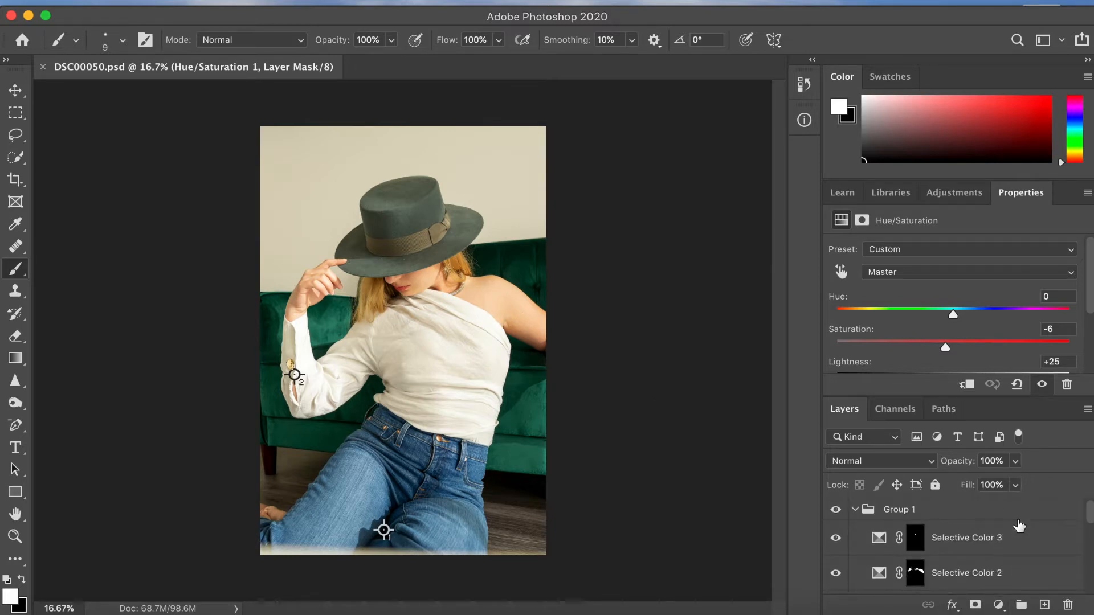
pyautogui.click(855, 510)
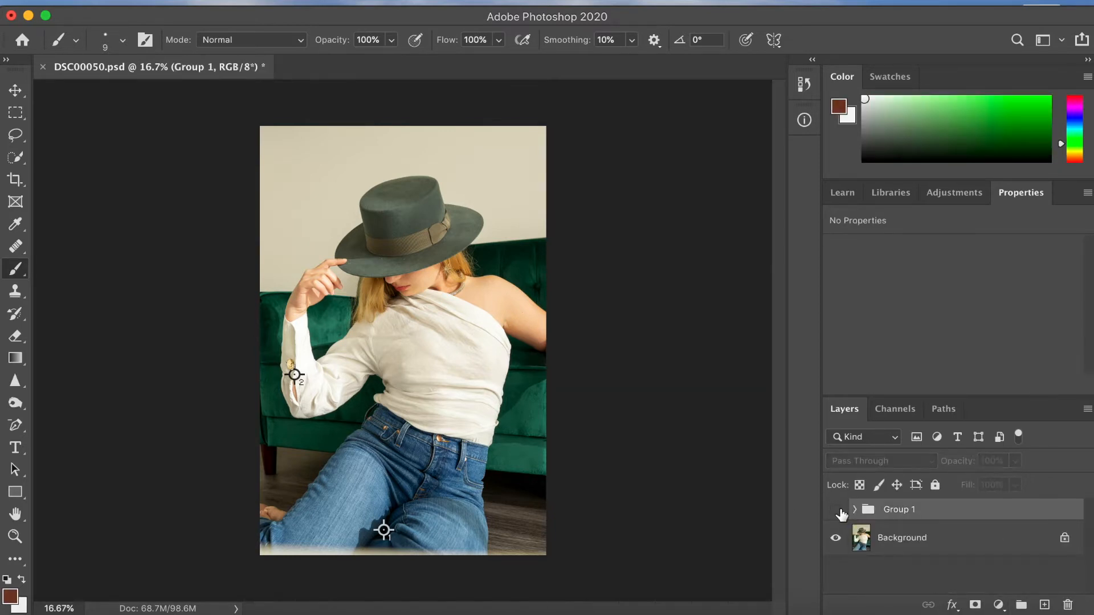
pyautogui.click(838, 510)
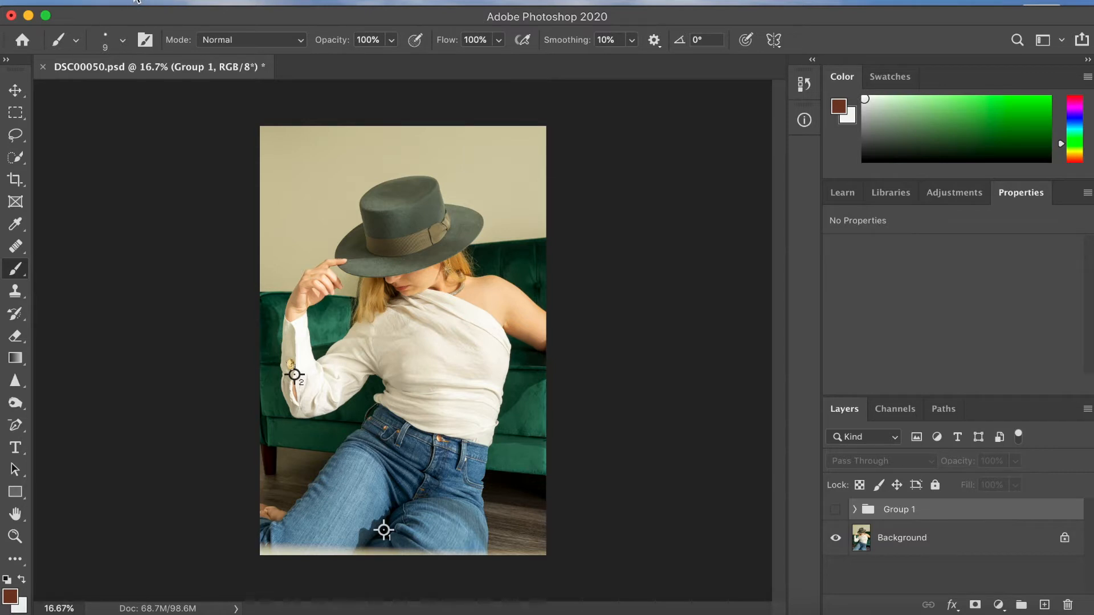
# - Open DSC00050.ARW in Camera Raw and review its Basic settings from profile and white balance to tone adjustments
pyautogui.click(137, 6)
pyautogui.click(163, 23)
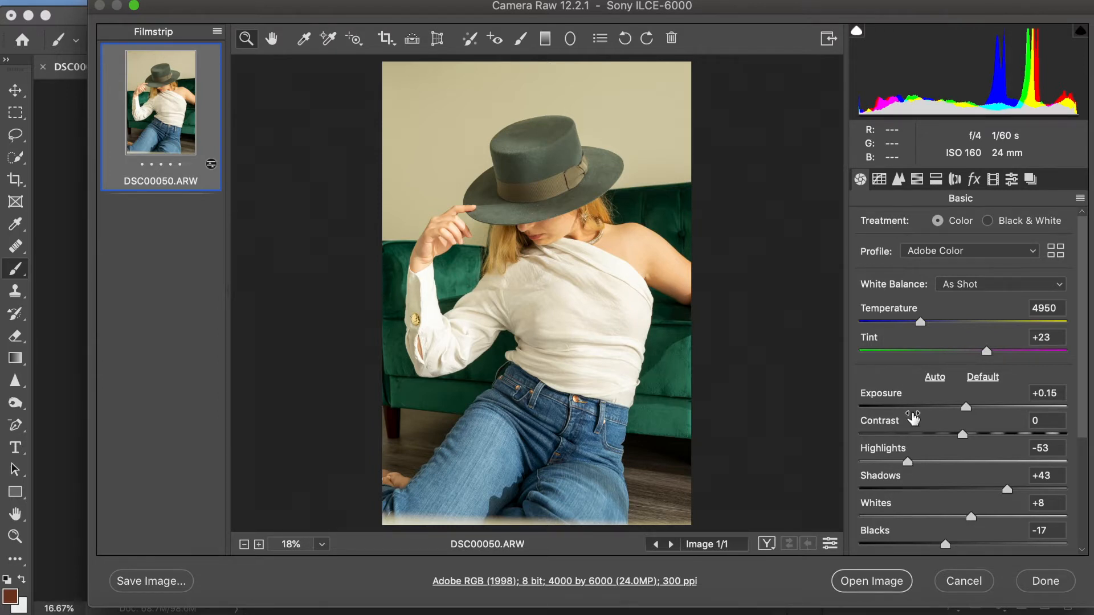
pyautogui.scroll(-5, 914, 418)
pyautogui.scroll(5, 913, 417)
pyautogui.scroll(-5, 976, 350)
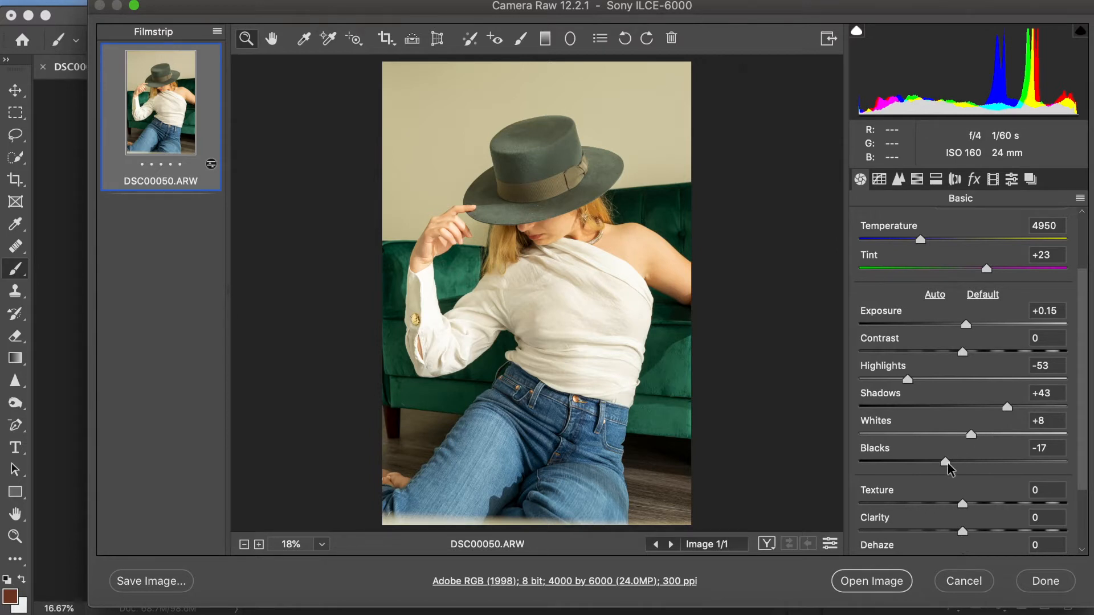
pyautogui.scroll(3, 946, 294)
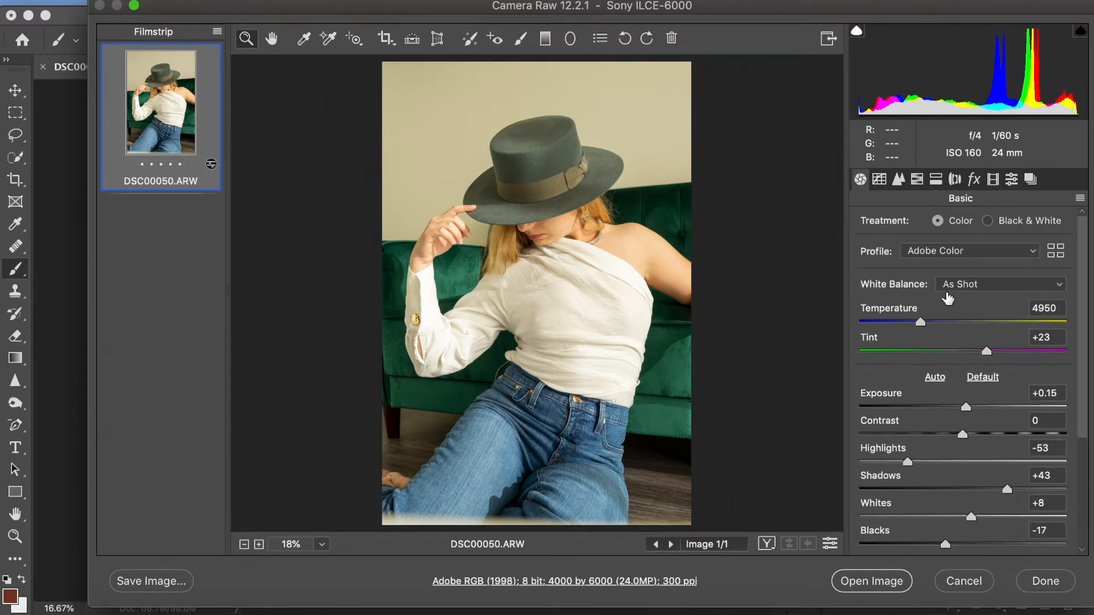
# - Browse the available colour profiles, including the Camera Matching set, and preview several on the photo while keeping Adobe Color
pyautogui.click(961, 251)
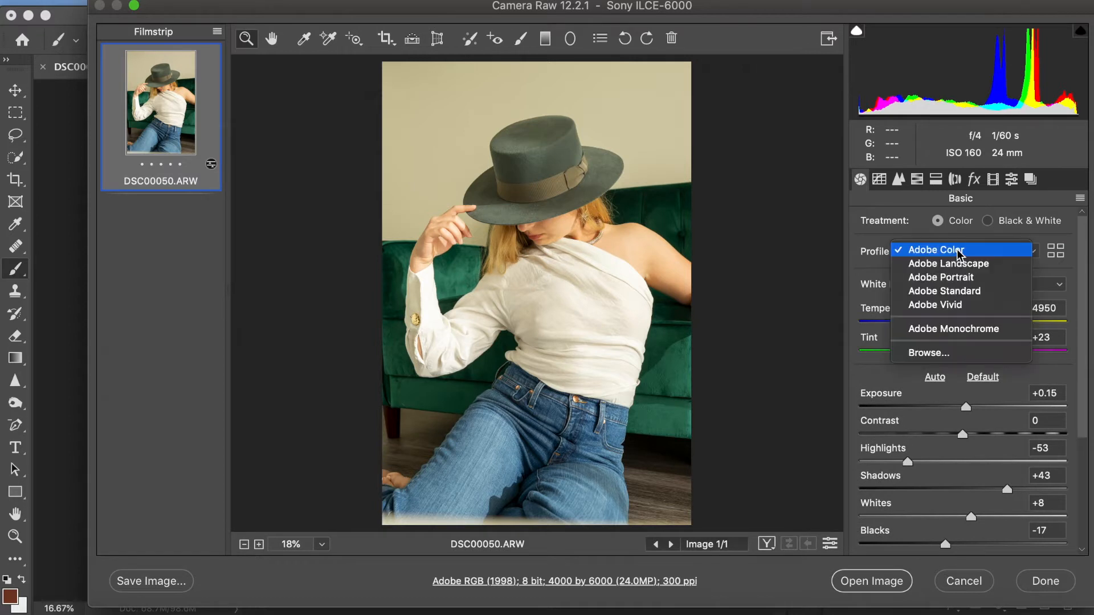
pyautogui.click(937, 354)
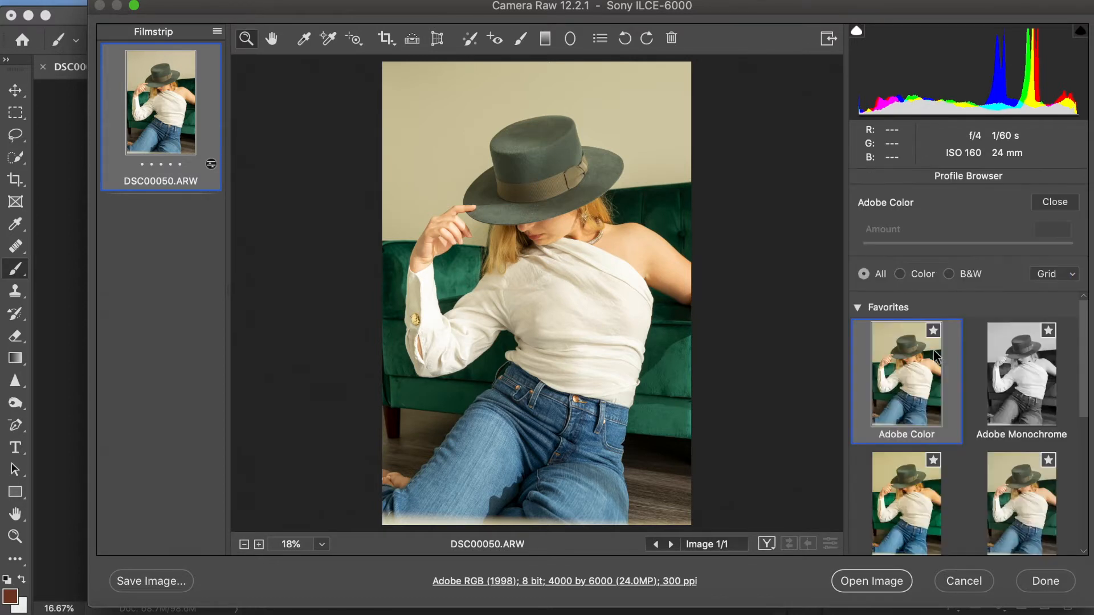
pyautogui.scroll(-5, 935, 354)
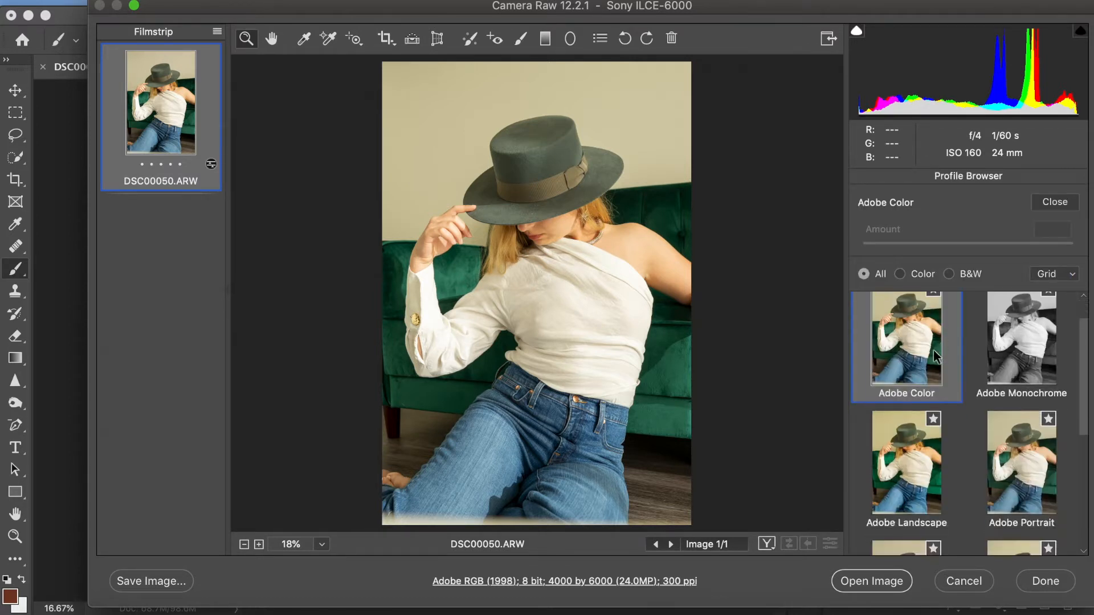
pyautogui.scroll(-3, 934, 353)
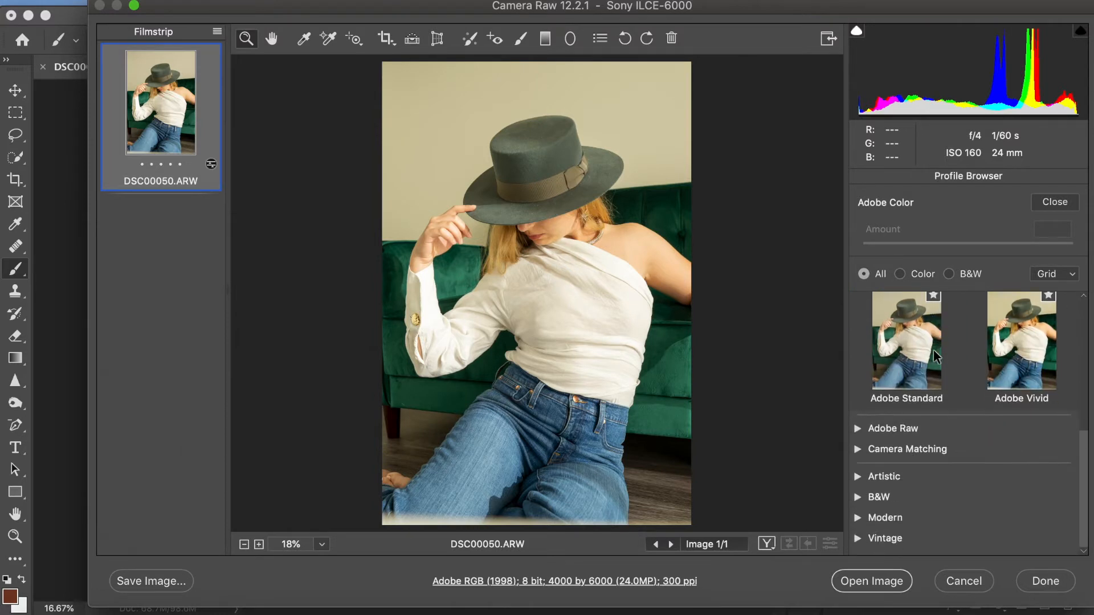
pyautogui.click(858, 449)
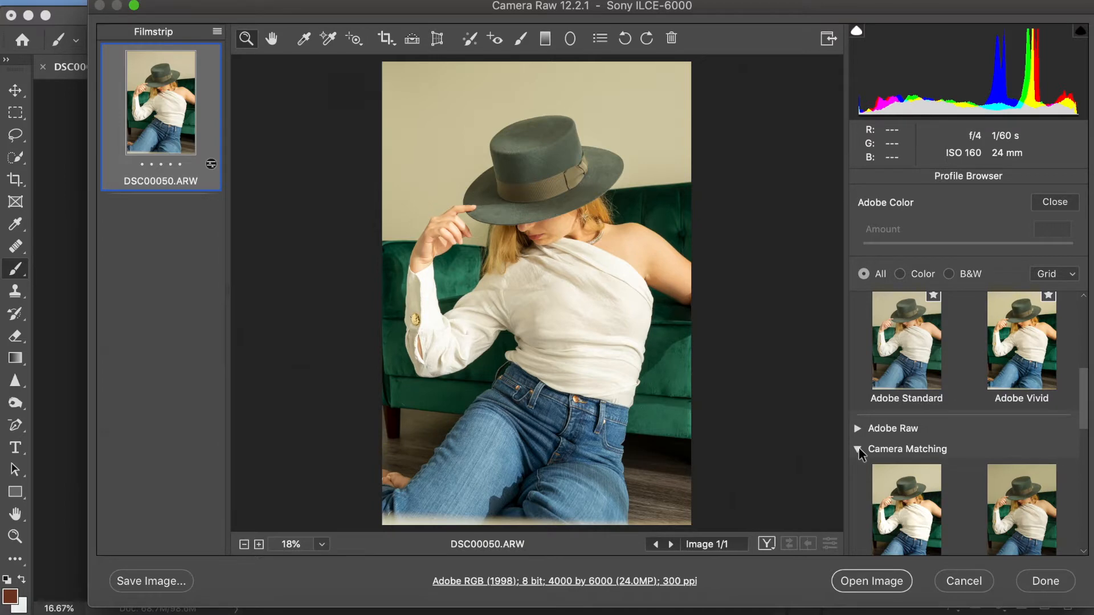
pyautogui.scroll(-5, 859, 449)
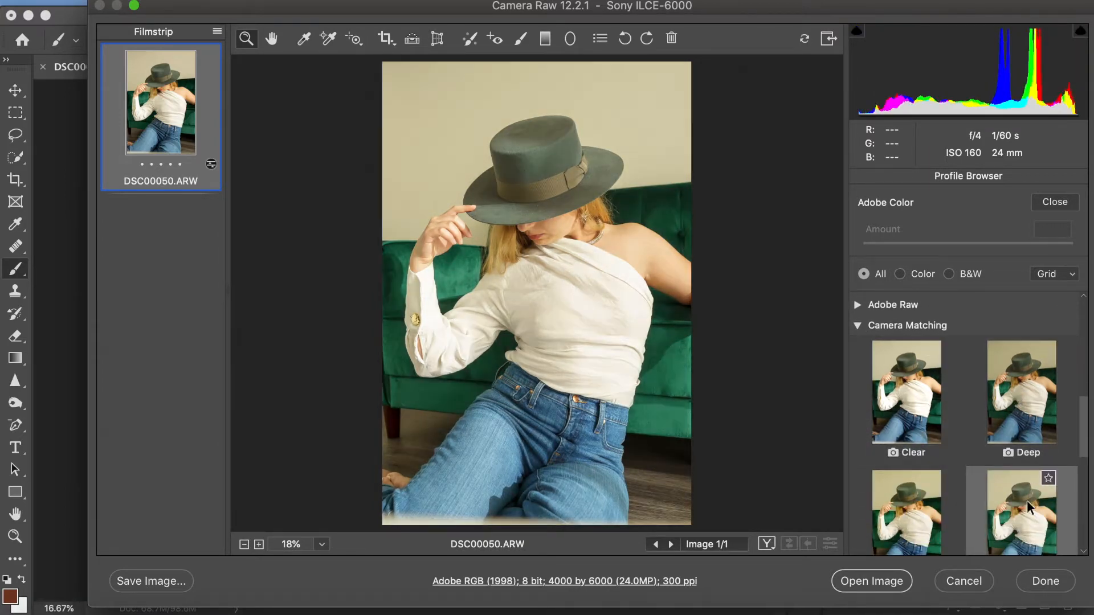
pyautogui.scroll(-4, 924, 487)
pyautogui.scroll(-3, 925, 486)
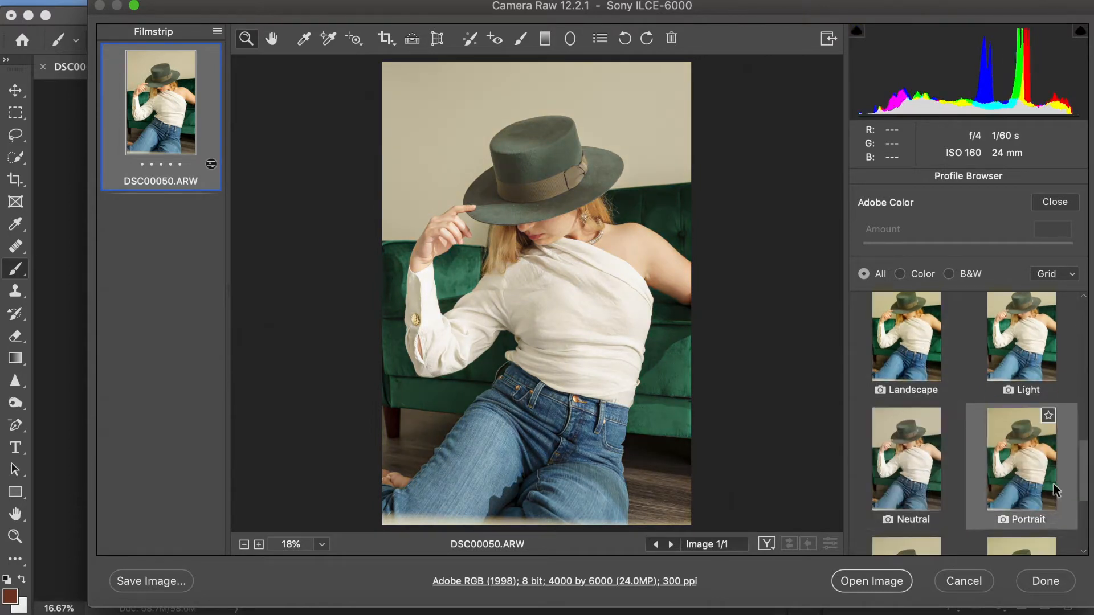
pyautogui.scroll(-5, 1052, 490)
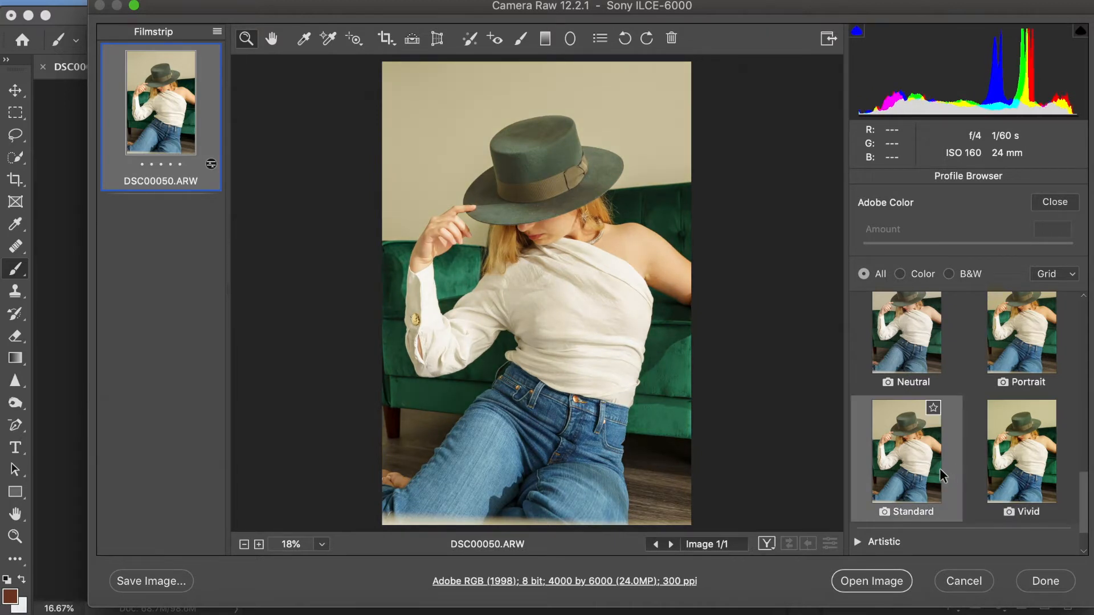
pyautogui.scroll(1, 939, 468)
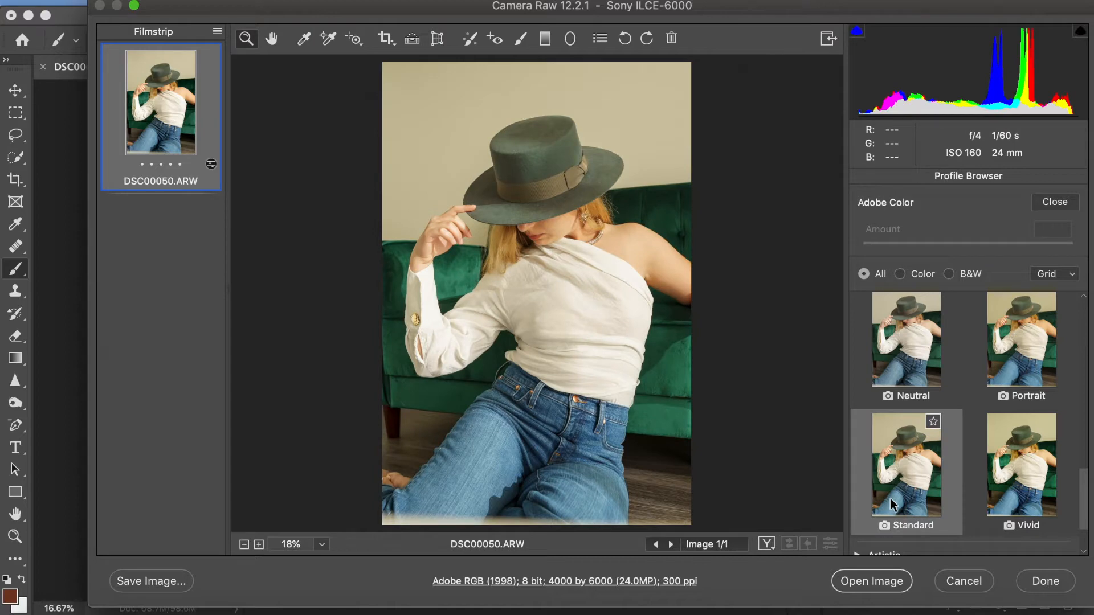
pyautogui.scroll(5, 890, 498)
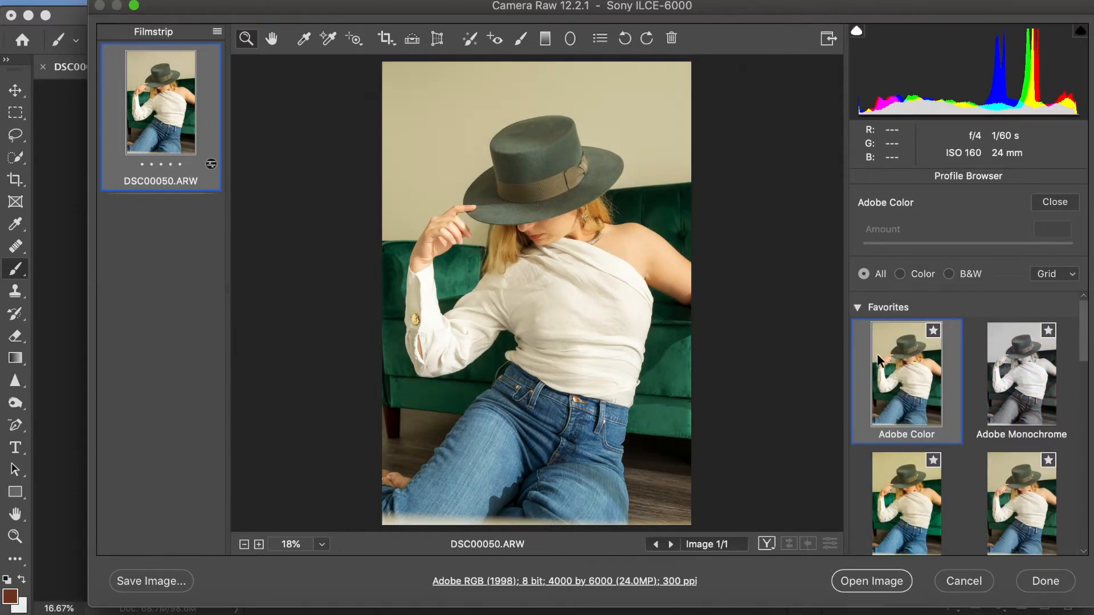
# - Open the raw image as a Photoshop document and return to the DSC00050.psd document
pyautogui.click(849, 581)
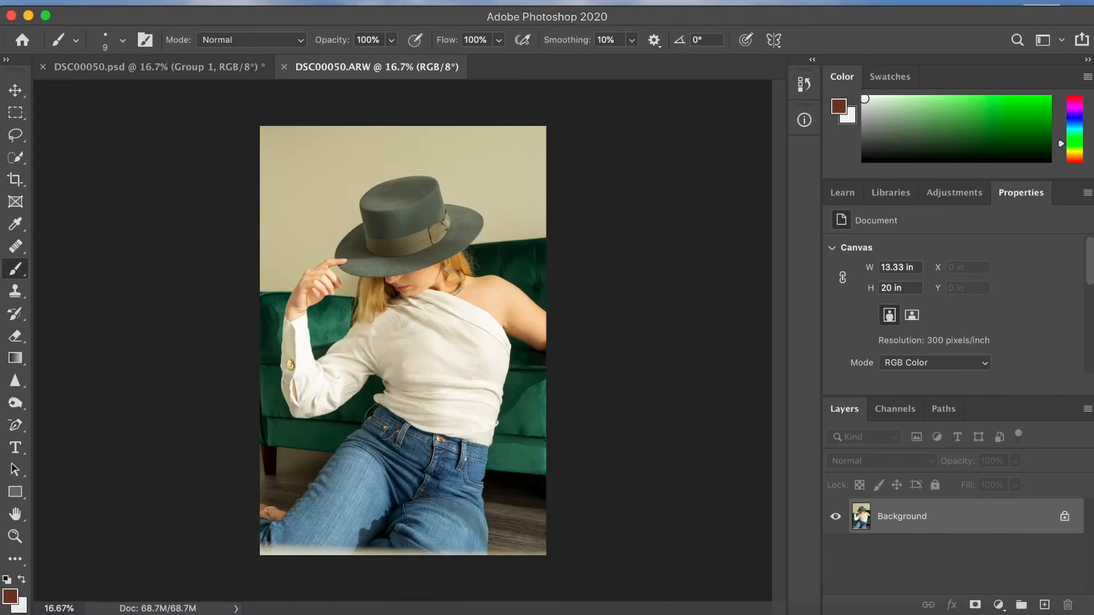
pyautogui.click(183, 72)
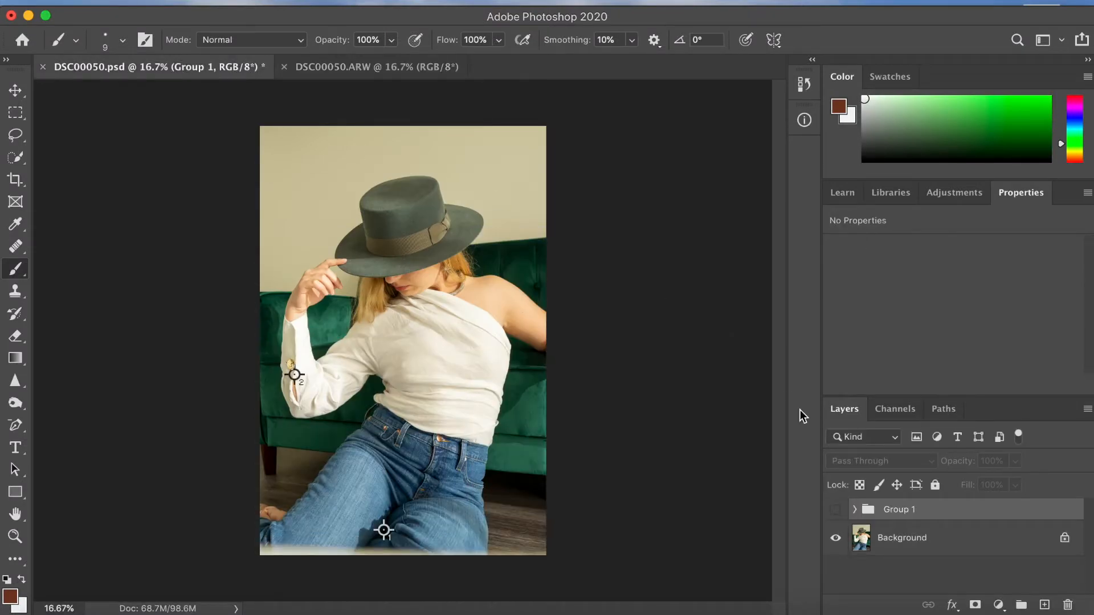
# - Expand Group 1 and select its Skin edits layer for a close look at the model's face
pyautogui.click(855, 509)
pyautogui.scroll(-2, 857, 515)
pyautogui.scroll(-1, 857, 515)
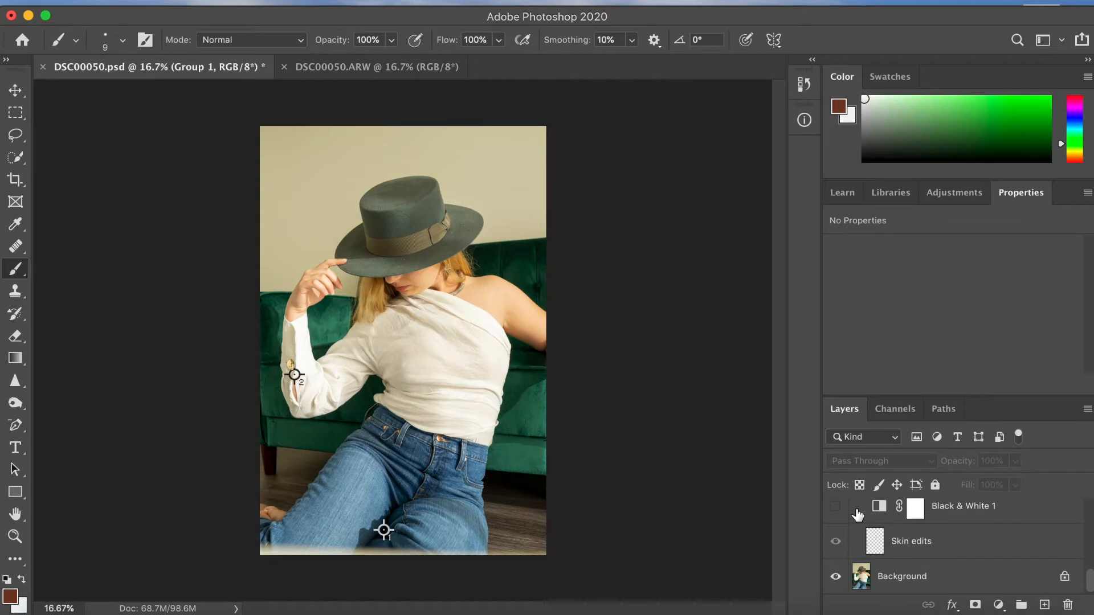
pyautogui.click(936, 549)
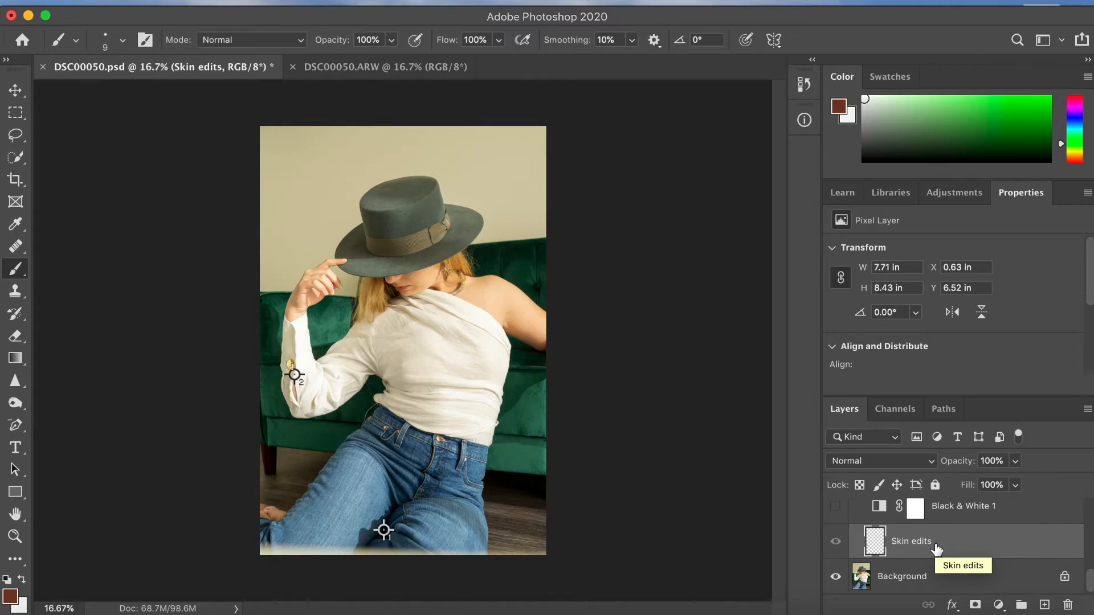
pyautogui.scroll(5, 398, 267)
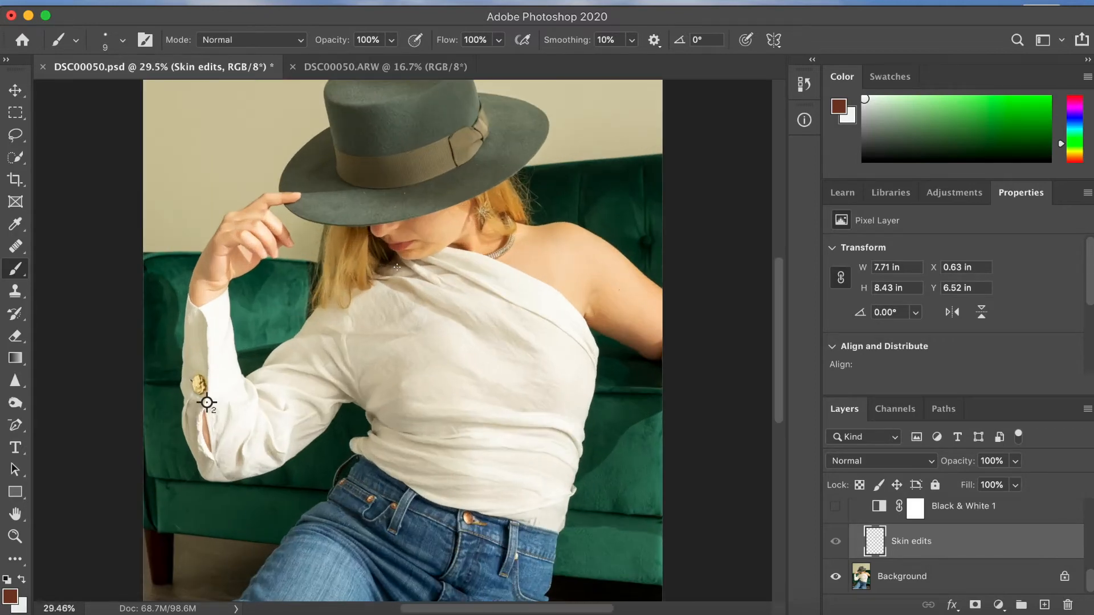
pyautogui.scroll(5, 397, 267)
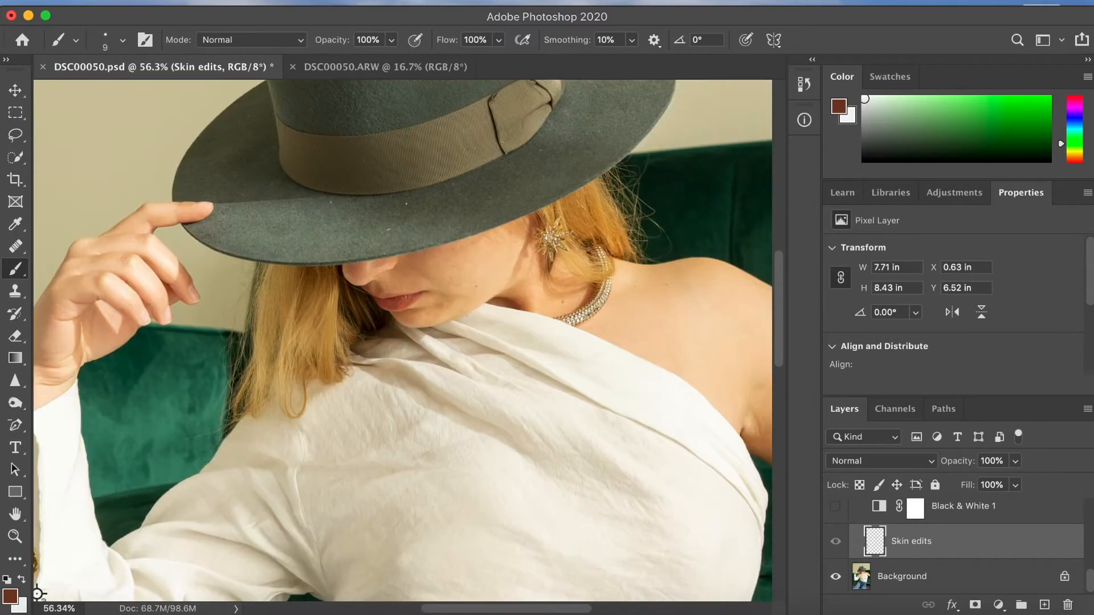
pyautogui.scroll(3, 388, 325)
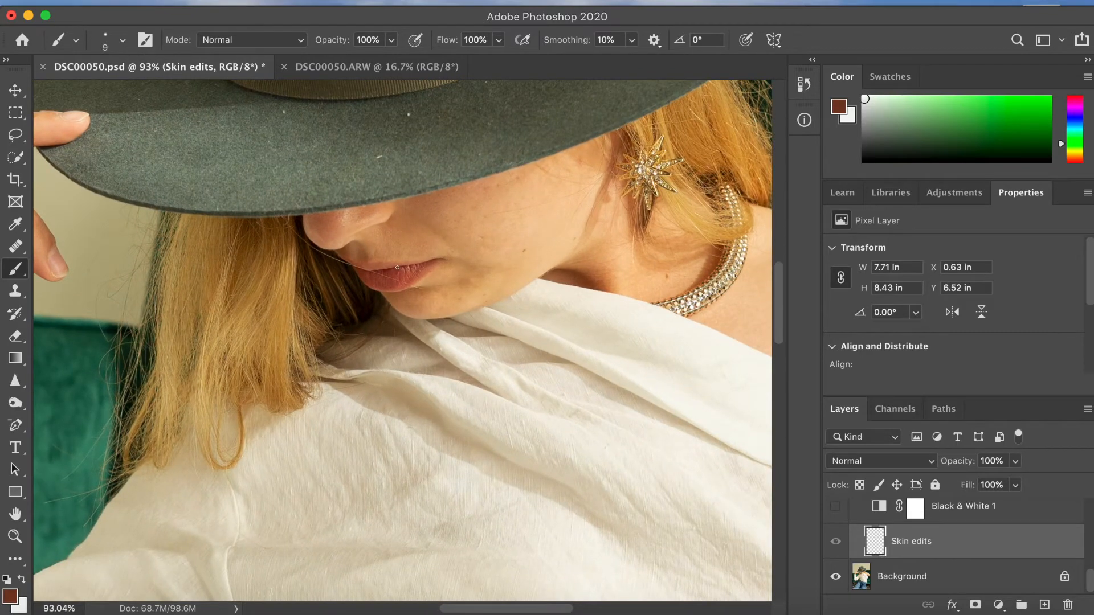
pyautogui.scroll(3, 398, 266)
pyautogui.hscroll(3, 397, 266)
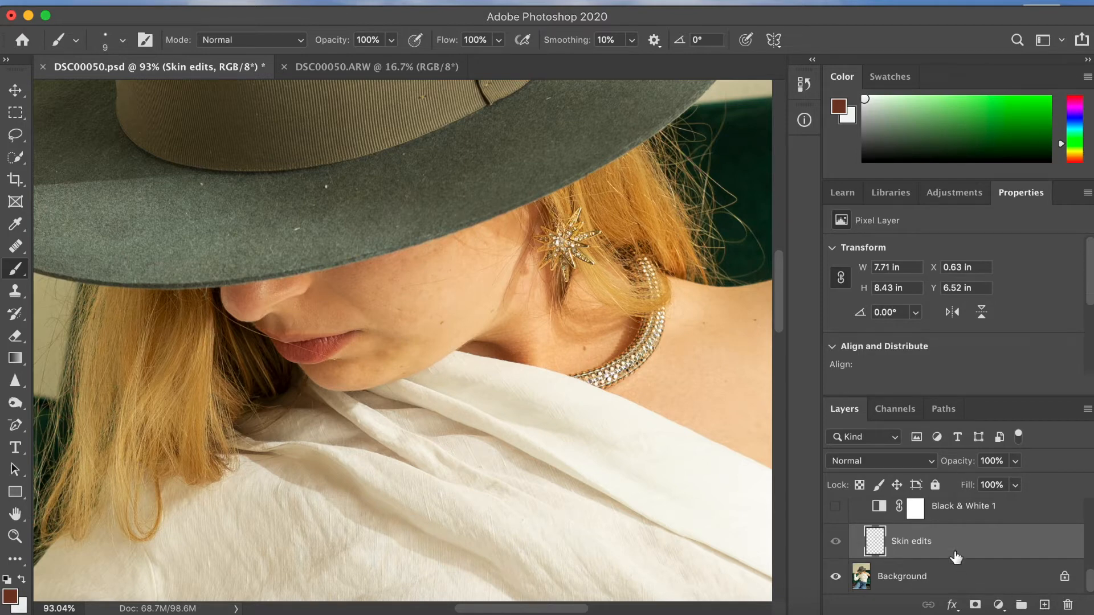
# - Show Group 1 and hide its Selective Color 3, Selective Color 1, Hue/Saturation 1, Levels 1 and Curves 2 layers
pyautogui.scroll(10, 957, 557)
pyautogui.click(835, 509)
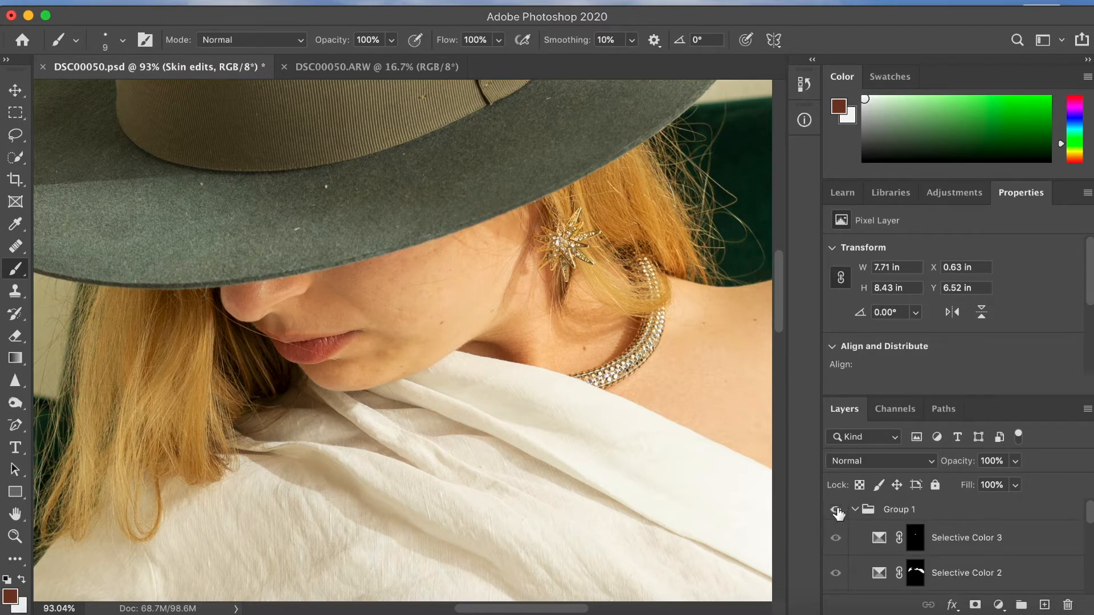
pyautogui.click(836, 538)
pyautogui.scroll(-5, 841, 572)
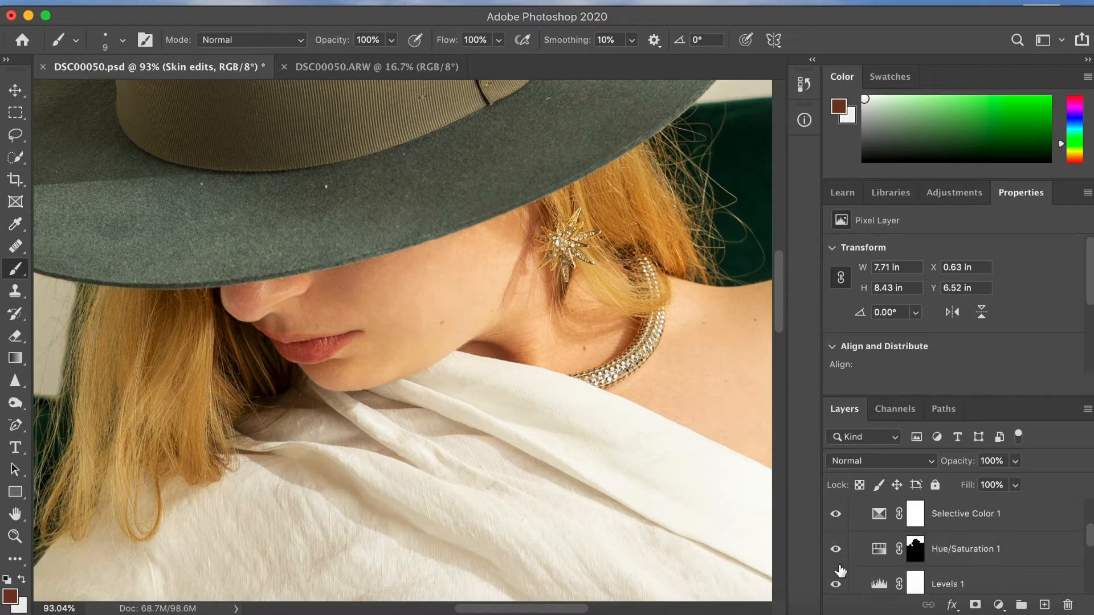
pyautogui.click(837, 516)
pyautogui.click(837, 553)
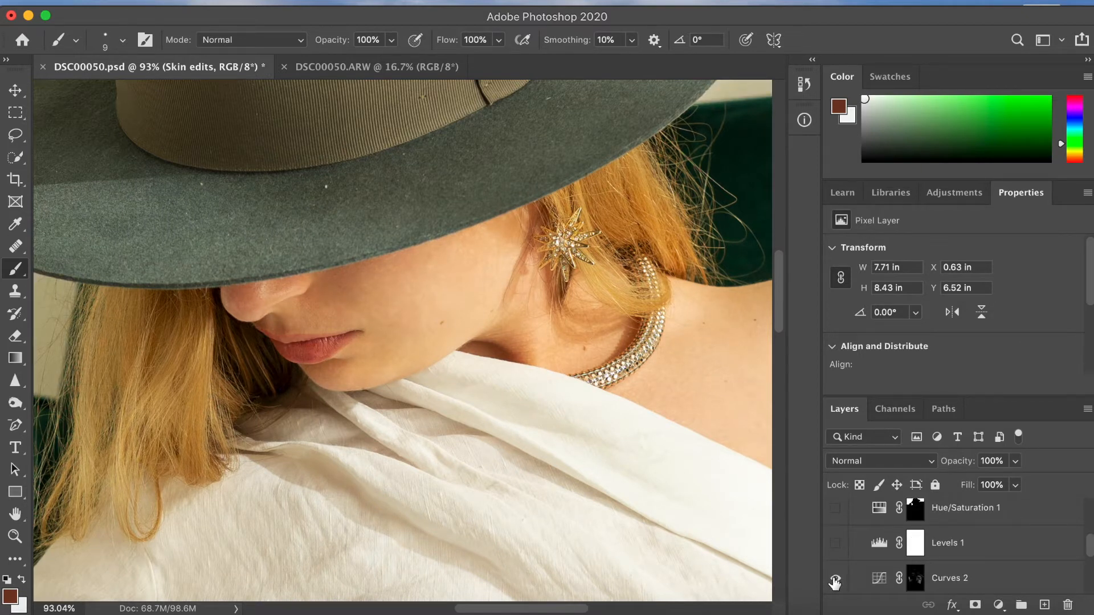
pyautogui.click(835, 578)
# - Hide the remaining Selective Color 2 and Curves 1 adjustments, leaving Skin edits as the group's only visible layer
pyautogui.scroll(-5, 833, 578)
pyautogui.scroll(10, 843, 541)
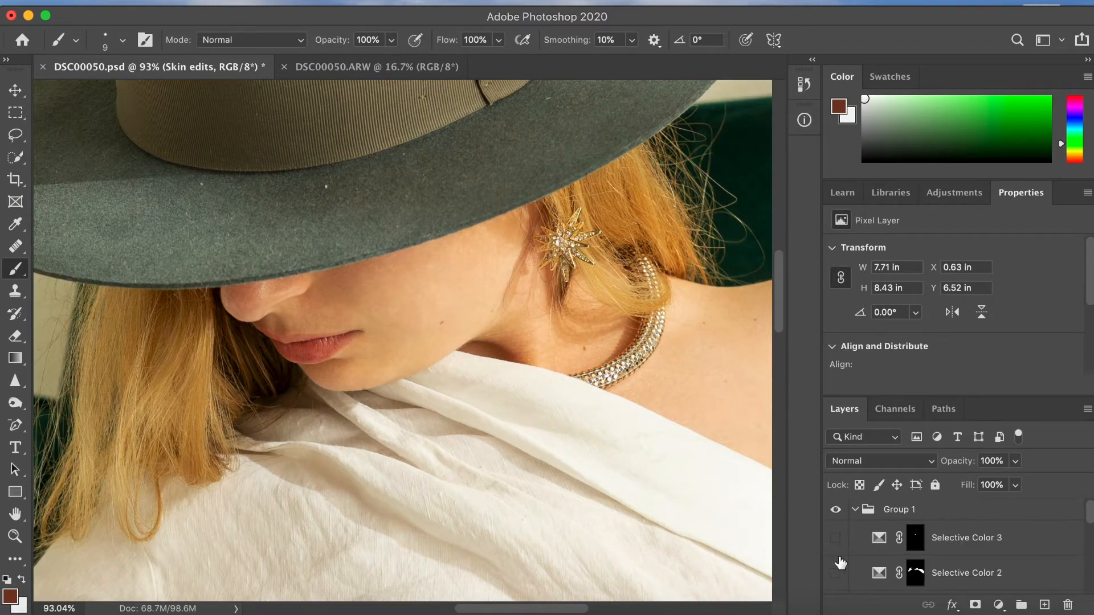
pyautogui.scroll(-1, 843, 547)
pyautogui.click(835, 542)
pyautogui.scroll(-5, 836, 547)
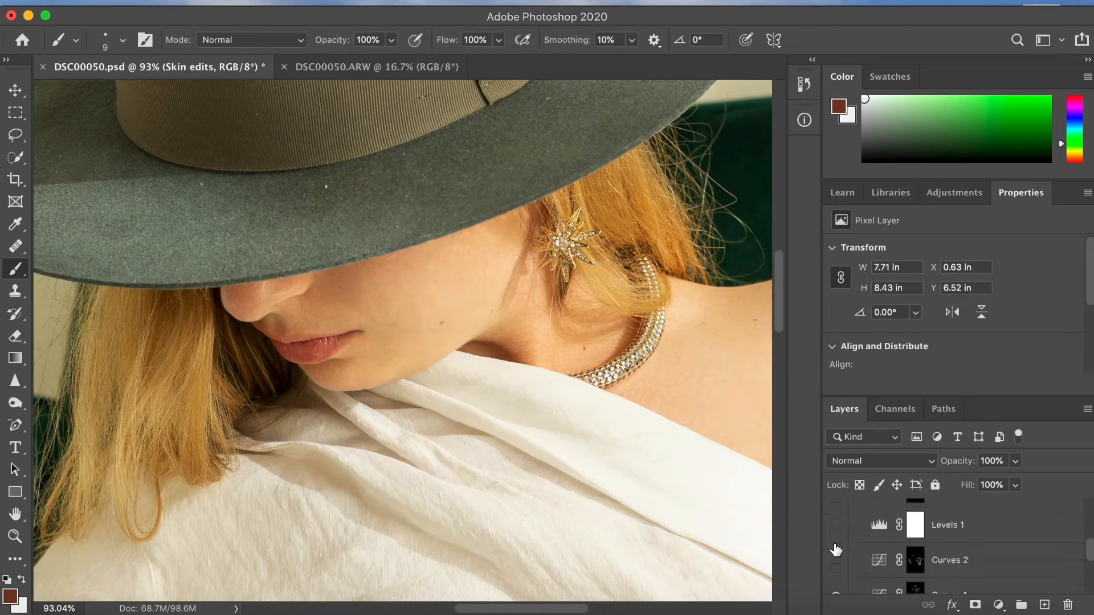
pyautogui.click(836, 514)
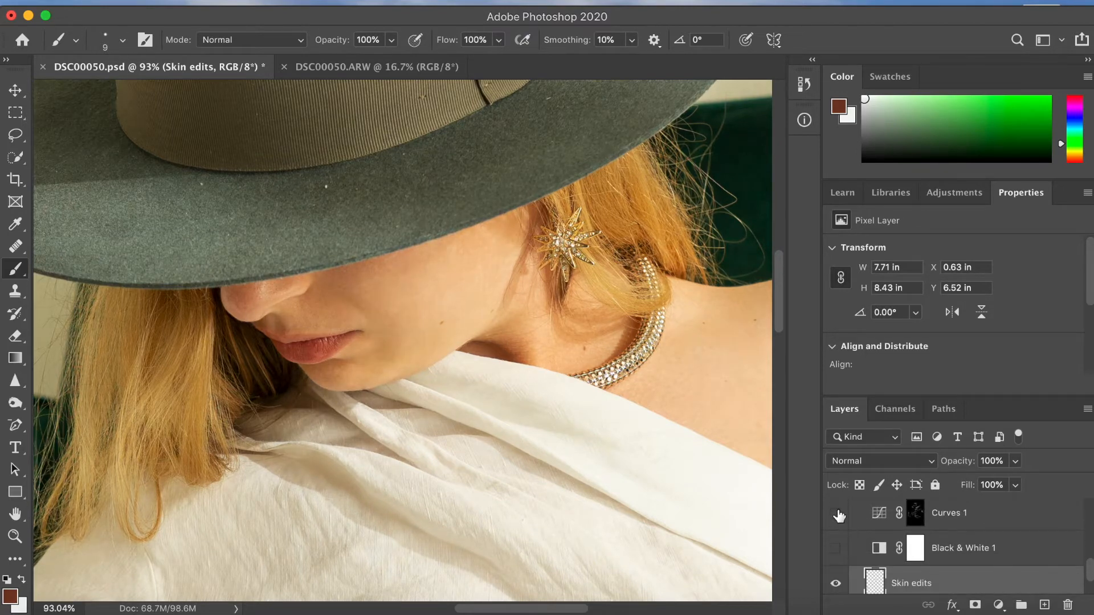
pyautogui.scroll(-1, 839, 516)
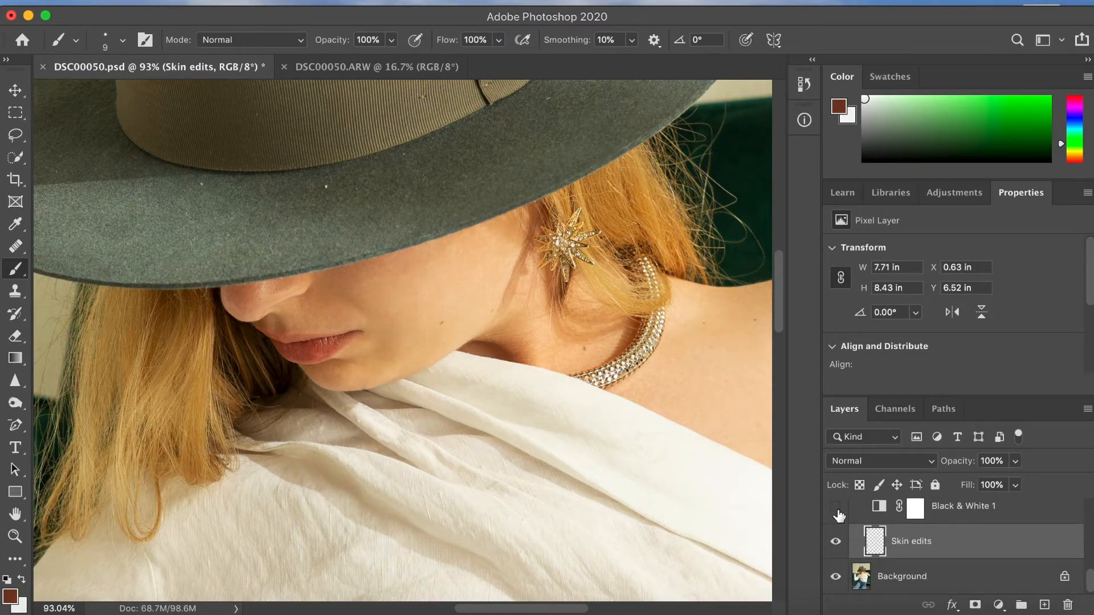
# - Toggle the Skin edits layer off and back on to compare the face before and after retouching
pyautogui.click(839, 545)
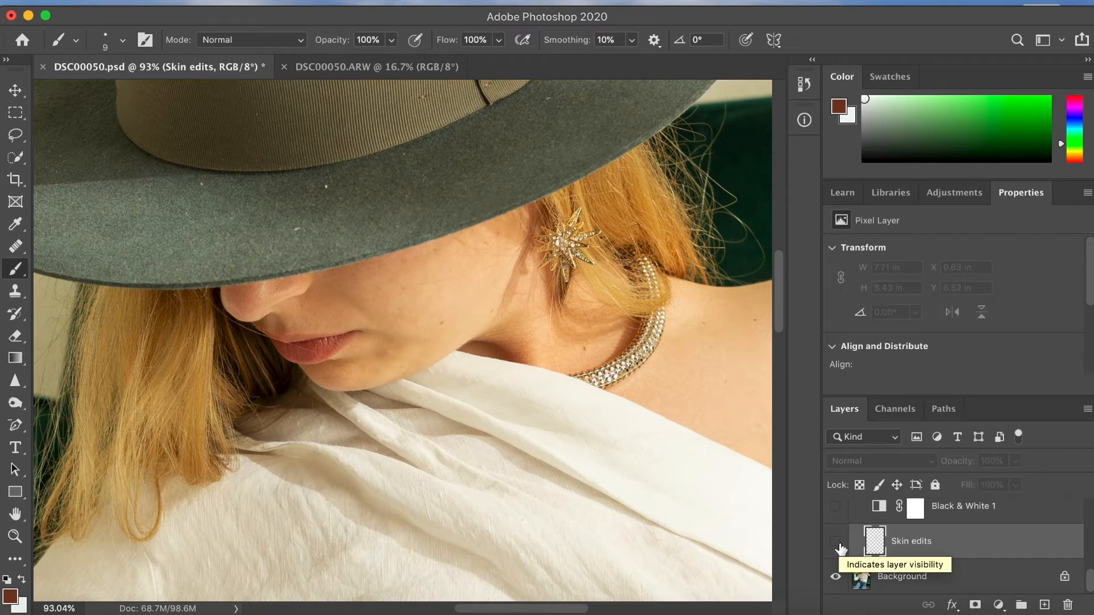
pyautogui.click(837, 544)
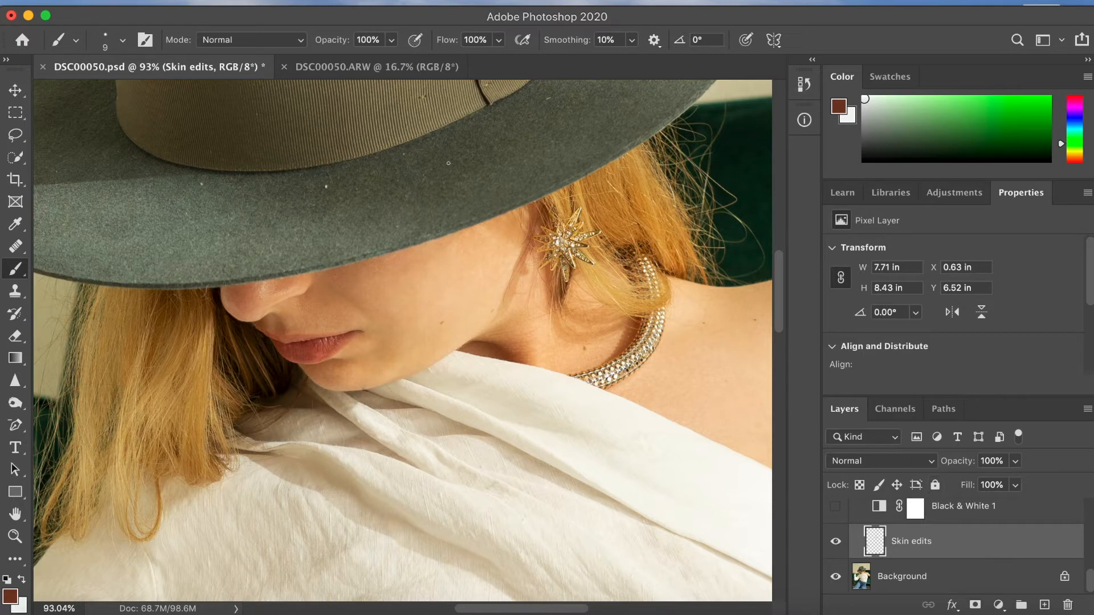
# - Activate the Healing Brush tool and hide the Skin edits layer to expose the unretouched skin
pyautogui.click(15, 247)
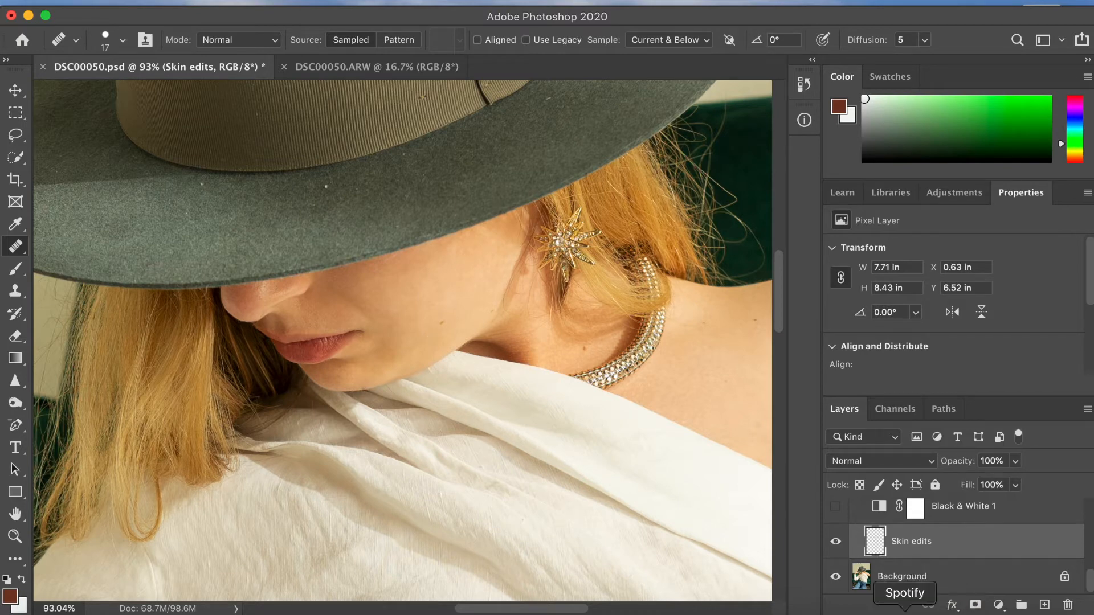
pyautogui.click(837, 542)
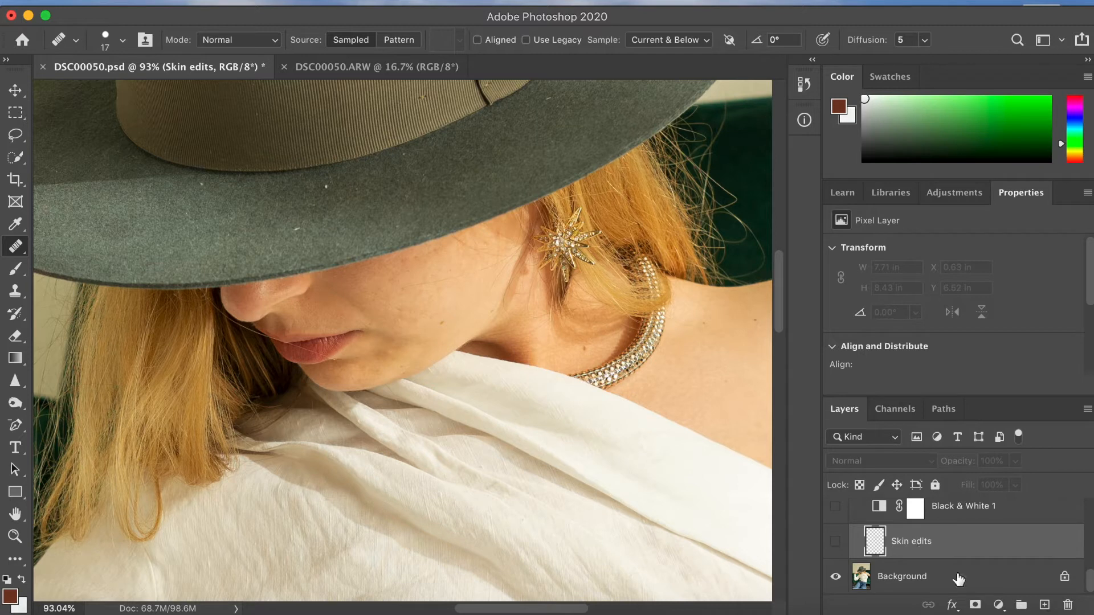
# - Create a new layer above Skin edits and name it "skin edits practice"
pyautogui.click(1045, 605)
pyautogui.doubleClick(910, 541)
pyautogui.write('skin ed')
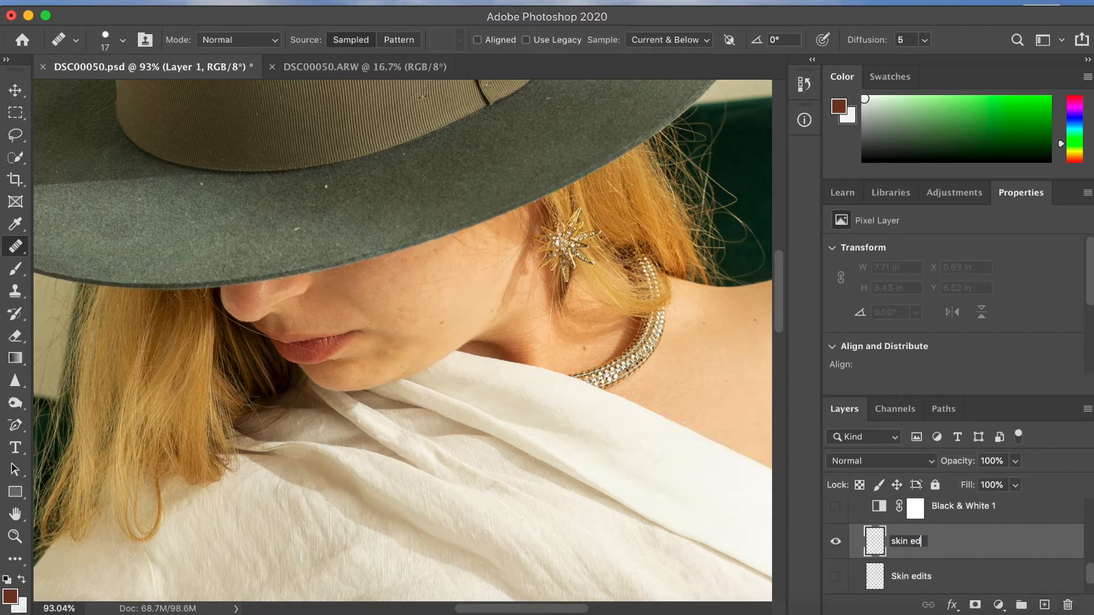
pyautogui.write('its practice')
pyautogui.press('Return')
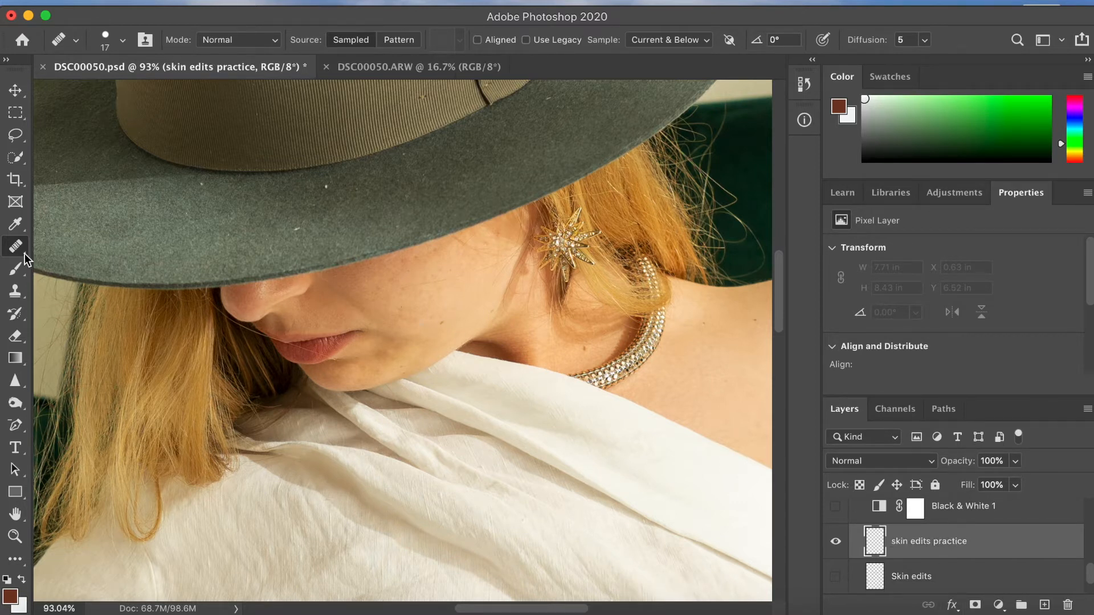
# - Heal the stray hairs crossing the upper cheek near the ear, sampling clean skin close by
pyautogui.scroll(4, 430, 325)
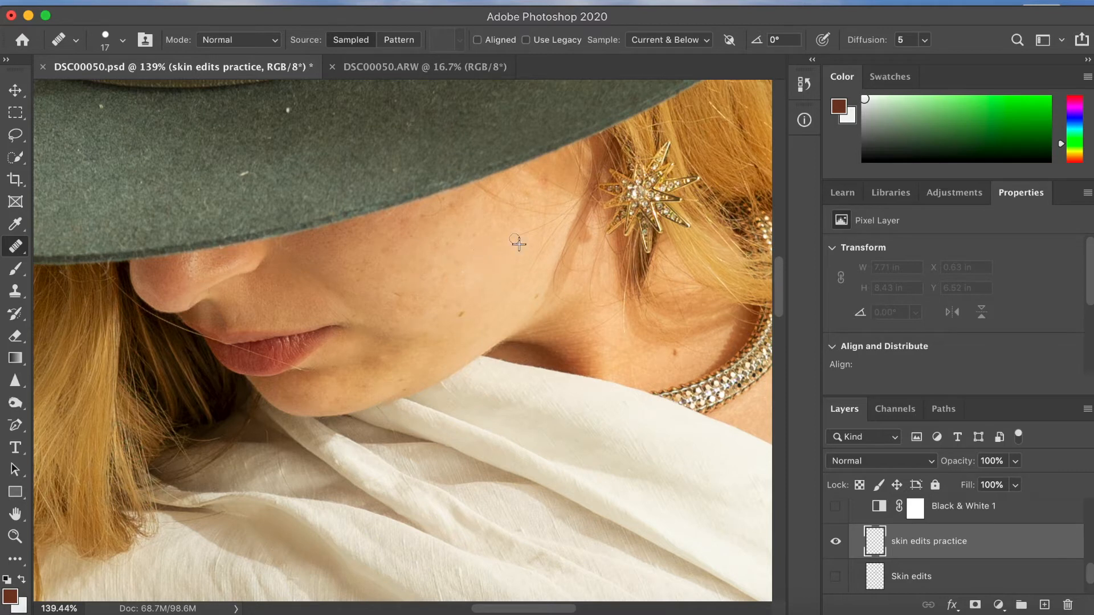
pyautogui.moveTo(551, 220); pyautogui.dragTo(552, 221)
pyautogui.moveTo(519, 286); pyautogui.dragTo(544, 246)
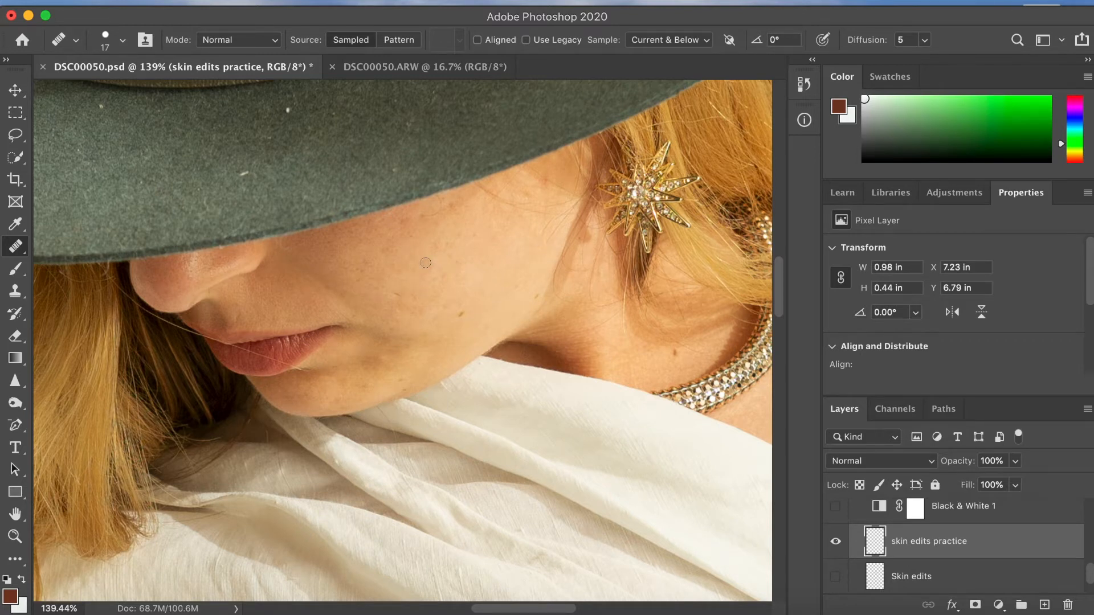
pyautogui.click(529, 255)
pyautogui.keyDown('alt'); pyautogui.click(536, 264); pyautogui.keyUp('alt')
pyautogui.moveTo(543, 228)
pyautogui.mouseDown()
pyautogui.moveTo(548, 218)
pyautogui.moveTo(549, 239)
pyautogui.moveTo(561, 224)
pyautogui.mouseUp()
pyautogui.scroll(3, 356, 251)
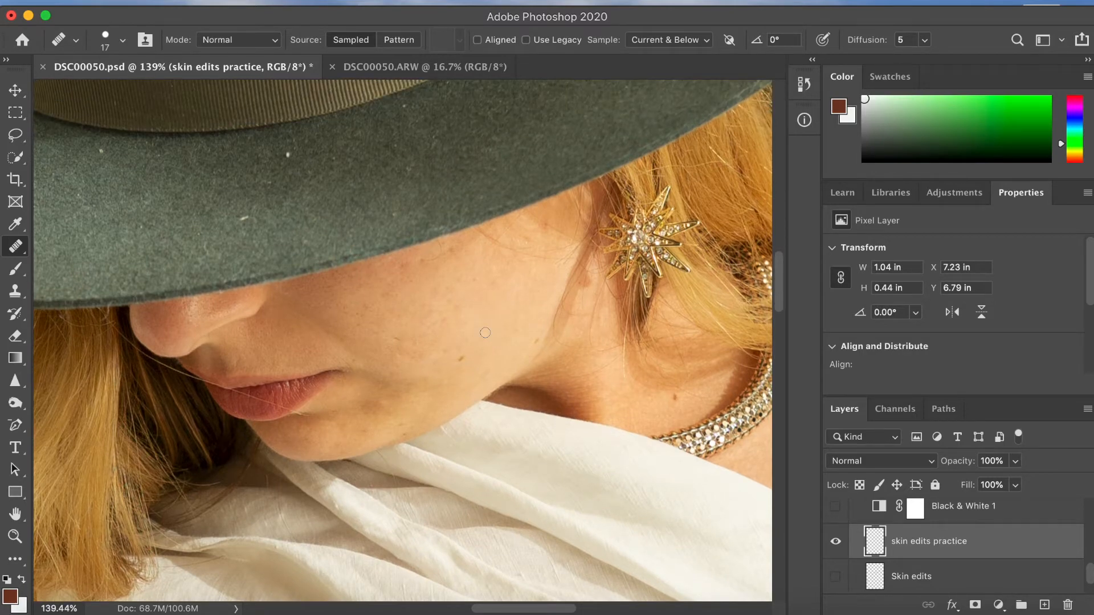
# - Reduce the Healing Brush size to 8 px and heal the fine hair ends and small marks on the middle of the cheek
pyautogui.scroll(4, 485, 333)
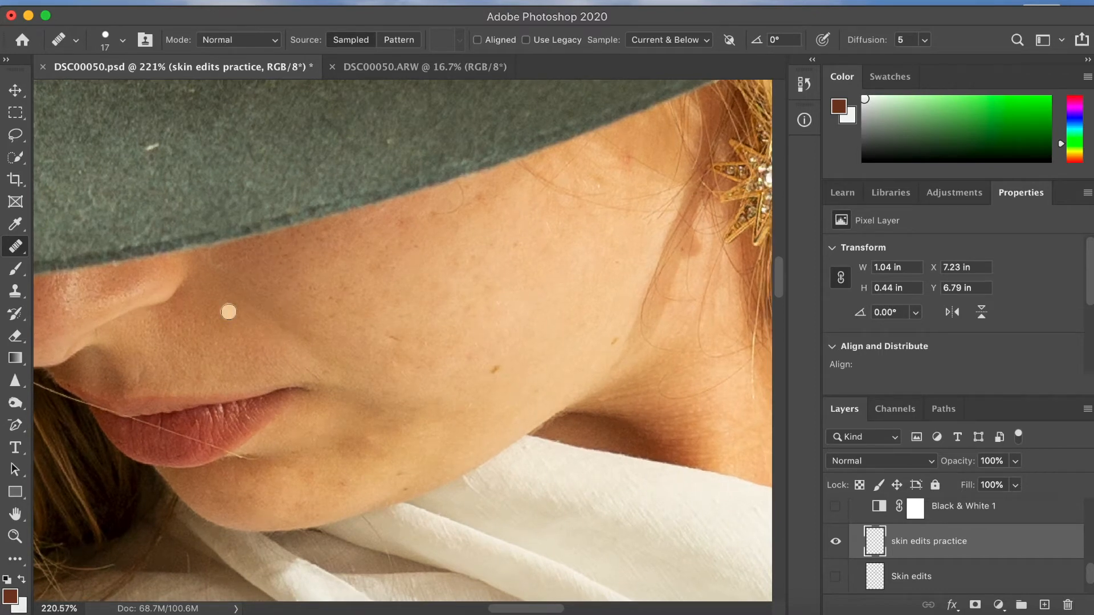
pyautogui.click(114, 44)
pyautogui.moveTo(50, 84); pyautogui.dragTo(33, 86)
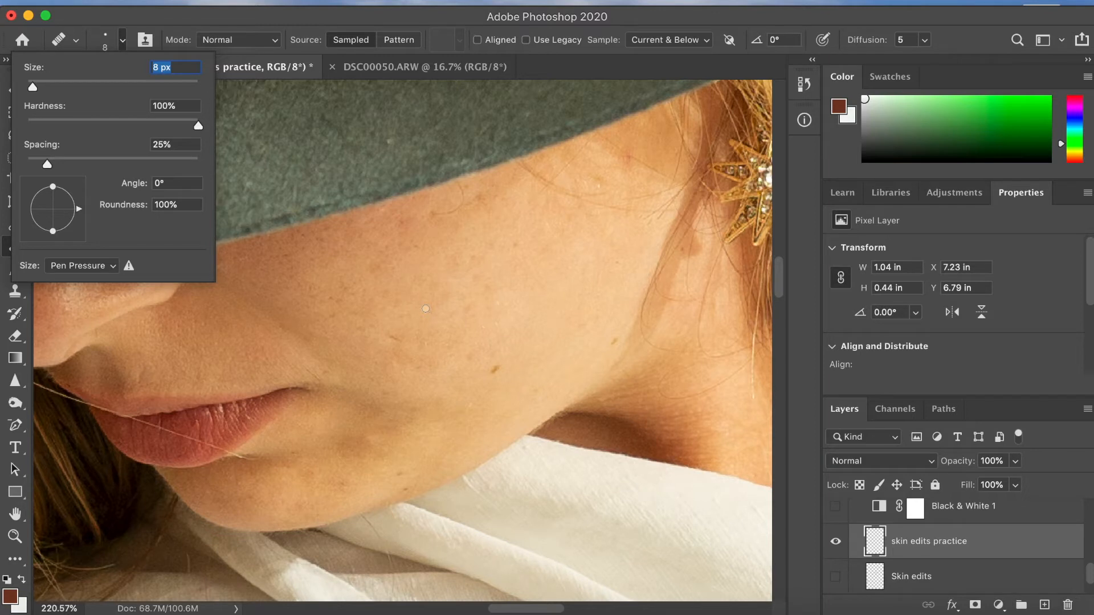
pyautogui.keyDown('alt'); pyautogui.click(403, 330); pyautogui.keyUp('alt')
pyautogui.moveTo(395, 337)
pyautogui.mouseDown()
pyautogui.moveTo(407, 317)
pyautogui.moveTo(399, 296)
pyautogui.moveTo(342, 301)
pyautogui.mouseUp()
pyautogui.click(327, 301)
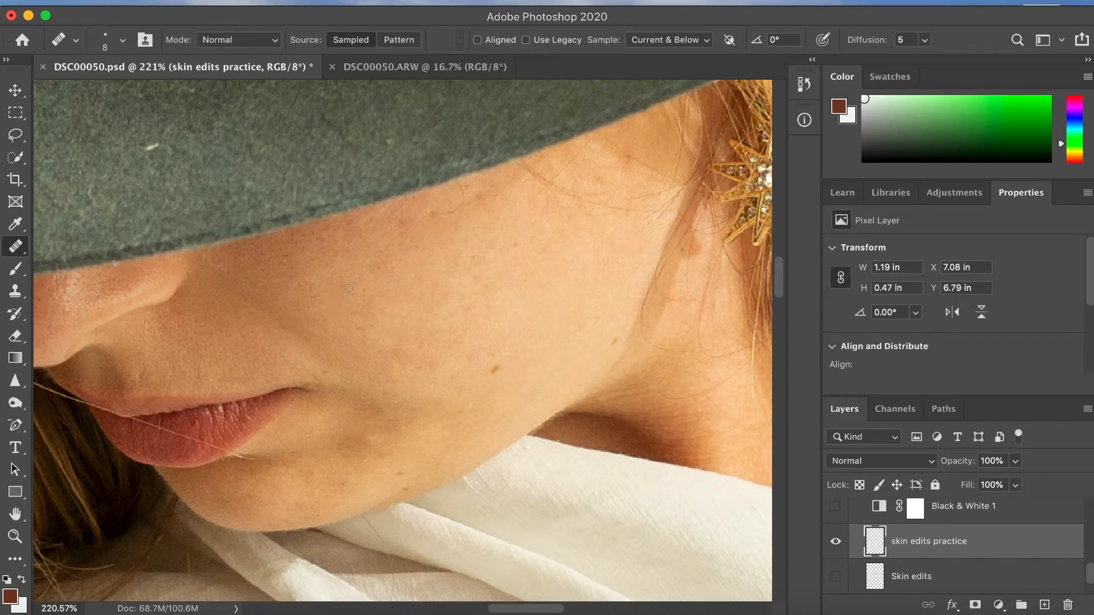
pyautogui.click(355, 287)
pyautogui.click(359, 293)
# - Hide the skin edits practice layer and show the finished Skin edits layer instead
pyautogui.hscroll(-2, 361, 282)
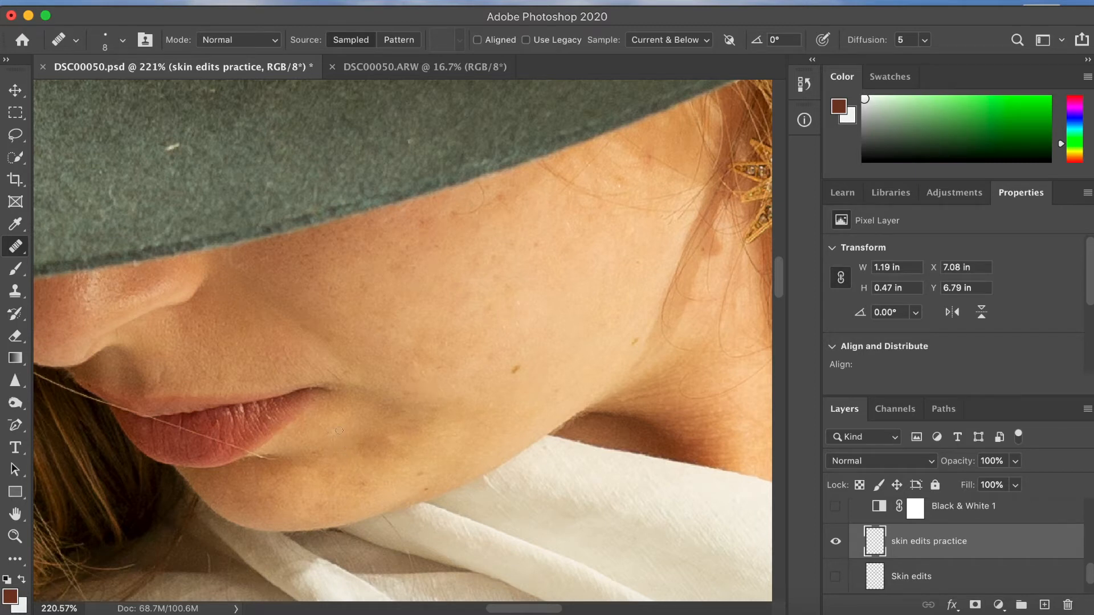
pyautogui.hscroll(-5, 344, 429)
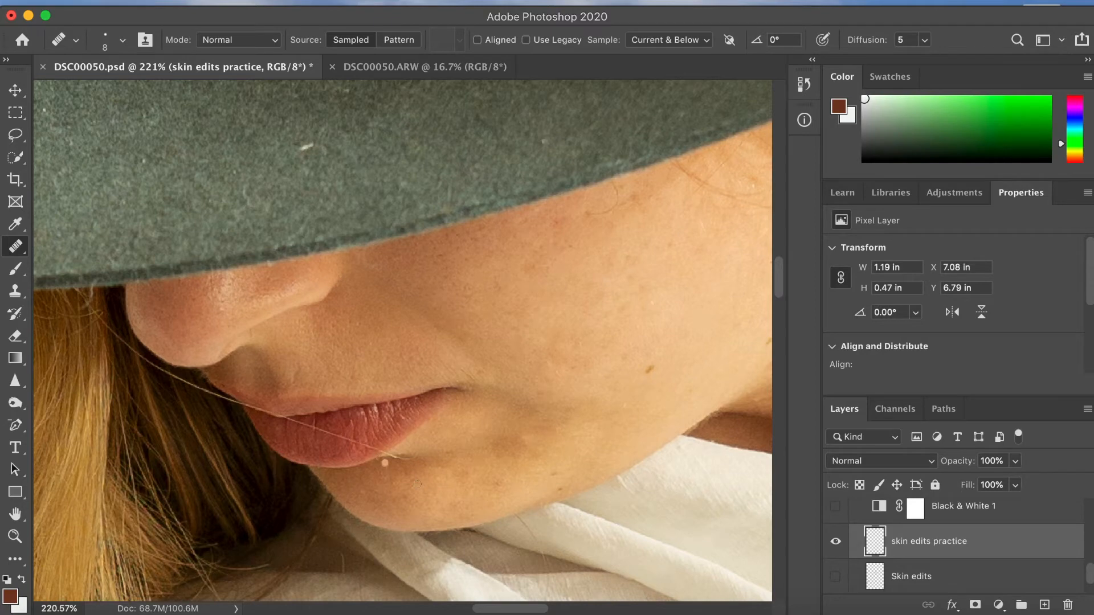
pyautogui.hscroll(5, 430, 495)
pyautogui.scroll(-2, 430, 495)
pyautogui.hscroll(3, 430, 495)
pyautogui.scroll(3, 430, 494)
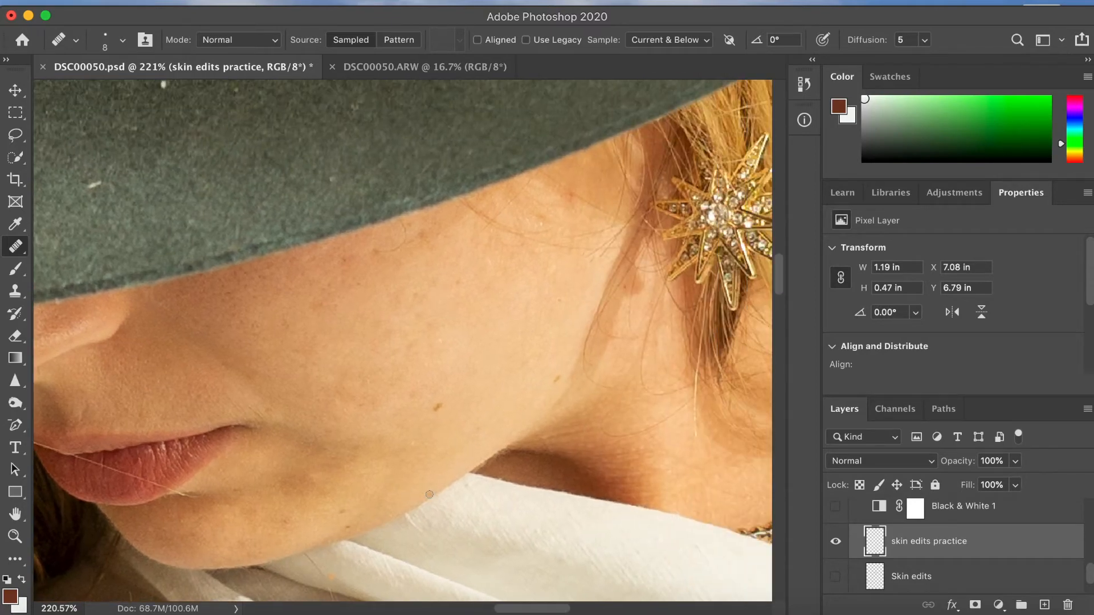
pyautogui.click(836, 542)
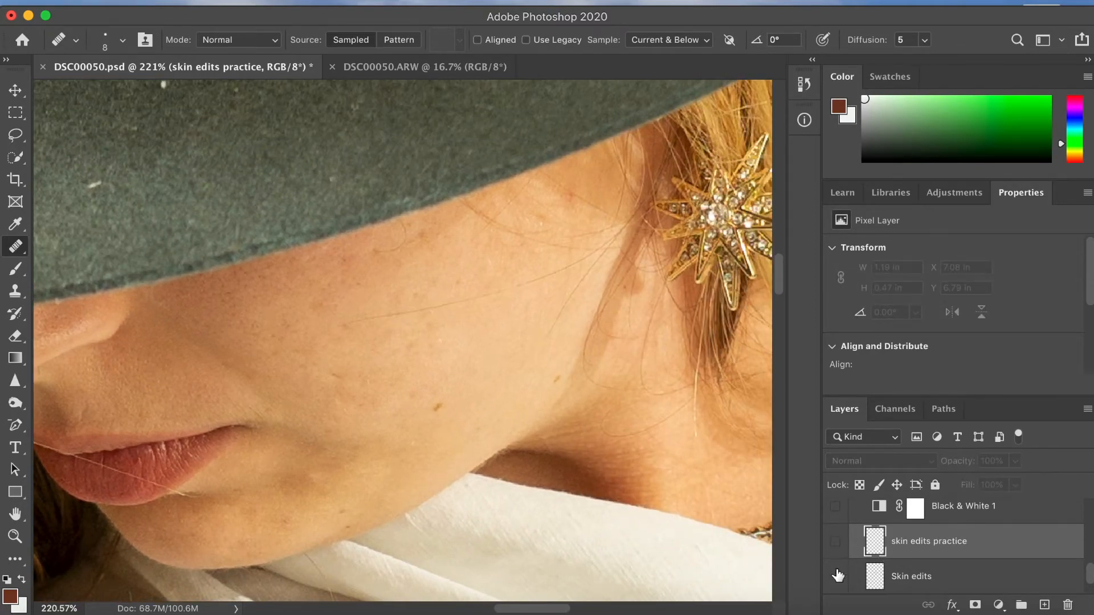
pyautogui.click(836, 576)
pyautogui.hscroll(-4, 308, 374)
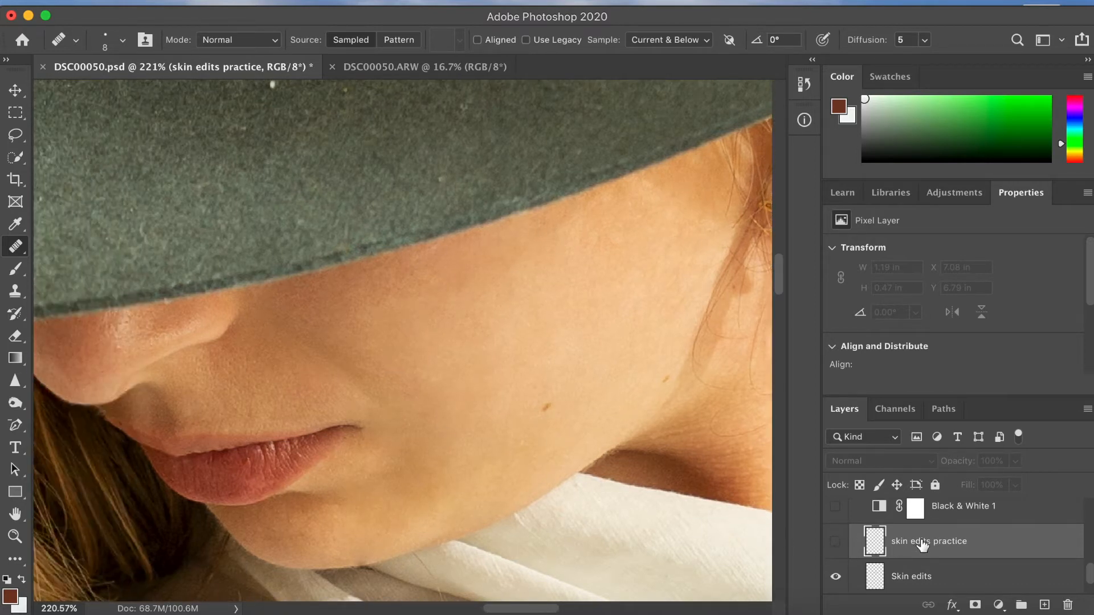
# - Show the Black & White 1 adjustment layer to examine the face's light and dark patches in greyscale
pyautogui.scroll(1, 922, 544)
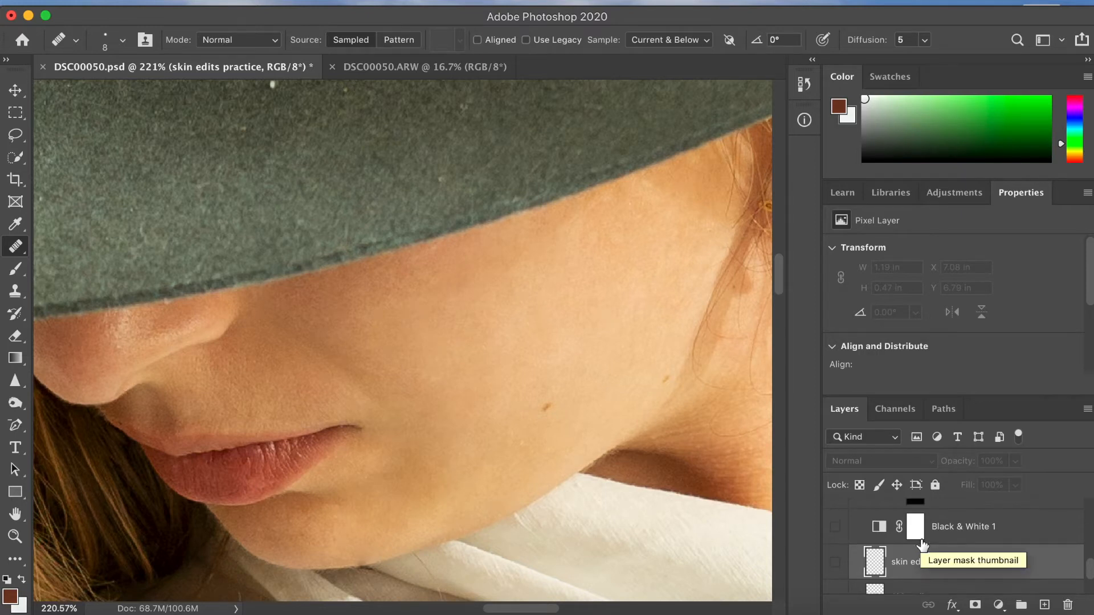
pyautogui.click(835, 528)
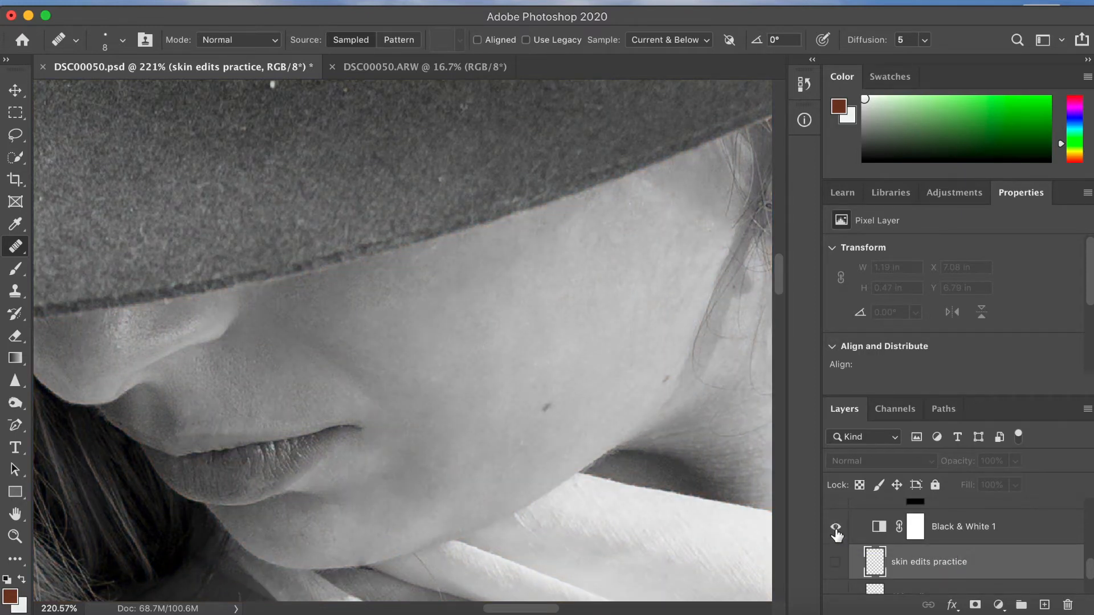
pyautogui.click(955, 193)
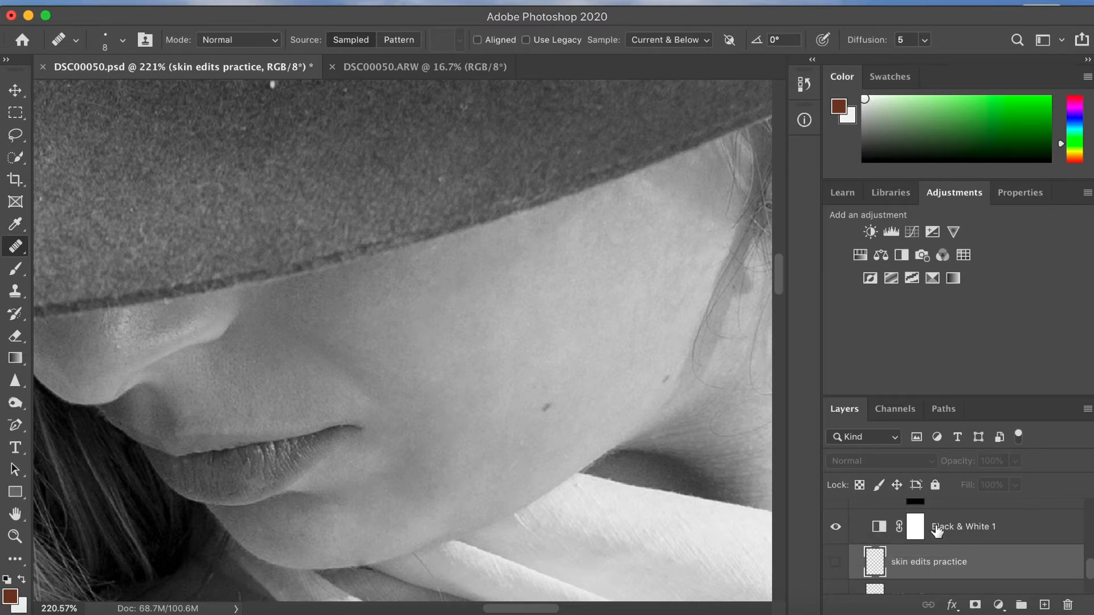
pyautogui.scroll(2, 951, 531)
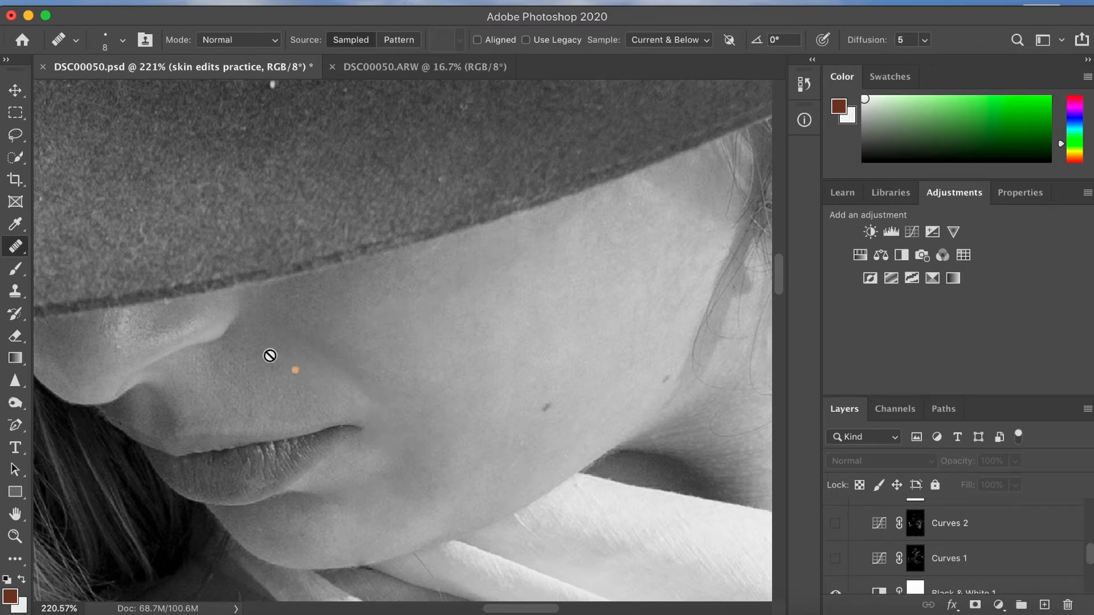
pyautogui.hscroll(-3, 282, 394)
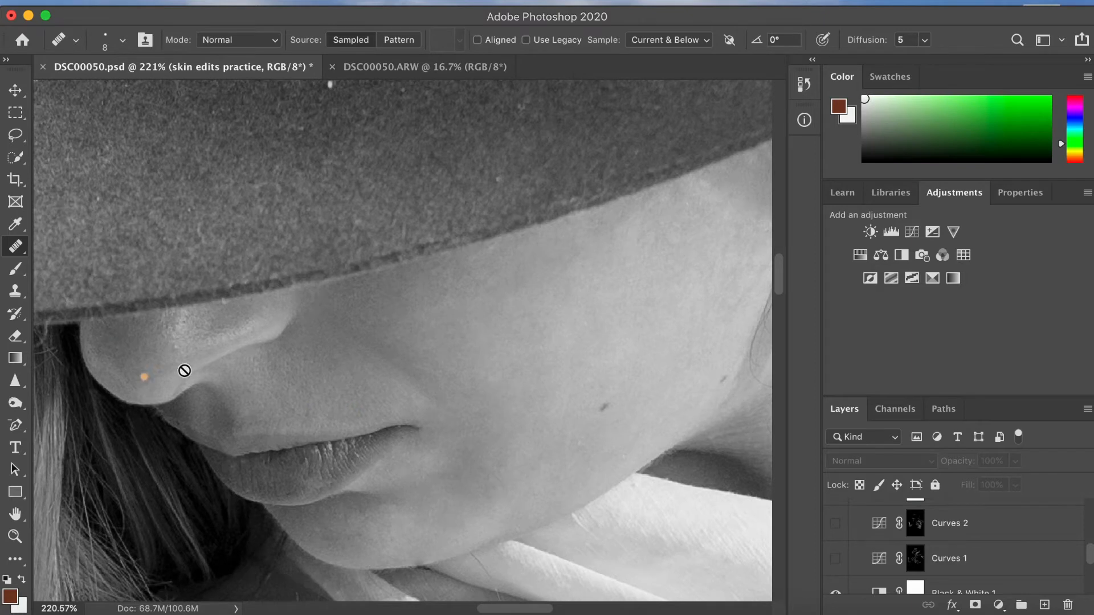
pyautogui.hscroll(4, 361, 399)
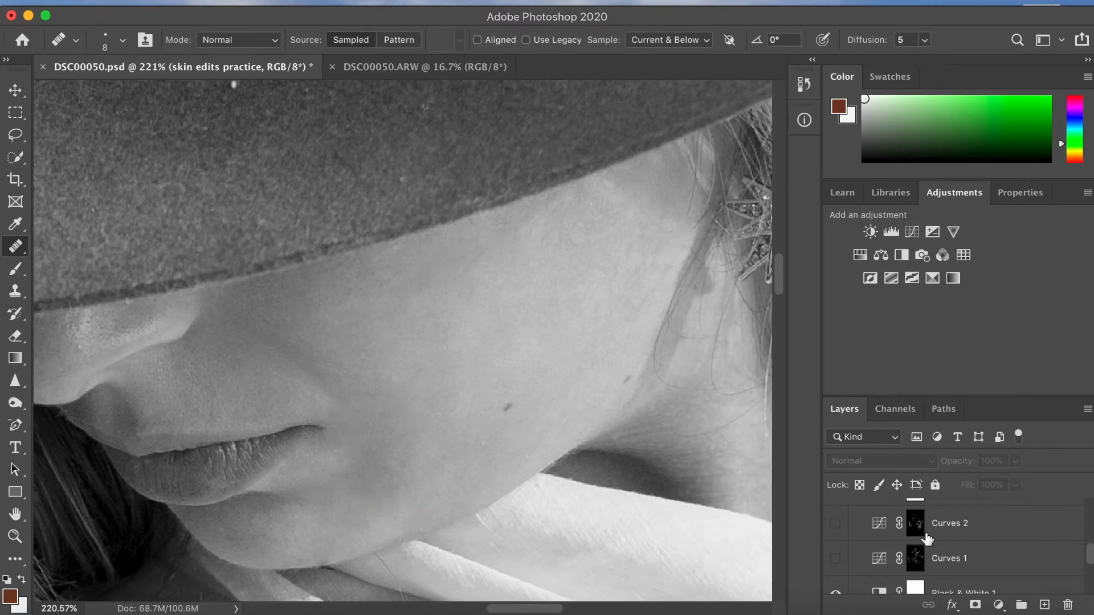
# - Add a new Curves adjustment layer directly above Curves 1 and bend its RGB curve upward to brighten the image
pyautogui.click(957, 563)
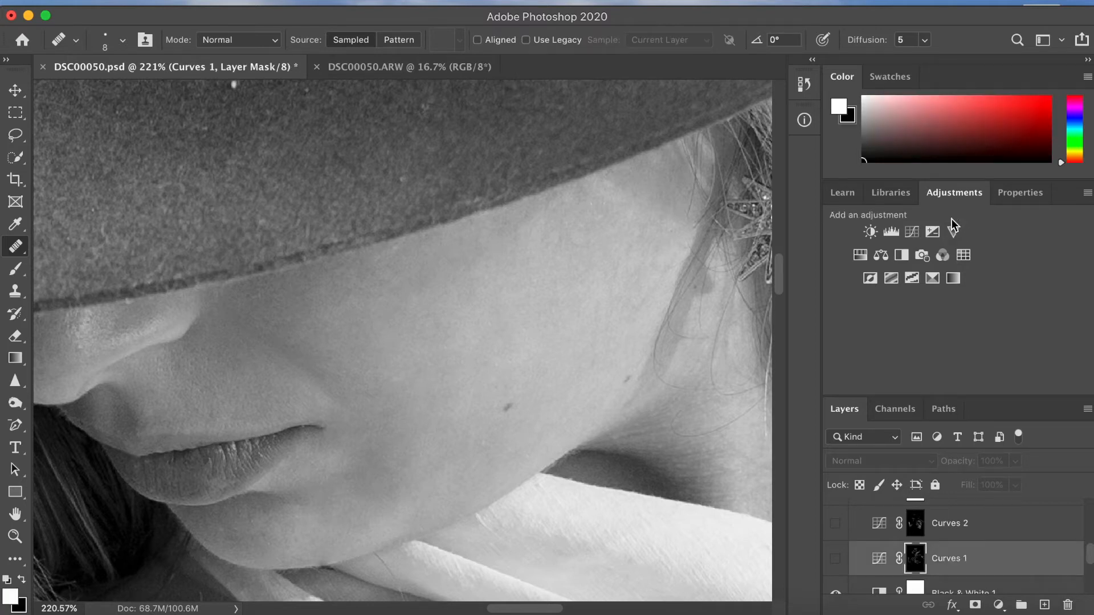
pyautogui.click(1012, 197)
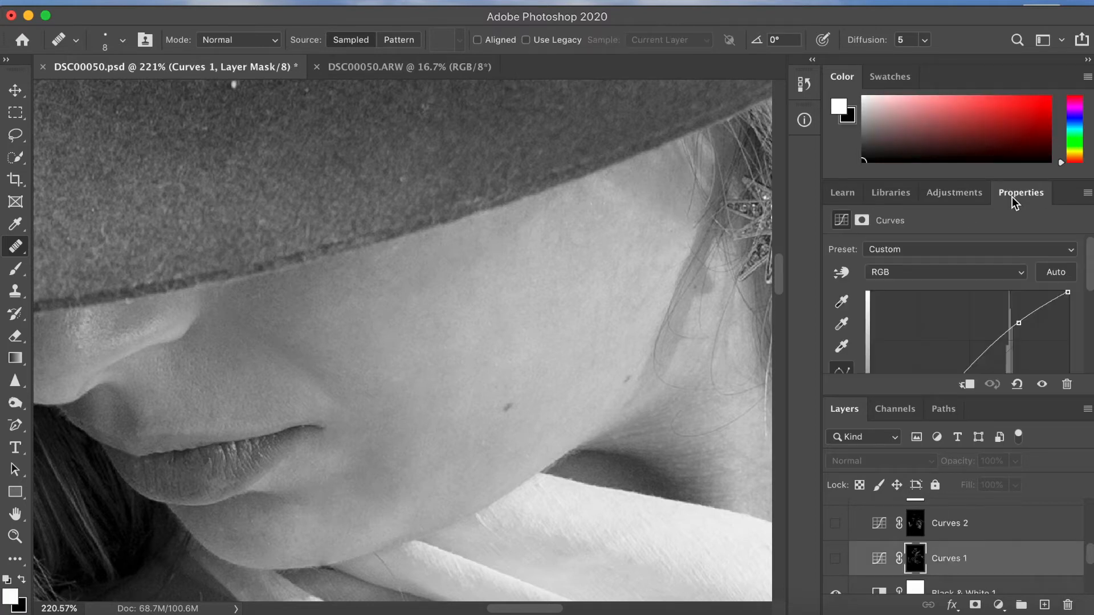
pyautogui.click(955, 202)
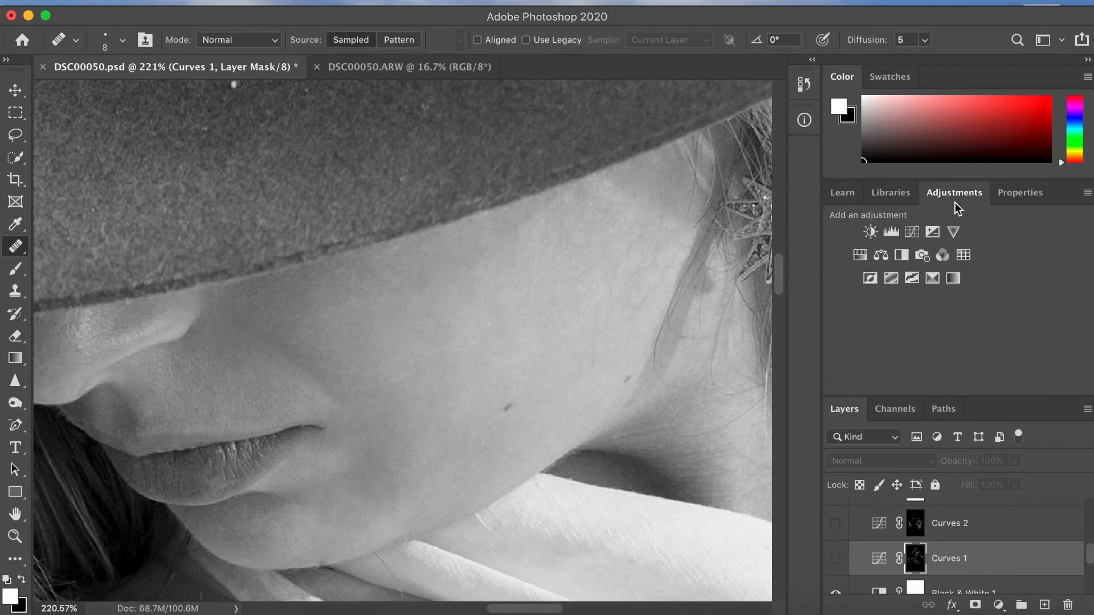
pyautogui.click(913, 231)
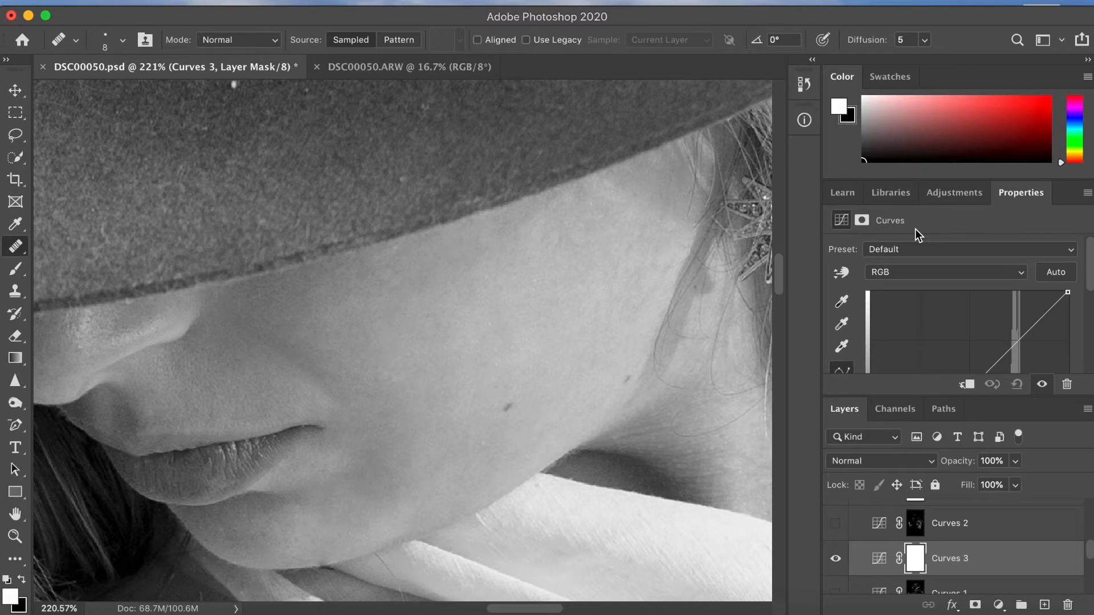
pyautogui.click(1018, 341)
pyautogui.moveTo(1019, 340); pyautogui.dragTo(1020, 319)
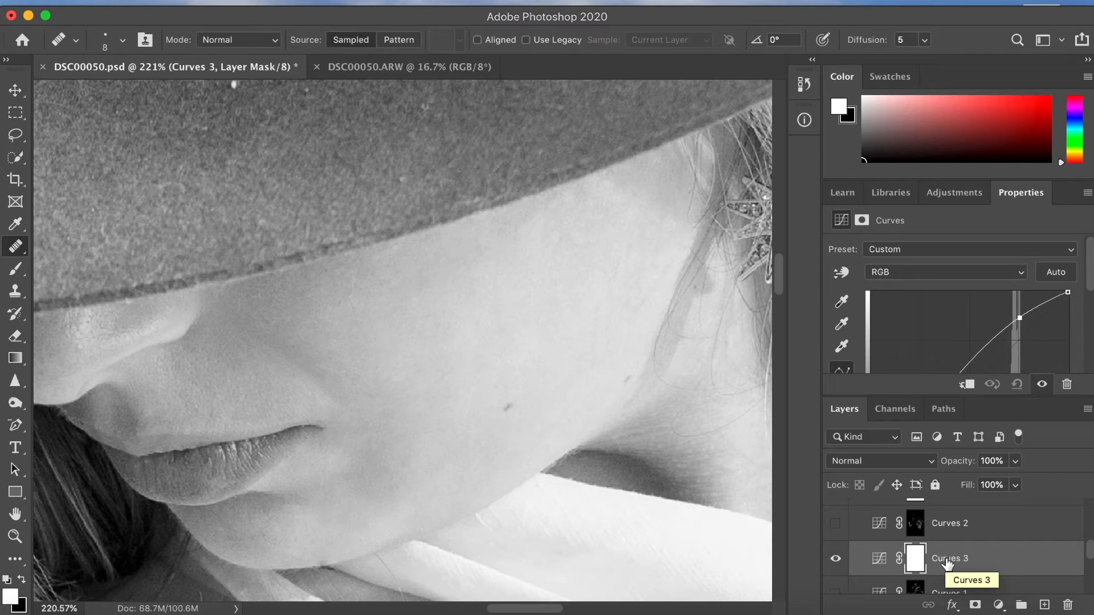
# - Invert the Curves 3 mask to black and set up the Brush tool at 17 px
pyautogui.press('super+i')
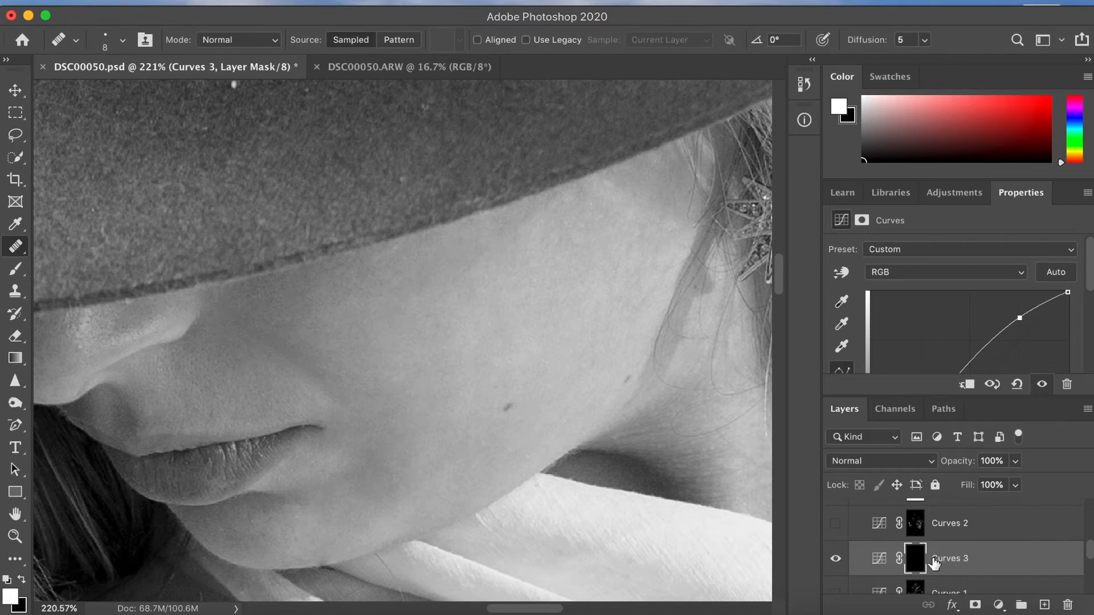
pyautogui.click(16, 270)
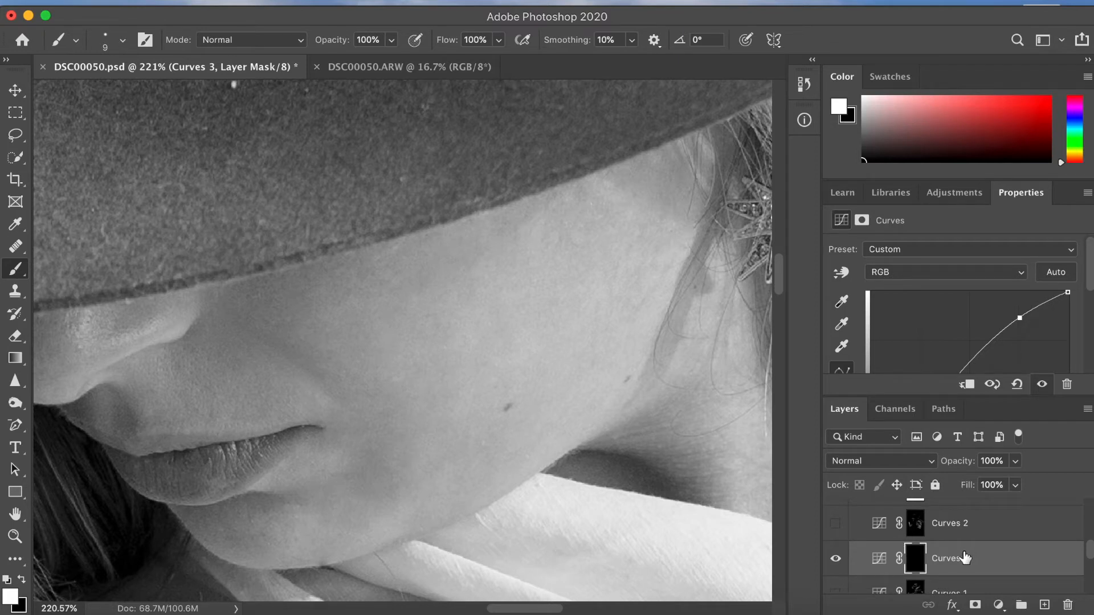
pyautogui.click(122, 41)
pyautogui.click(116, 95)
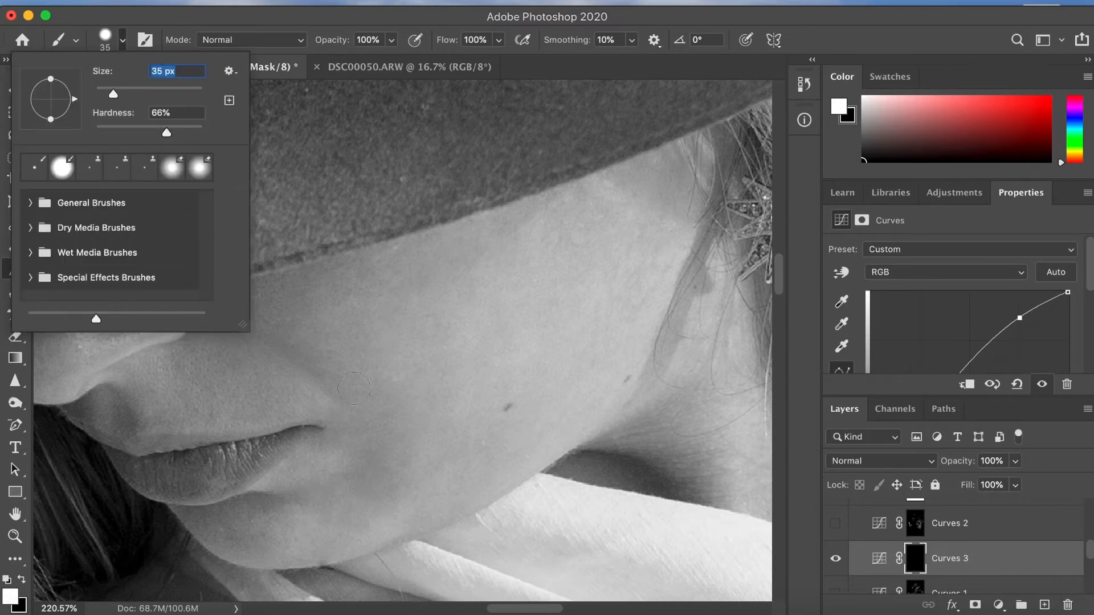
pyautogui.moveTo(112, 94); pyautogui.dragTo(104, 94)
# - Undo a full-opacity test stroke below the corner of the mouth and lower the brush opacity to 3%
pyautogui.moveTo(365, 476)
pyautogui.mouseDown()
pyautogui.moveTo(371, 464)
pyautogui.moveTo(360, 478)
pyautogui.mouseUp()
pyautogui.press('super+z')
pyautogui.click(367, 39)
pyautogui.write('1')
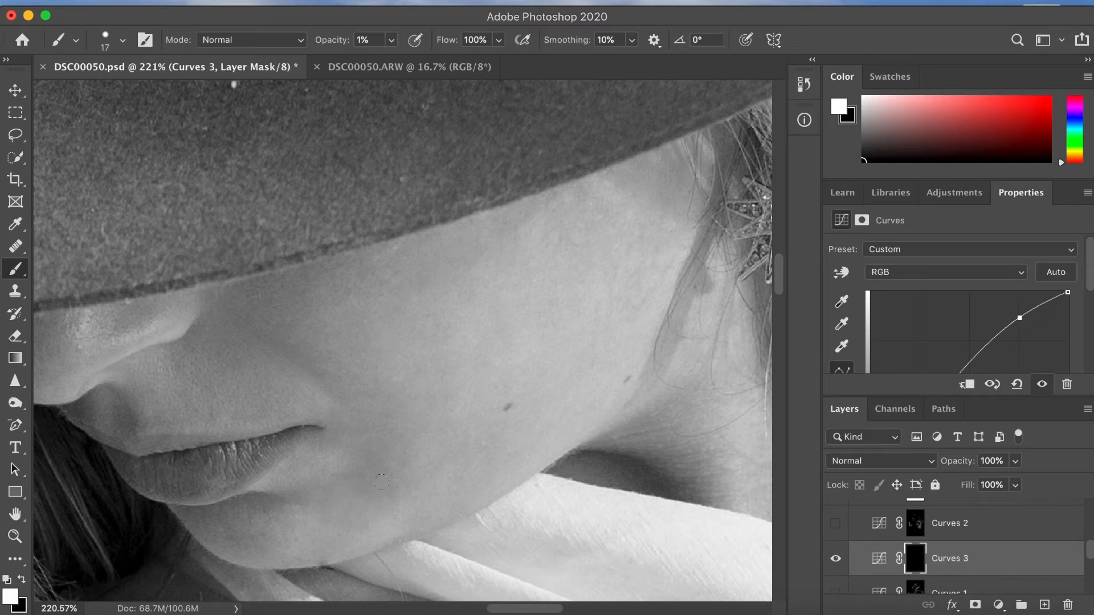
pyautogui.click(374, 39)
pyautogui.write('3')
# - Toggle Curves 3 off and on to check the dodging, and hide Black & White 1 to view the skin in colour
pyautogui.click(836, 560)
pyautogui.click(836, 561)
pyautogui.scroll(-4, 837, 564)
pyautogui.scroll(-1, 838, 564)
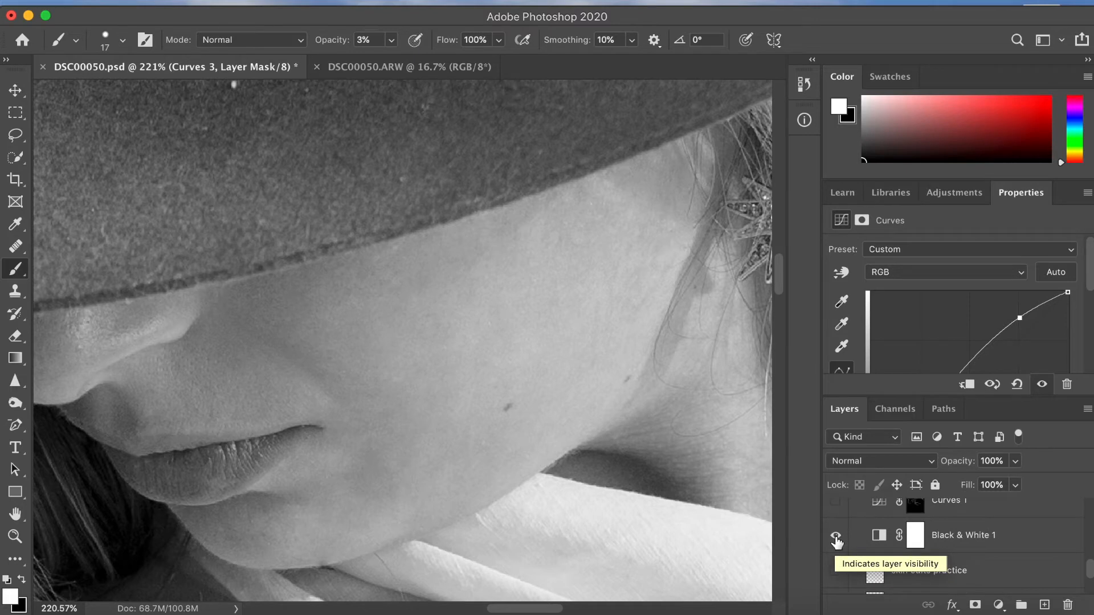
pyautogui.click(836, 537)
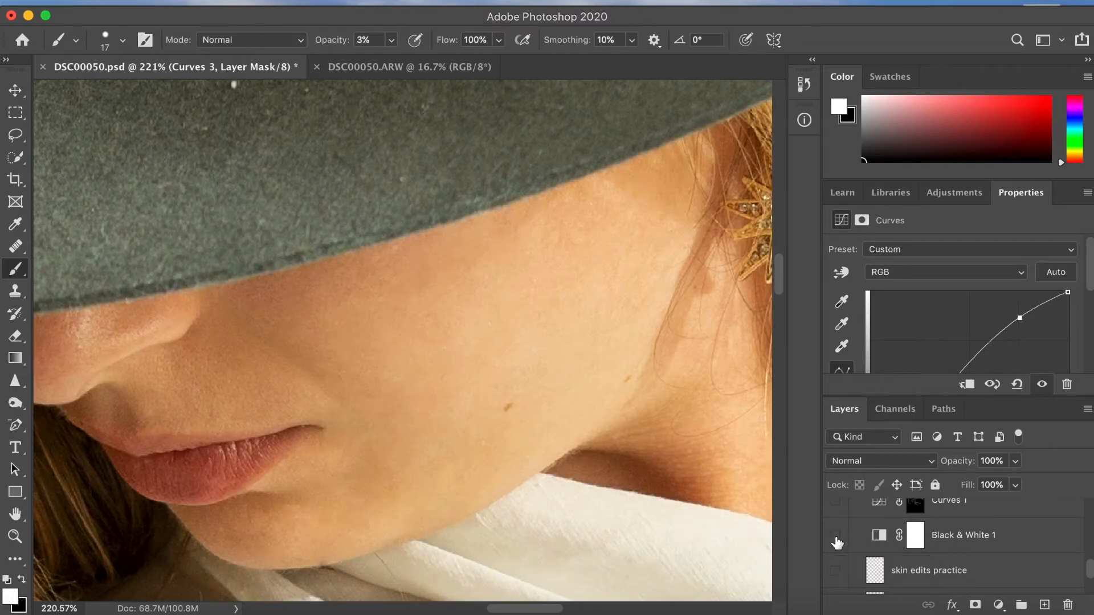
# - Toggle the Curves 3 layer to compare the close-up face in colour with and without the brightening
pyautogui.scroll(2, 838, 542)
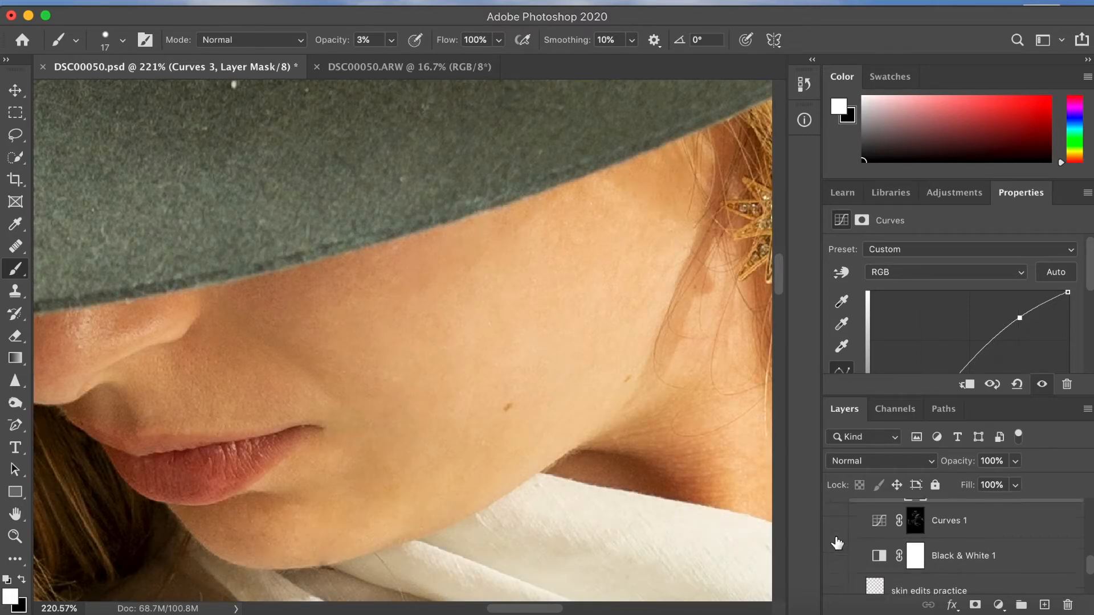
pyautogui.click(836, 515)
pyautogui.click(837, 513)
pyautogui.click(837, 514)
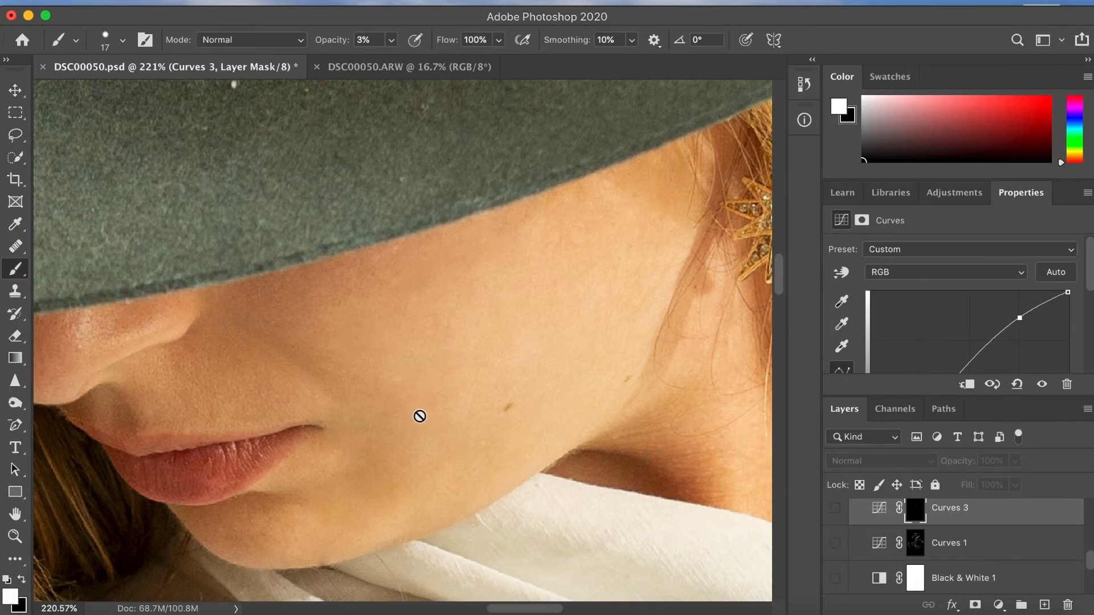
# - Compare the wider portrait with Curves 3 on and off, leave it on, and show Black & White 1 again
pyautogui.scroll(-5, 422, 425)
pyautogui.scroll(-4, 420, 416)
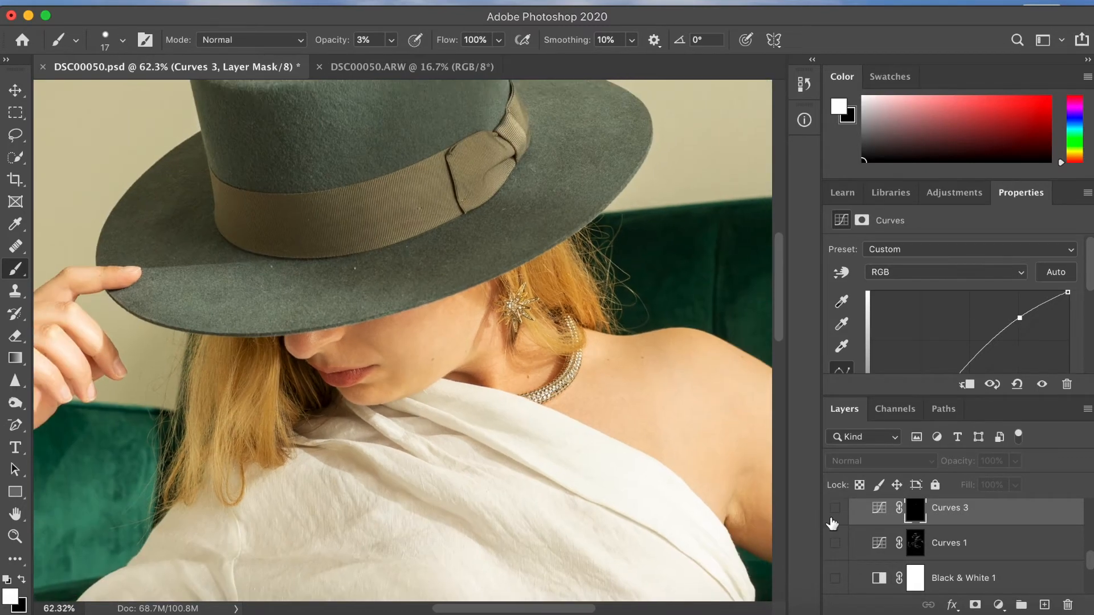
pyautogui.click(836, 512)
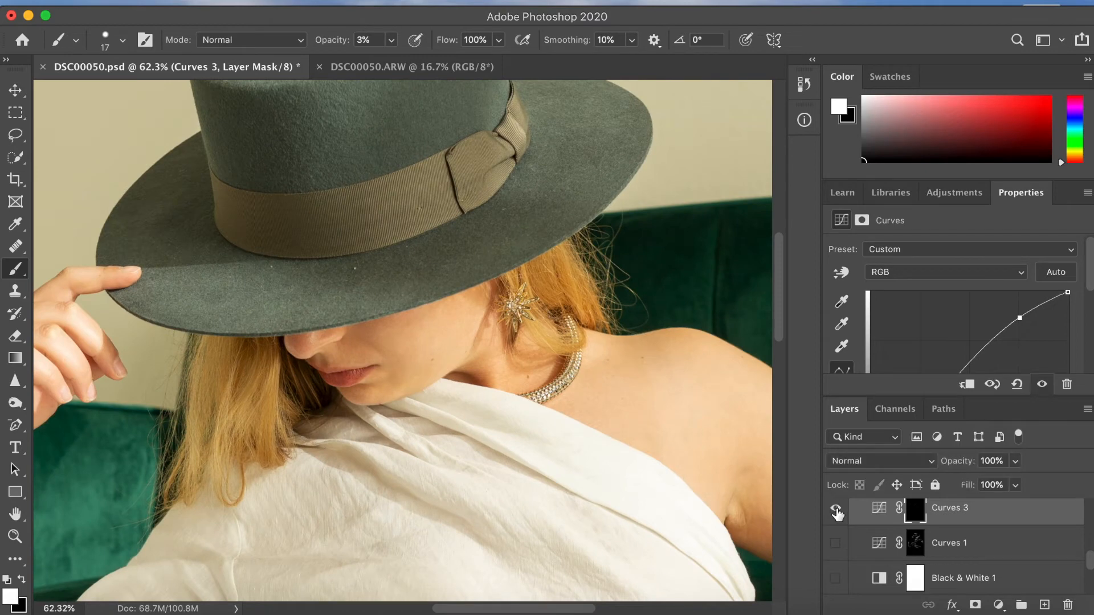
pyautogui.click(838, 513)
pyautogui.click(837, 513)
pyautogui.click(836, 578)
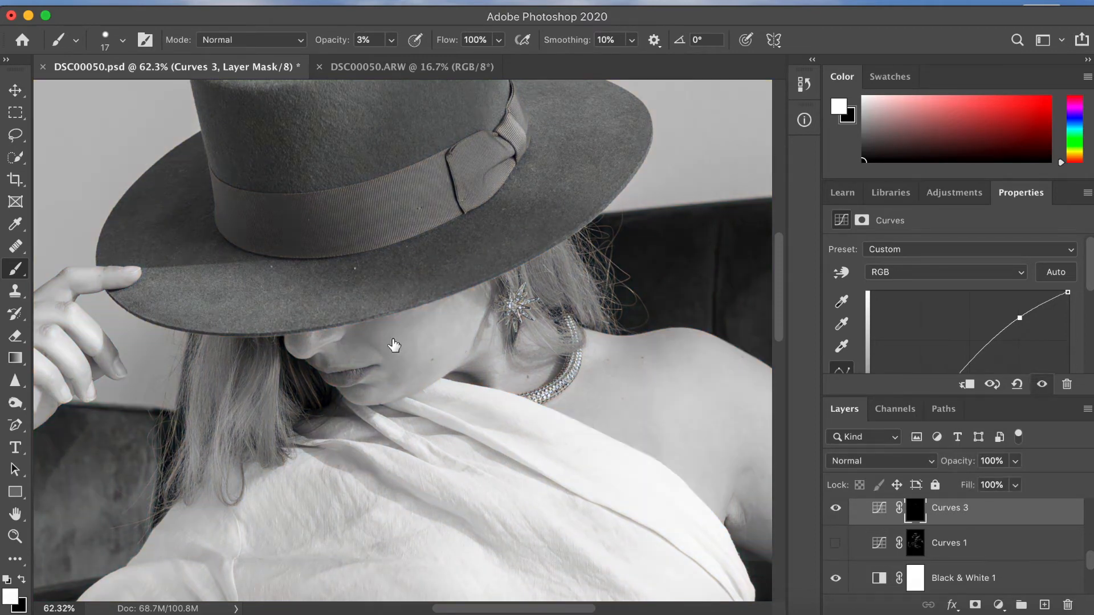
# - Brighten the shaded skin above the corner of the mouth on the Curves 3 mask, and hide Black & White 1
pyautogui.scroll(6, 388, 342)
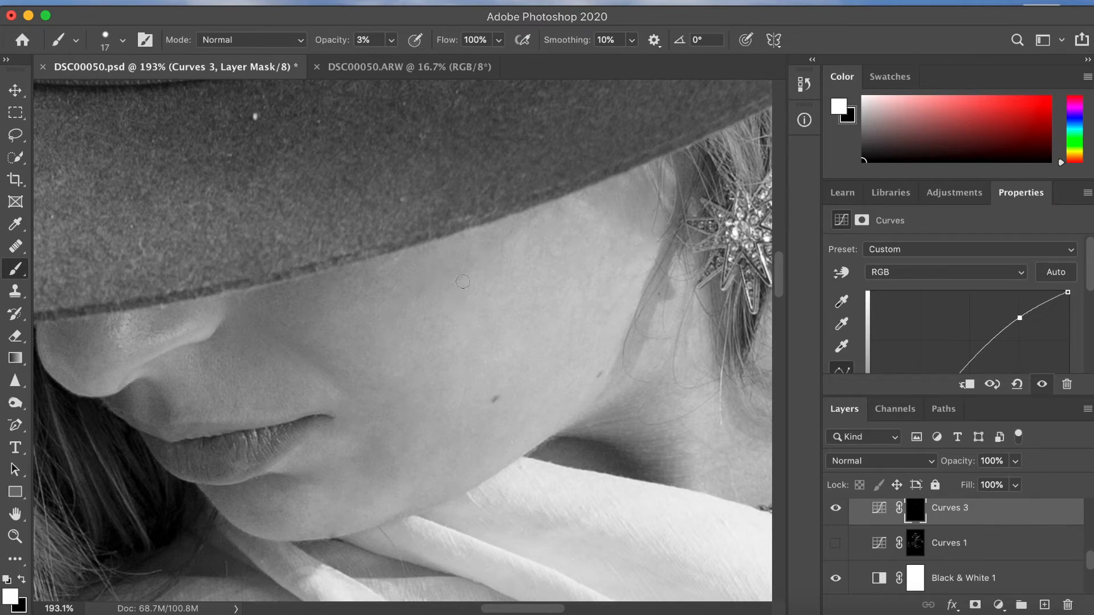
pyautogui.moveTo(314, 383); pyautogui.dragTo(301, 347)
pyautogui.click(836, 579)
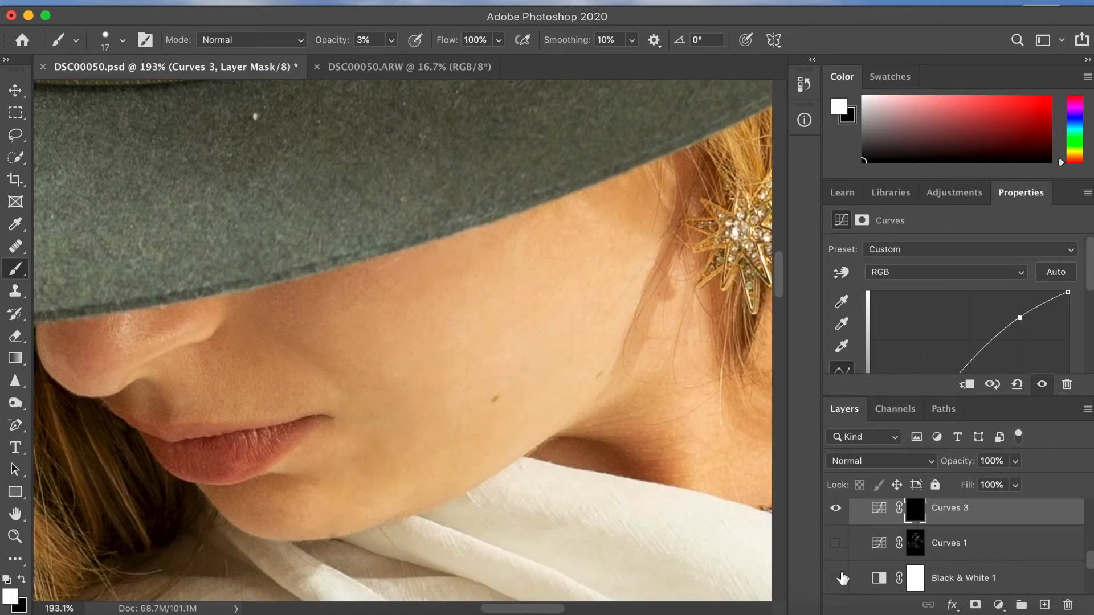
# - Compare the close-up face and the wider portrait in colour with Curves 3 on and off, and leave Curves 3 hidden
pyautogui.click(836, 508)
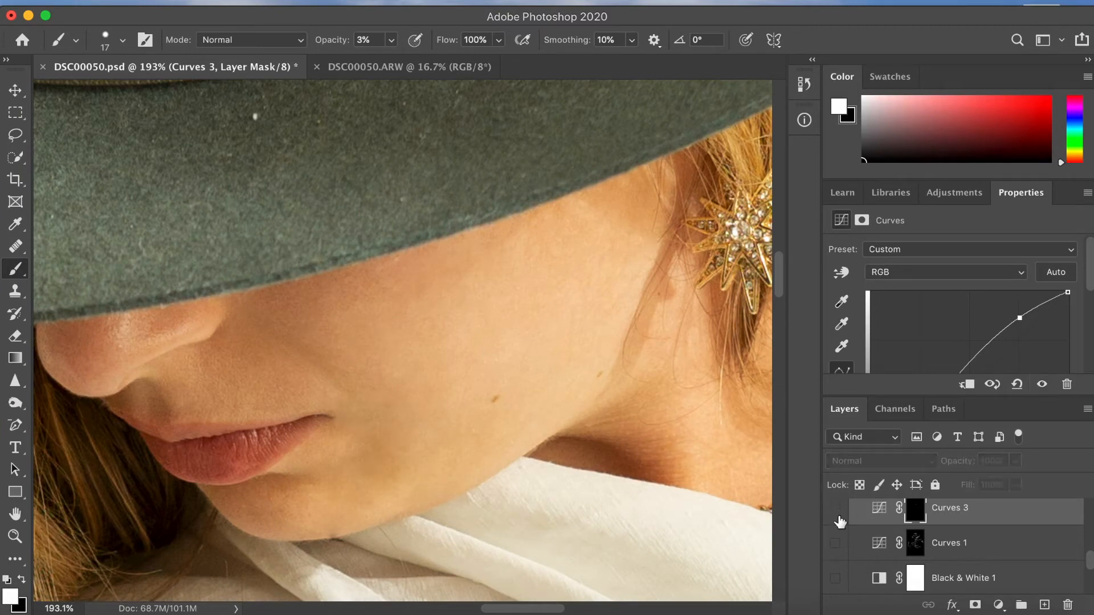
pyautogui.click(836, 509)
pyautogui.scroll(-6, 421, 404)
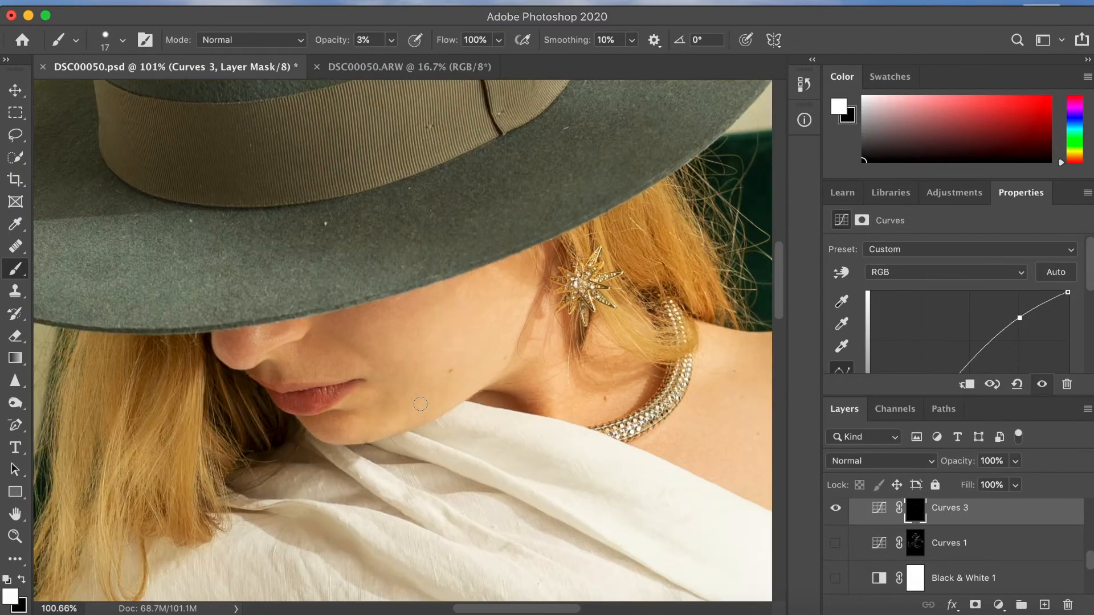
pyautogui.scroll(-4, 421, 404)
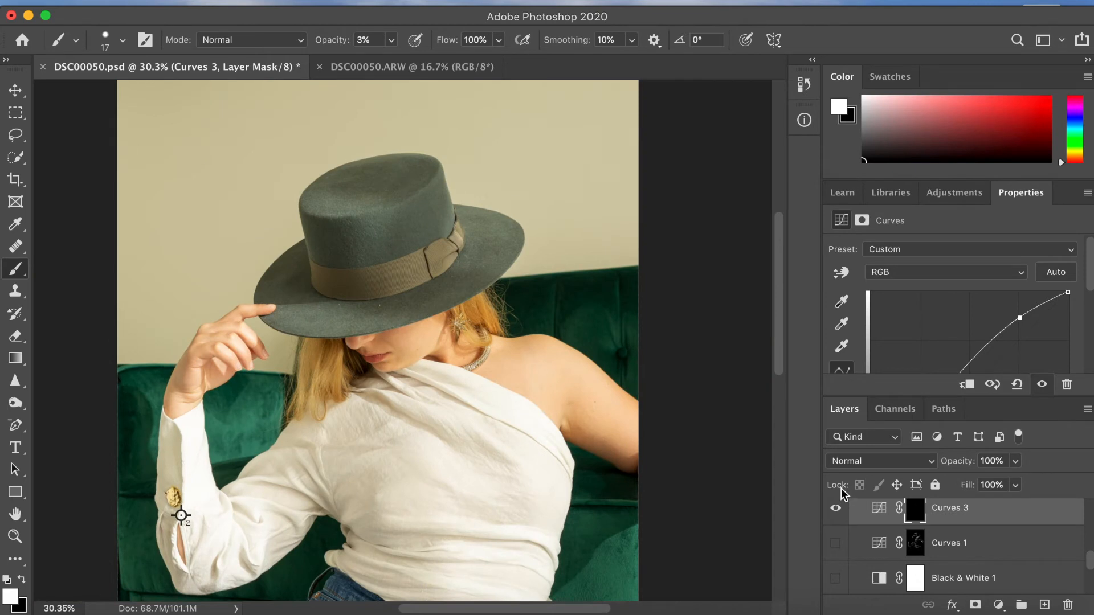
pyautogui.click(836, 509)
pyautogui.click(836, 509)
pyautogui.click(836, 509)
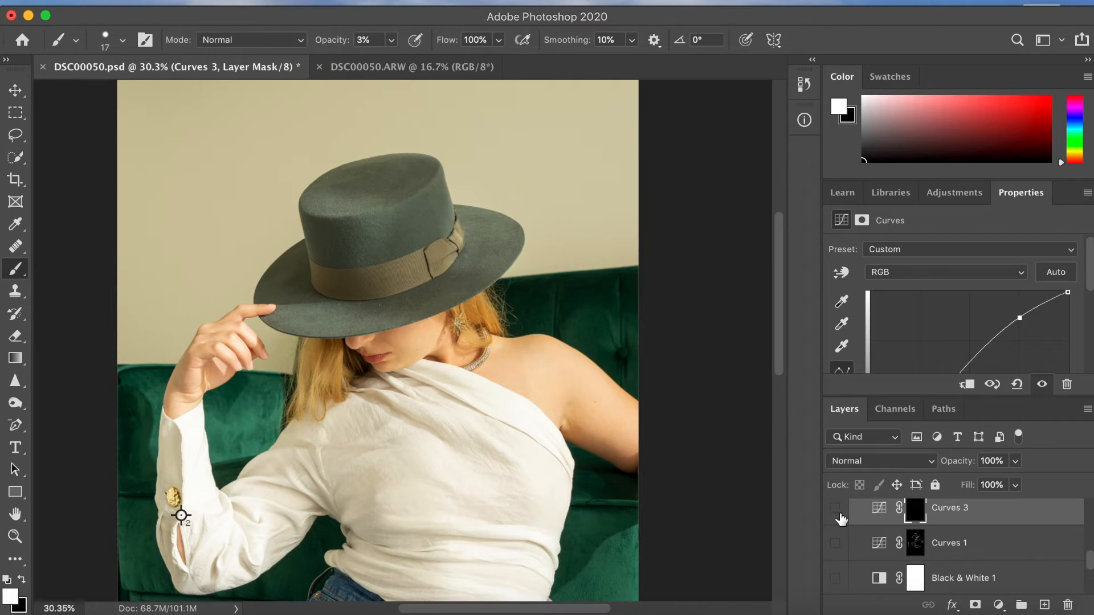
# - Show Curves 1 and Black & White 1, and toggle Curves 1 to compare its dodging in monochrome, leaving it on
pyautogui.click(836, 543)
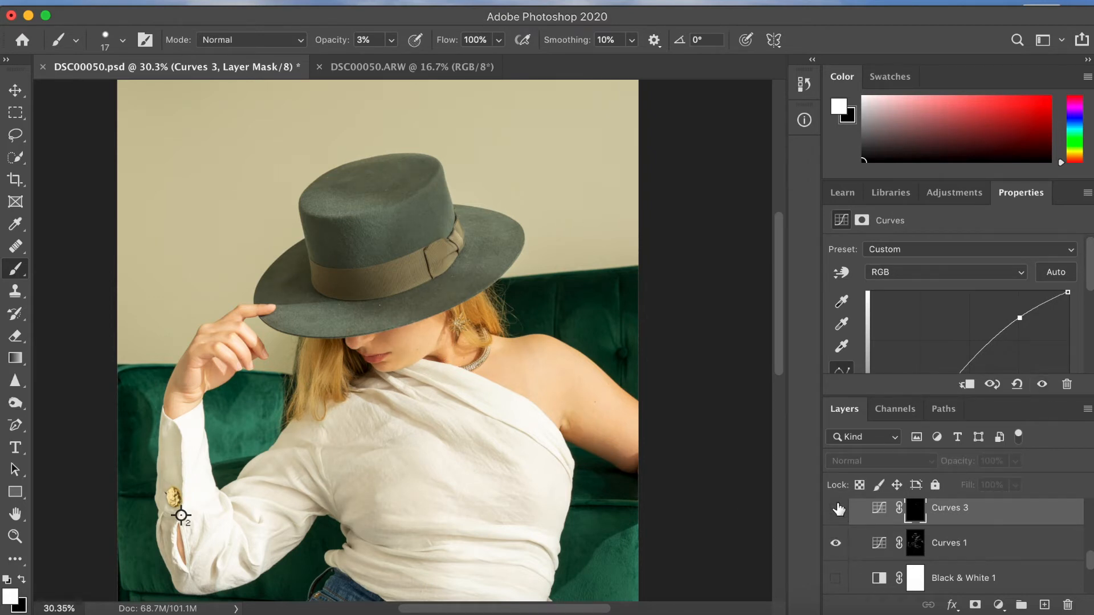
pyautogui.click(836, 579)
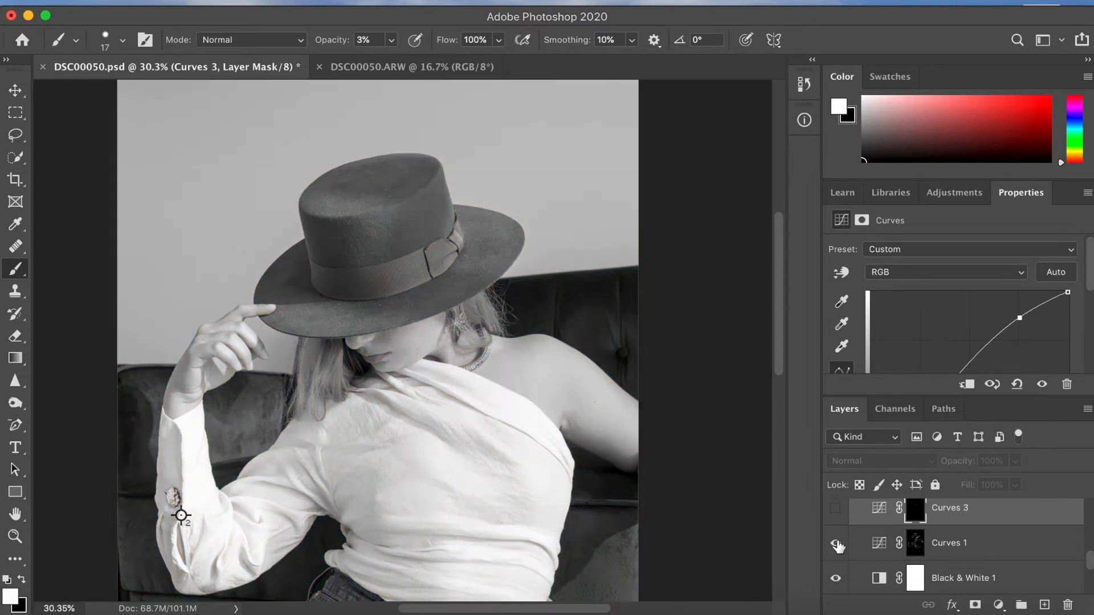
pyautogui.click(838, 544)
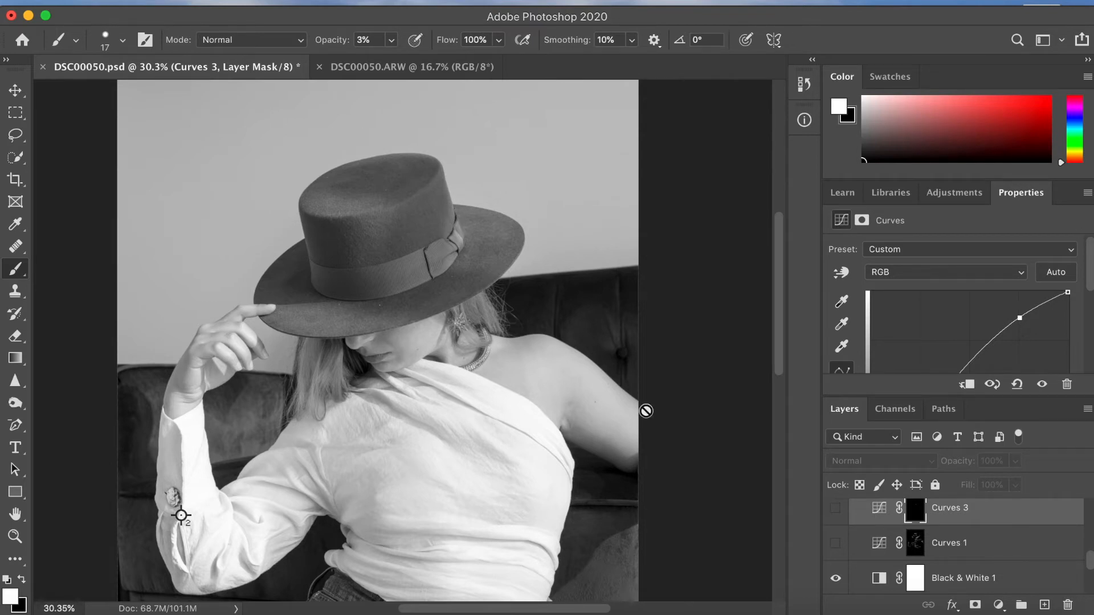
pyautogui.click(836, 544)
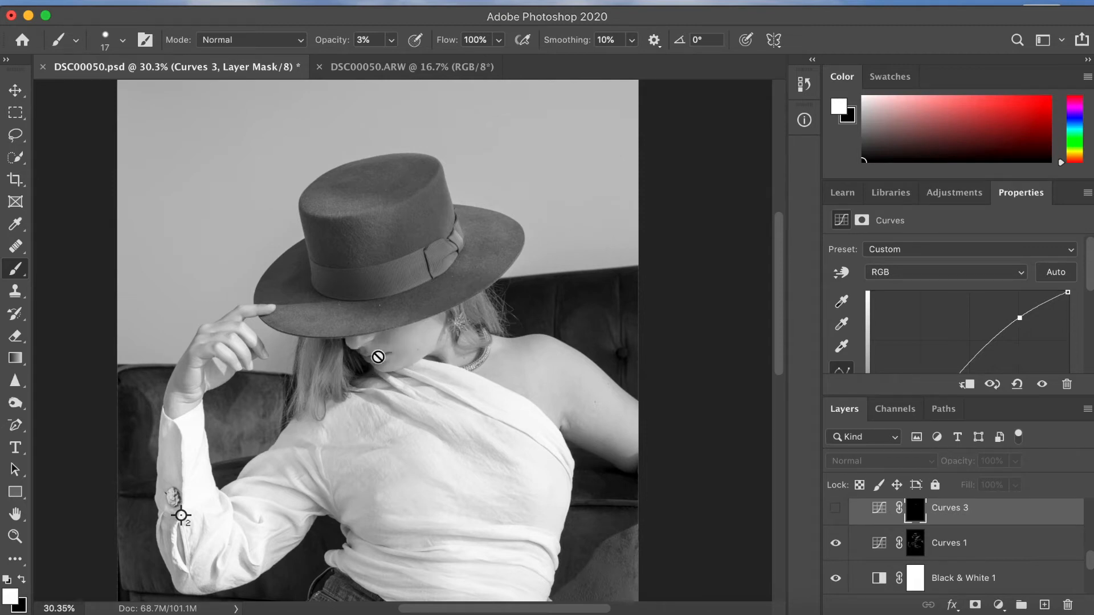
pyautogui.scroll(-2, 416, 499)
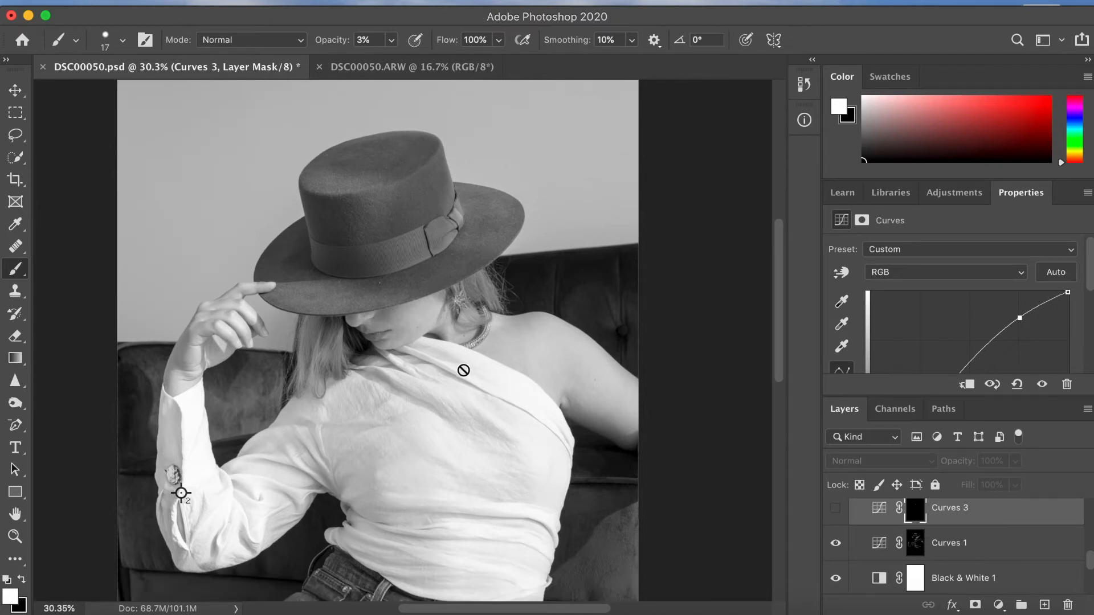
pyautogui.click(836, 544)
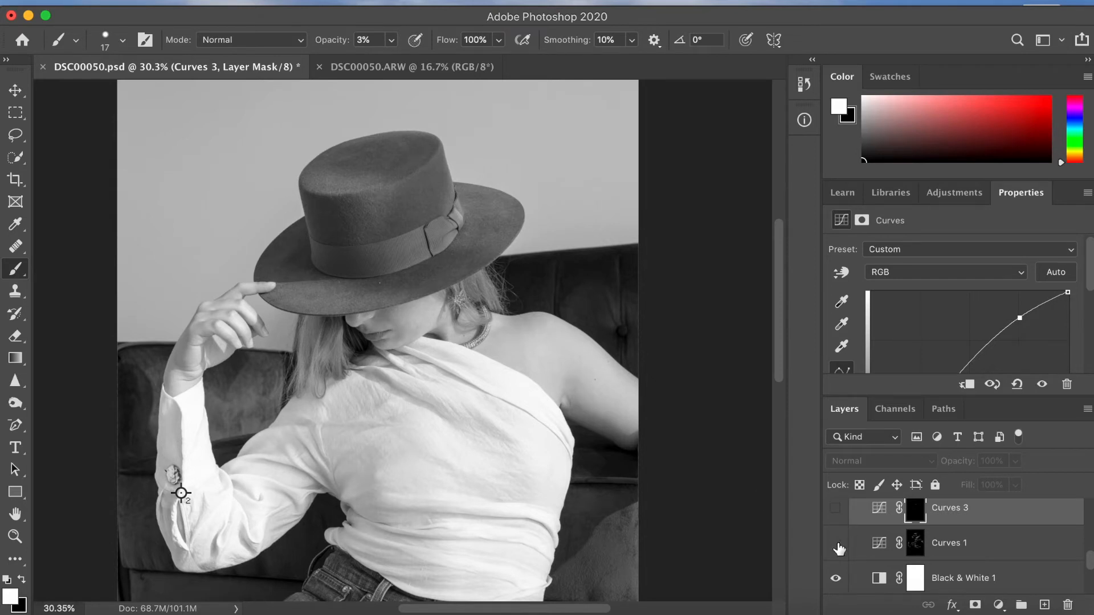
pyautogui.click(836, 544)
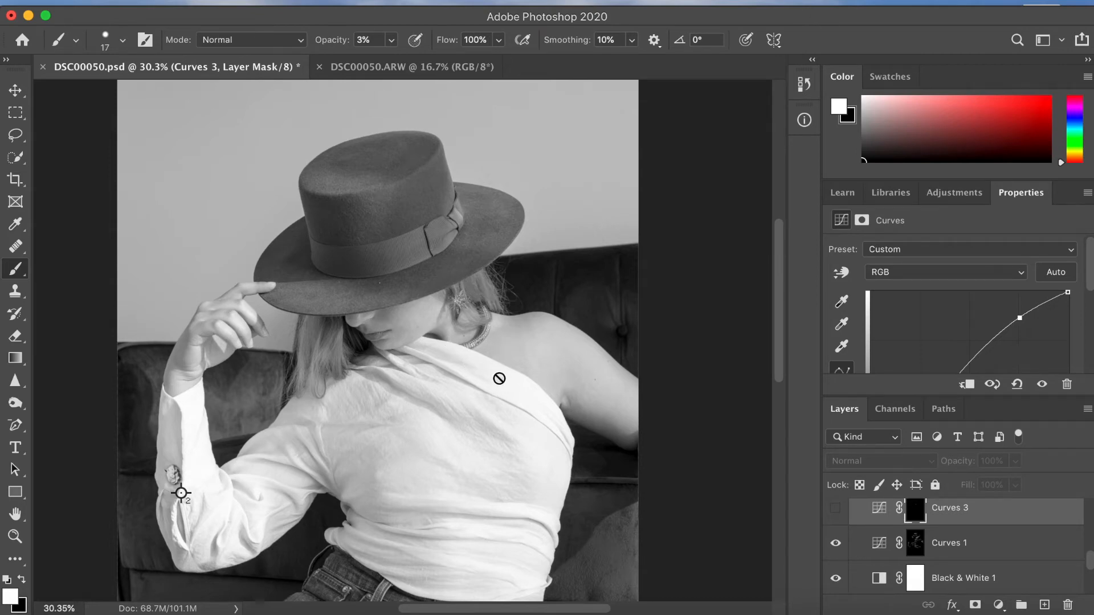
# - Examine the lower part of the portrait and compare the image with Curves 1 on and off, leaving it visible
pyautogui.scroll(-5, 500, 379)
pyautogui.scroll(5, 499, 378)
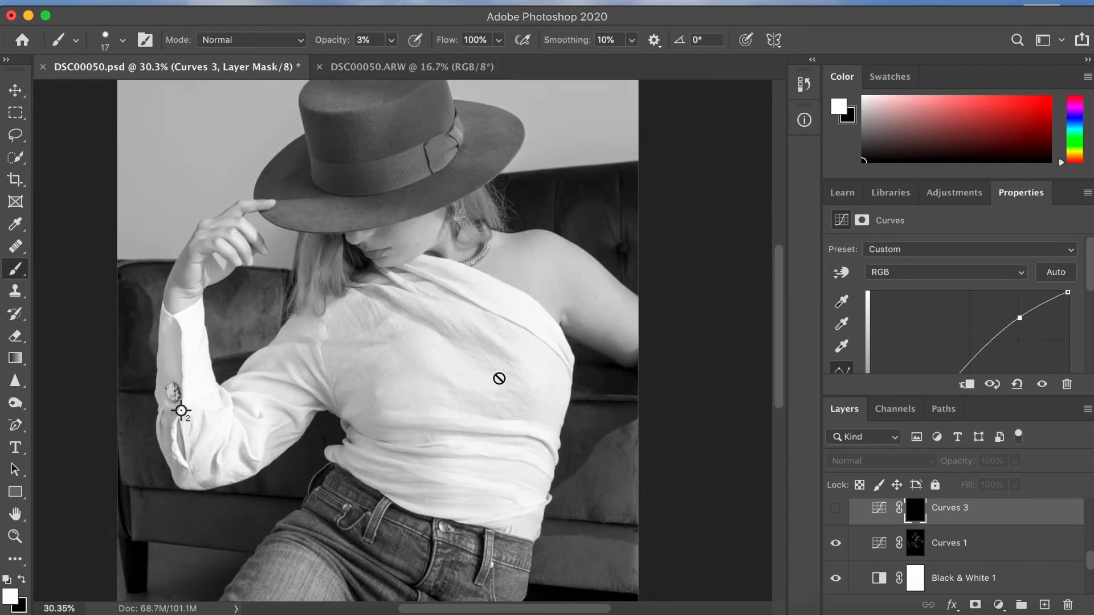
pyautogui.scroll(-5, 499, 379)
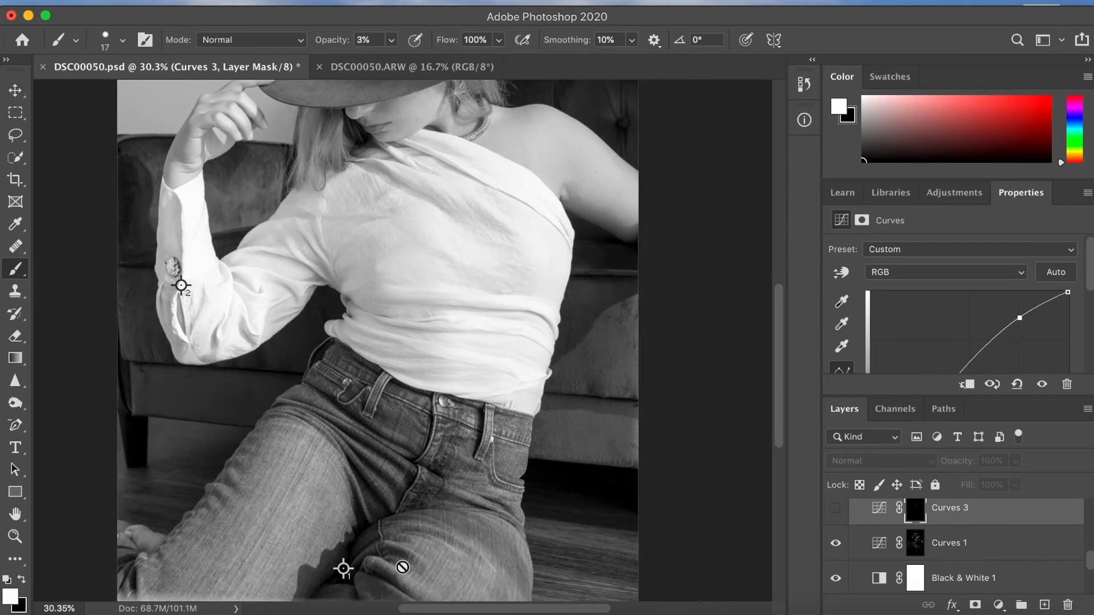
pyautogui.scroll(5, 373, 466)
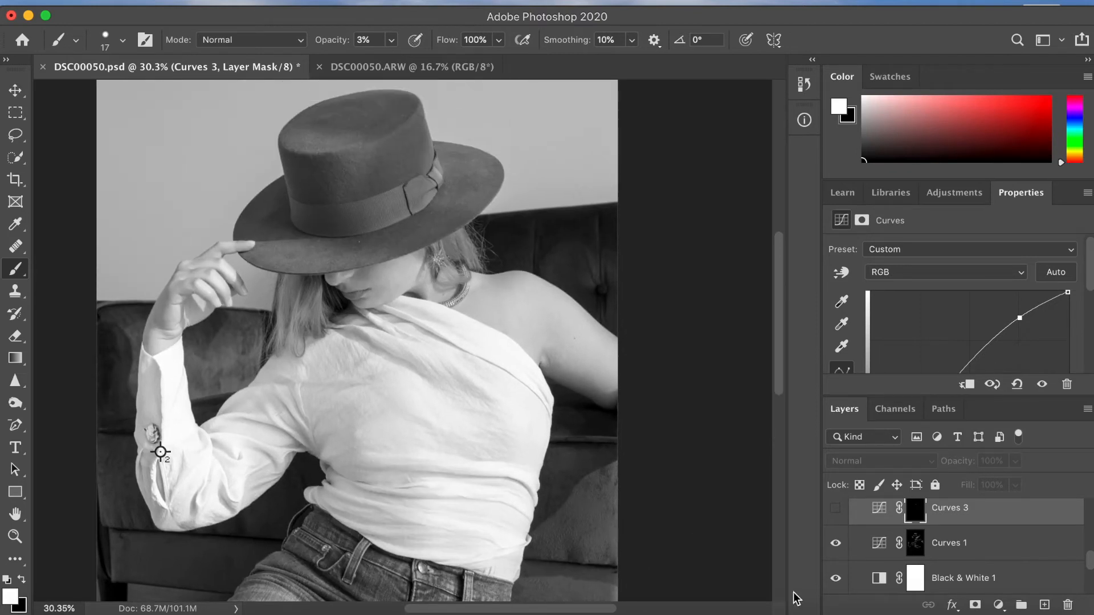
pyautogui.click(836, 539)
pyautogui.click(836, 544)
pyautogui.click(836, 546)
pyautogui.click(836, 546)
pyautogui.click(836, 546)
# - Select the Curves 2 layer and toggle it to compare the portrait with and without its darkening, leaving it visible
pyautogui.scroll(3, 971, 516)
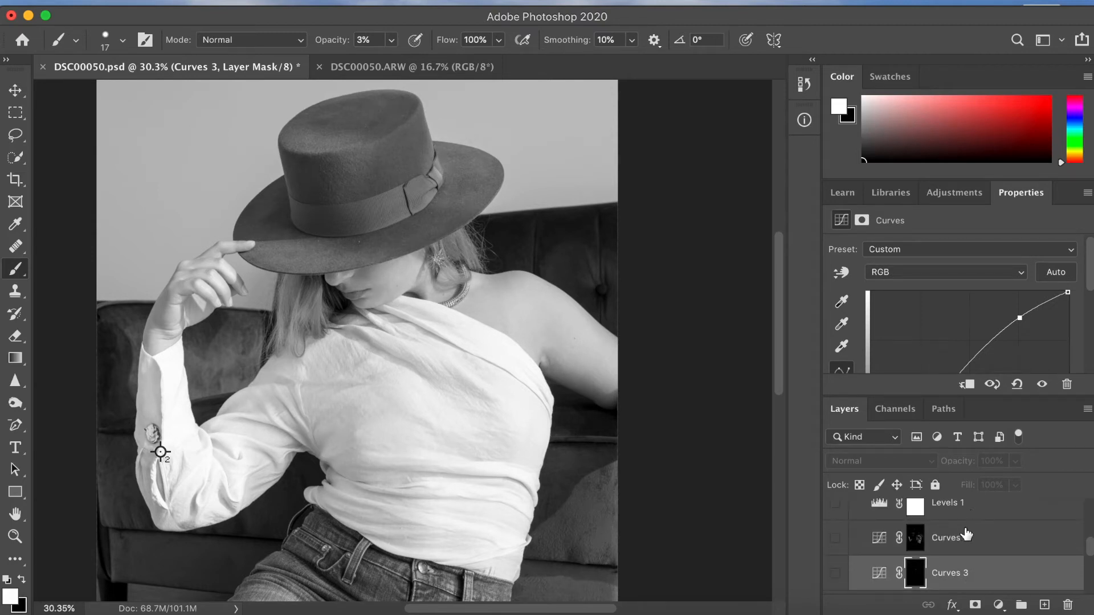
pyautogui.click(967, 536)
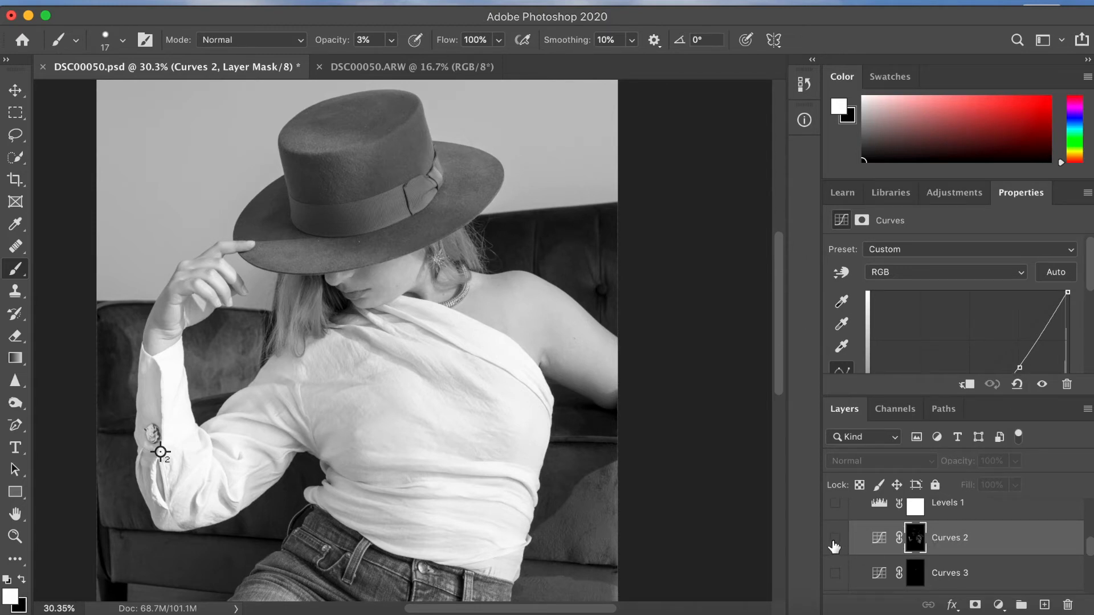
pyautogui.click(835, 545)
pyautogui.click(835, 544)
pyautogui.click(835, 544)
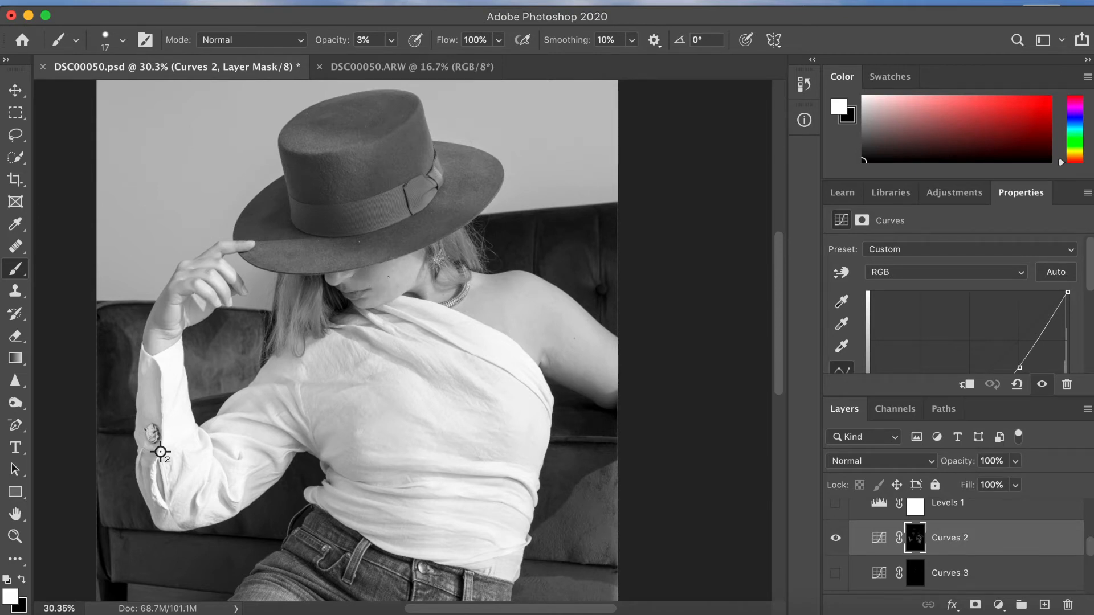
pyautogui.click(836, 539)
pyautogui.click(836, 539)
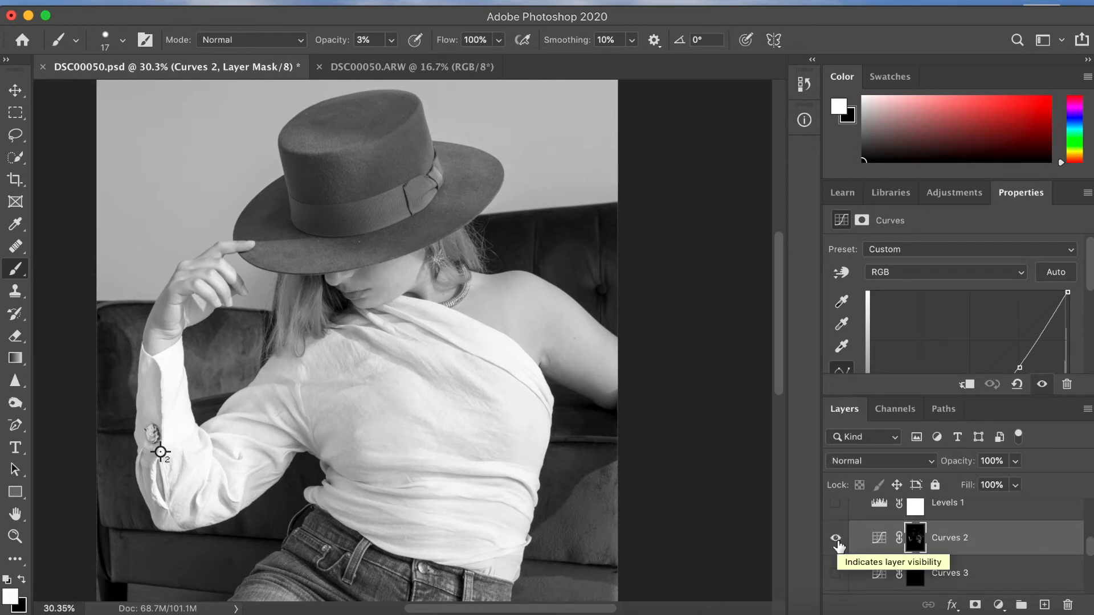
# - Hide the Black & White 1 layer to return the portrait to colour
pyautogui.scroll(2, 839, 546)
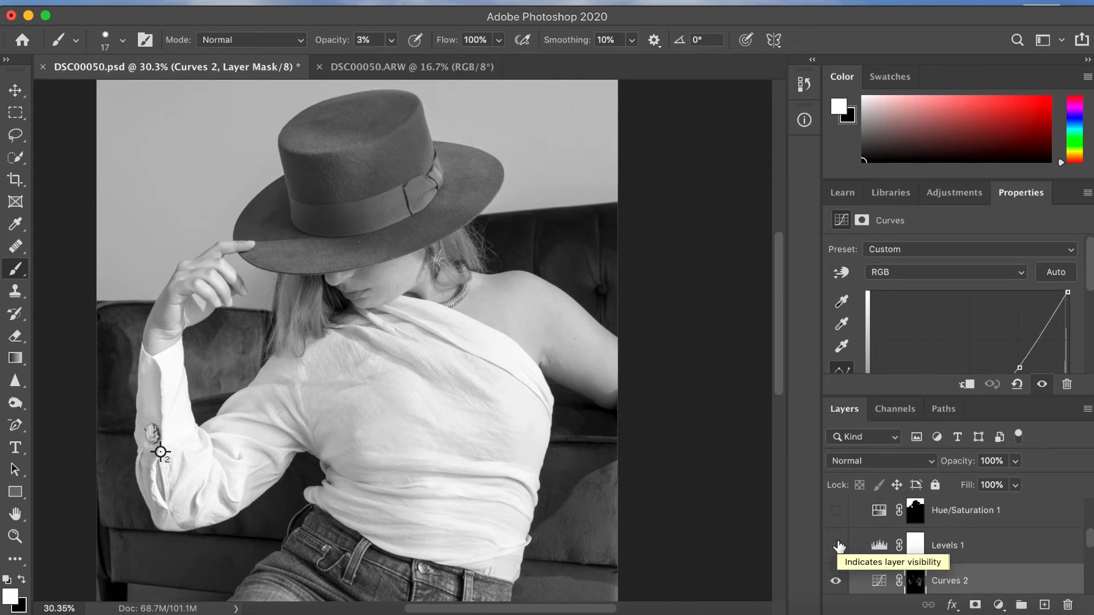
pyautogui.scroll(-4, 839, 546)
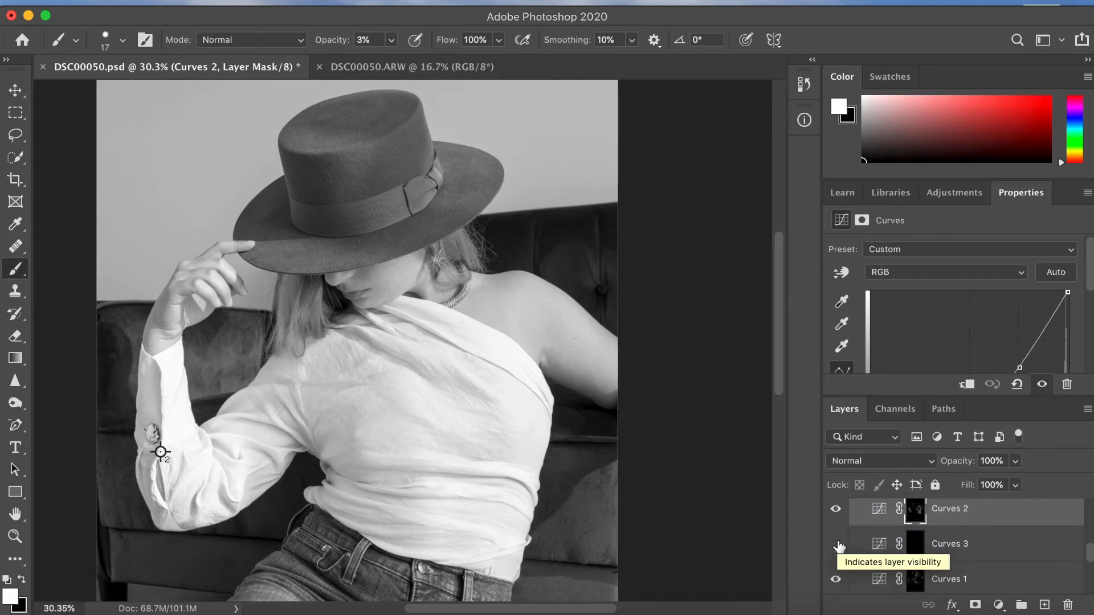
pyautogui.click(837, 573)
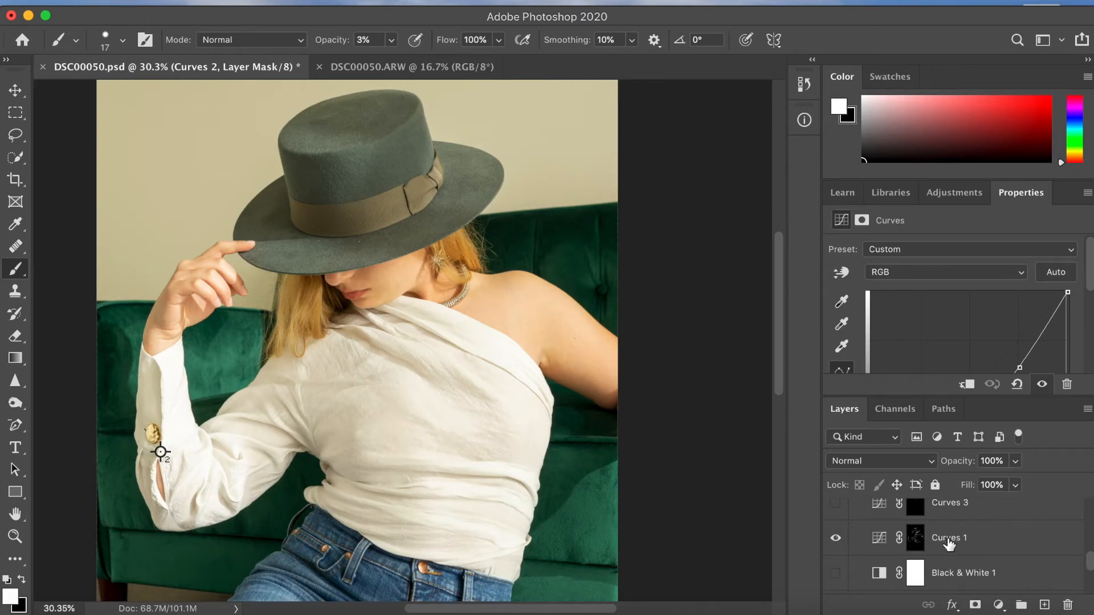
# - Add a Threshold adjustment layer directly above Curves 2 and choose the Color Sampler tool
pyautogui.scroll(1, 949, 546)
pyautogui.scroll(3, 950, 545)
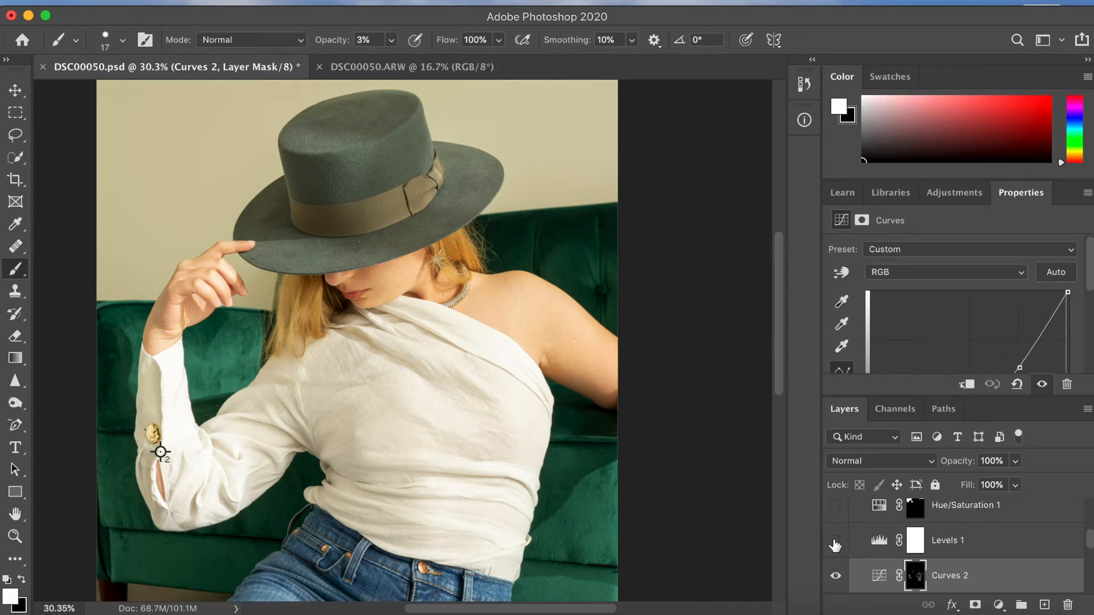
pyautogui.click(954, 194)
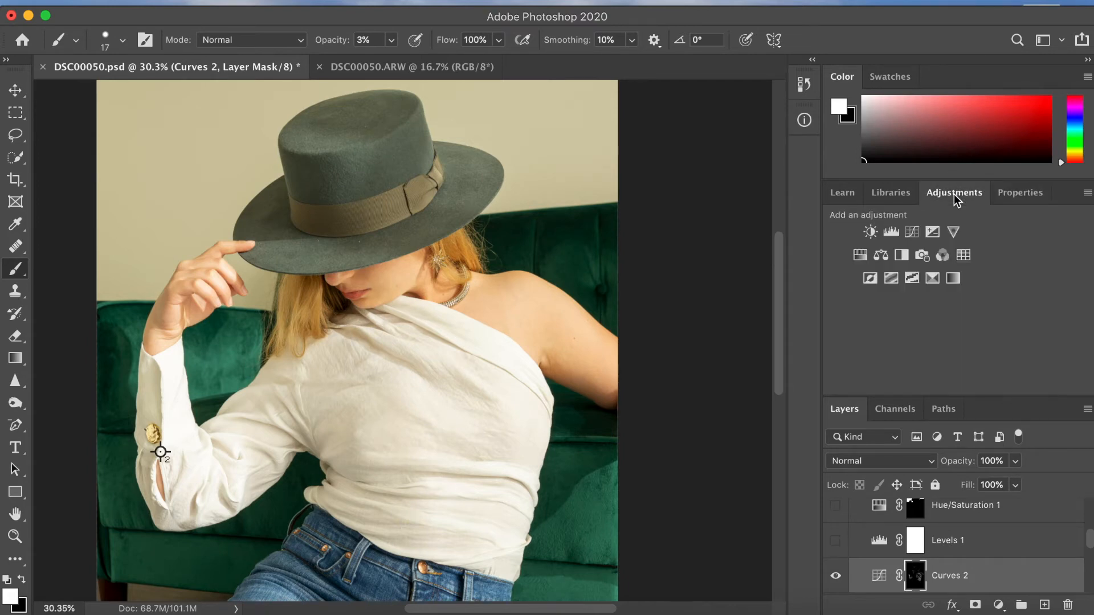
pyautogui.click(919, 276)
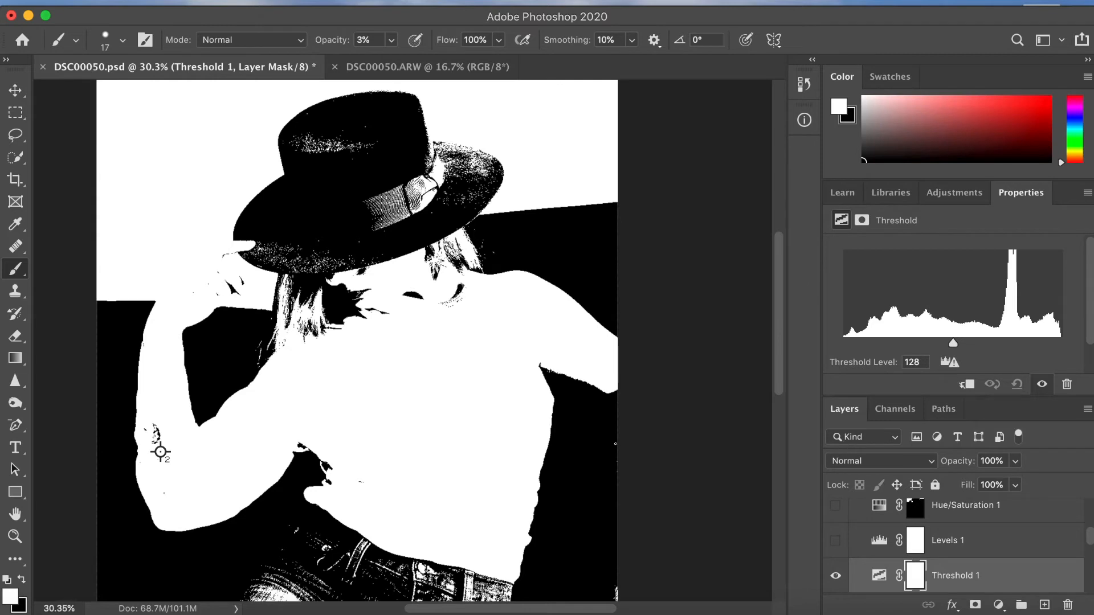
pyautogui.scroll(-5, 615, 444)
pyautogui.scroll(-4, 616, 443)
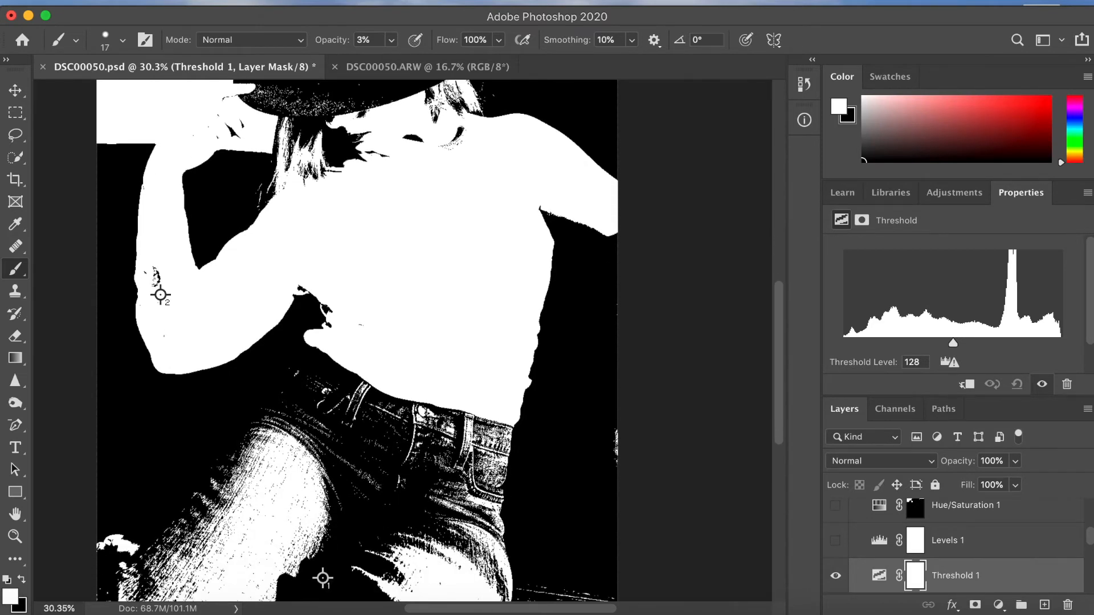
pyautogui.click(23, 226)
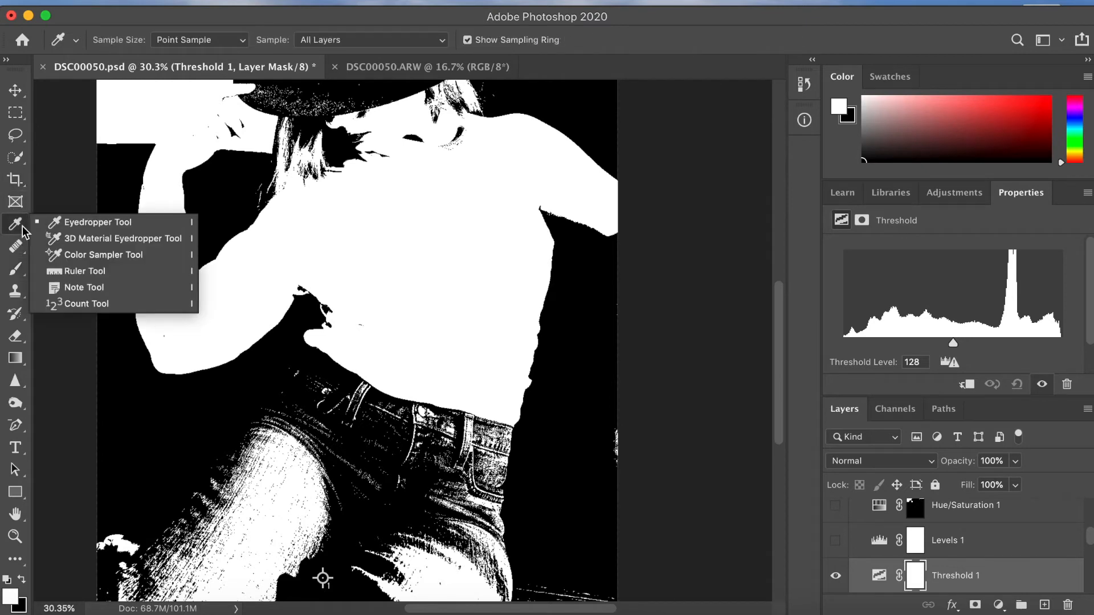
pyautogui.click(82, 256)
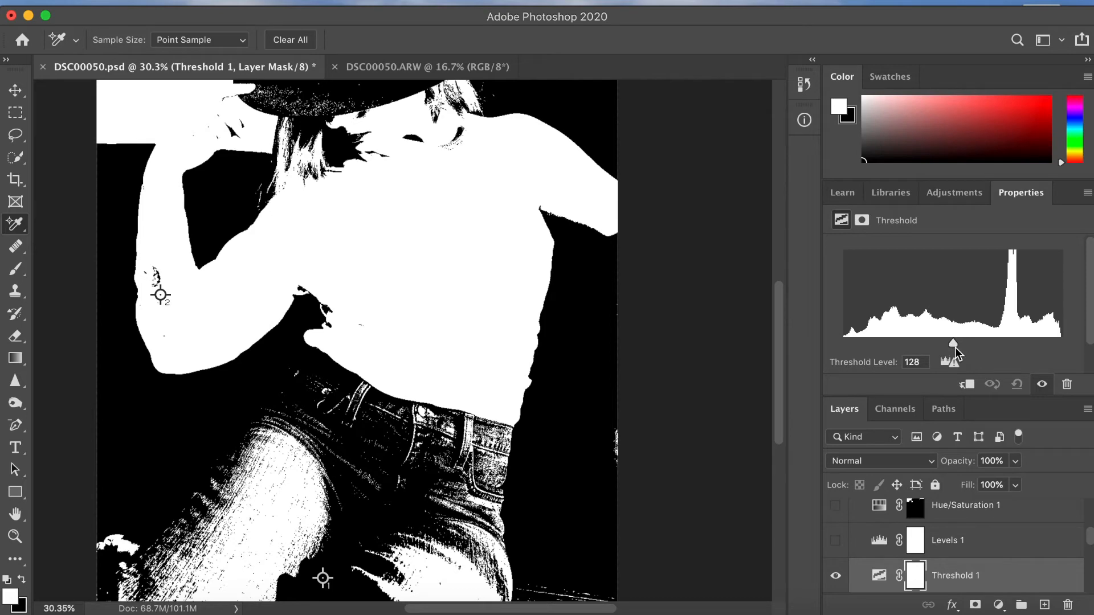
# - Lower the threshold level to 1 and examine the darkest areas around colour sampler 1
pyautogui.moveTo(954, 344); pyautogui.dragTo(838, 341)
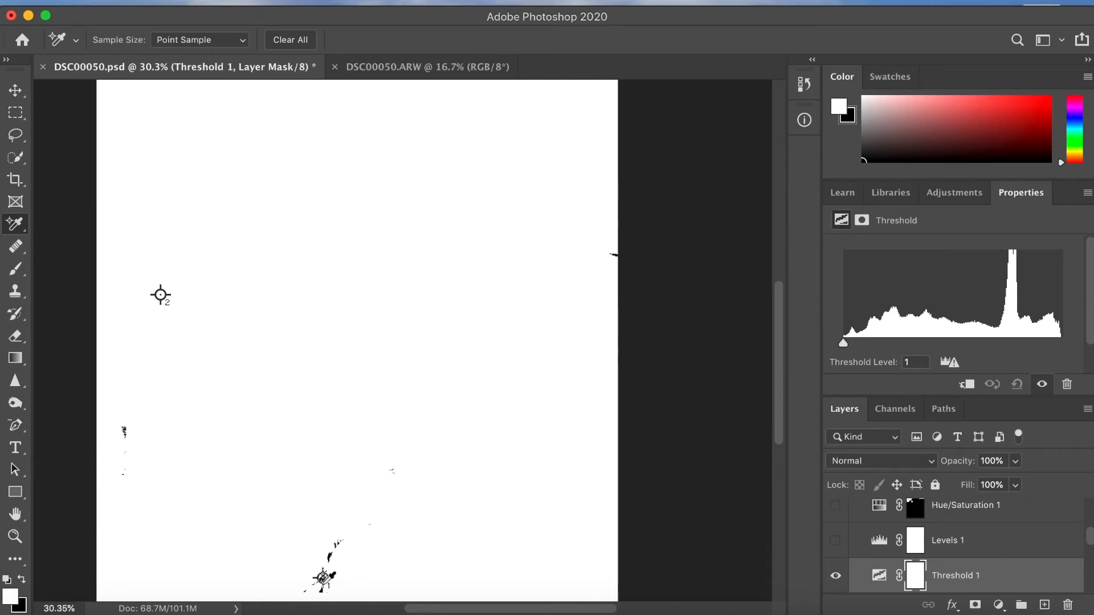
pyautogui.scroll(1, 324, 584)
pyautogui.scroll(3, 324, 586)
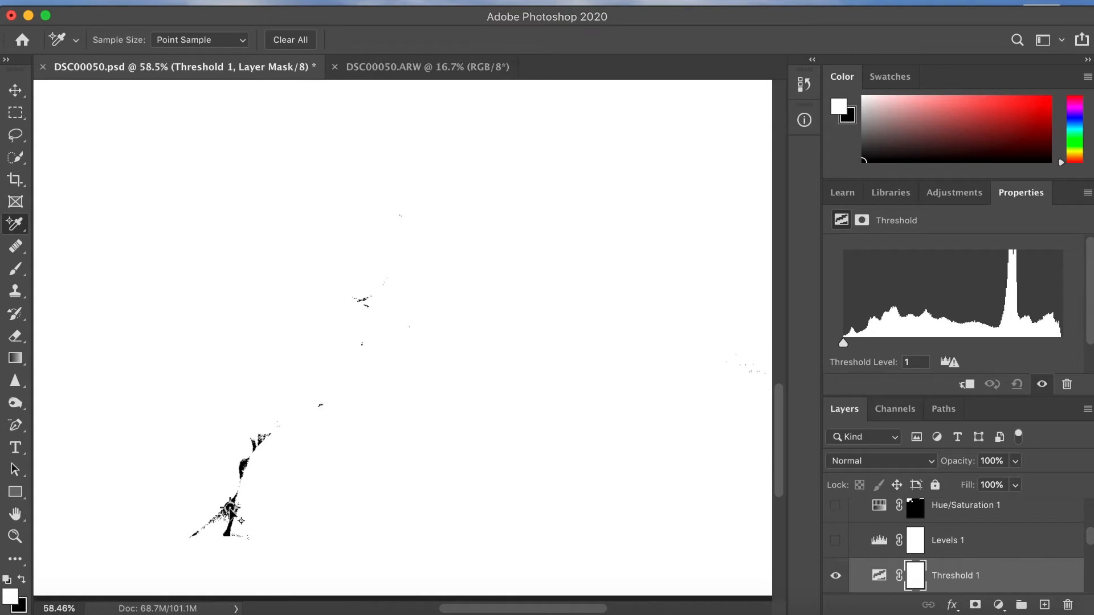
pyautogui.scroll(-3, 232, 510)
pyautogui.scroll(-2, 231, 501)
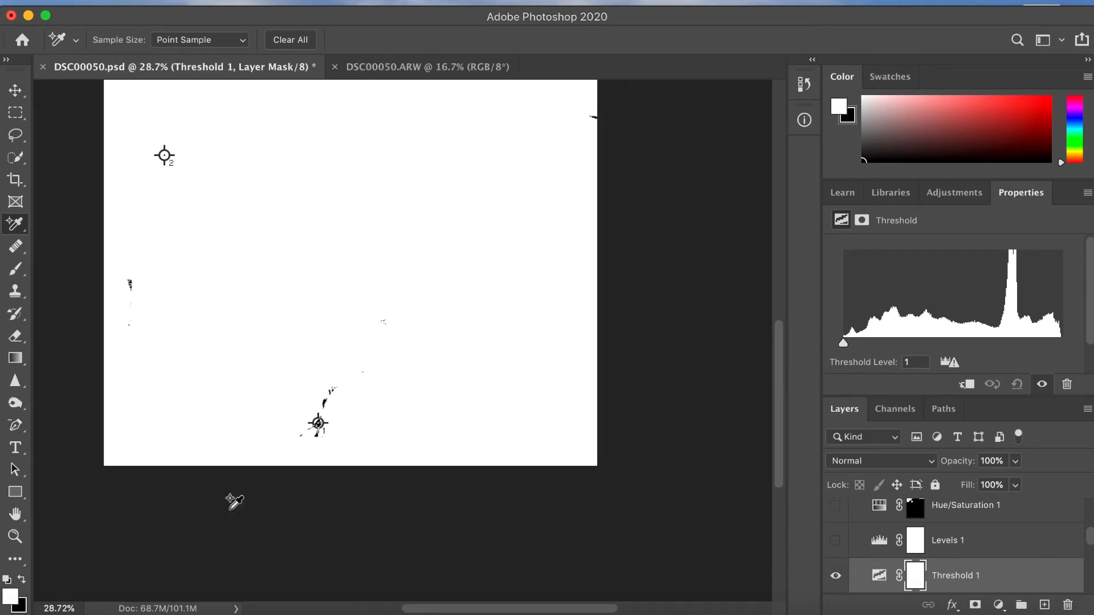
pyautogui.scroll(3, 231, 501)
pyautogui.scroll(-2, 233, 503)
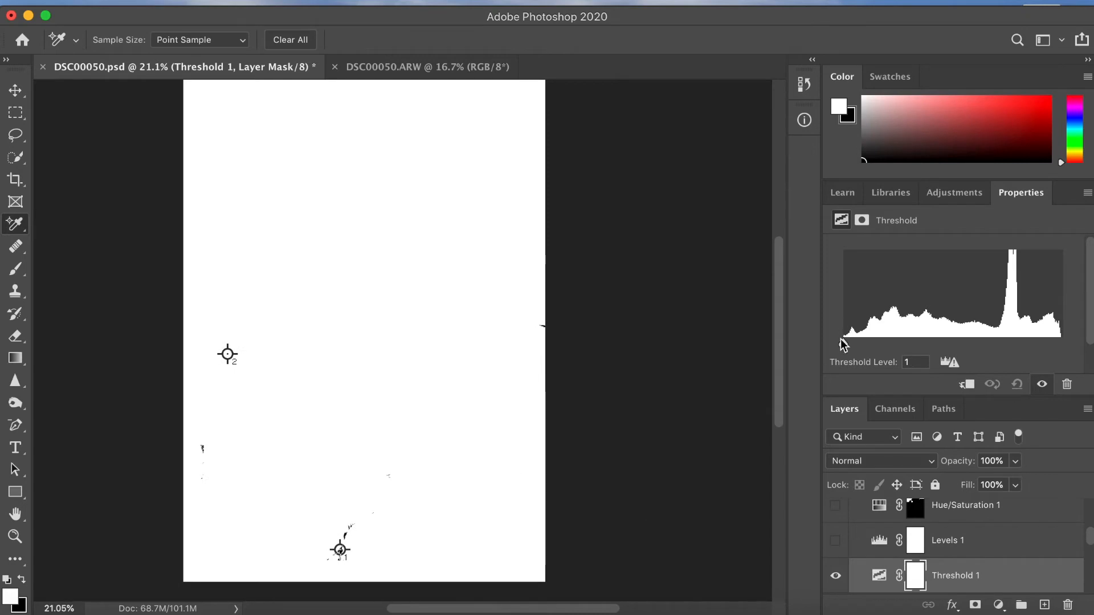
# - Set the threshold level to 253 to isolate the brightest areas of the portrait
pyautogui.moveTo(844, 344); pyautogui.dragTo(1070, 342)
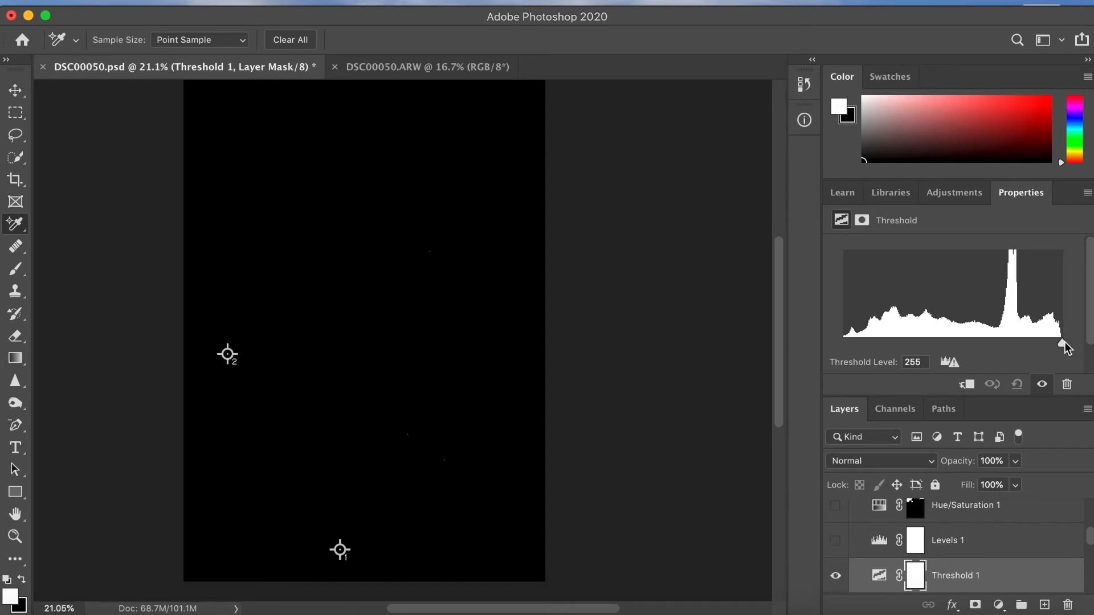
pyautogui.moveTo(1064, 343); pyautogui.dragTo(1062, 349)
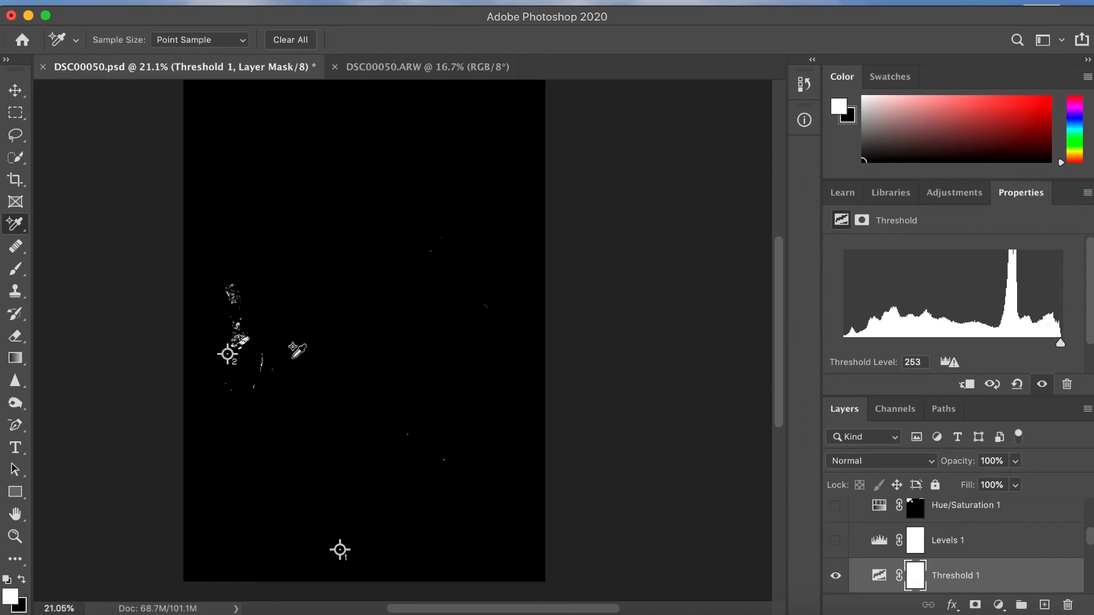
# - Lower the threshold level to 250 to check the highlights around colour sampler 2, and delete the Threshold 1 layer
pyautogui.scroll(6, 255, 347)
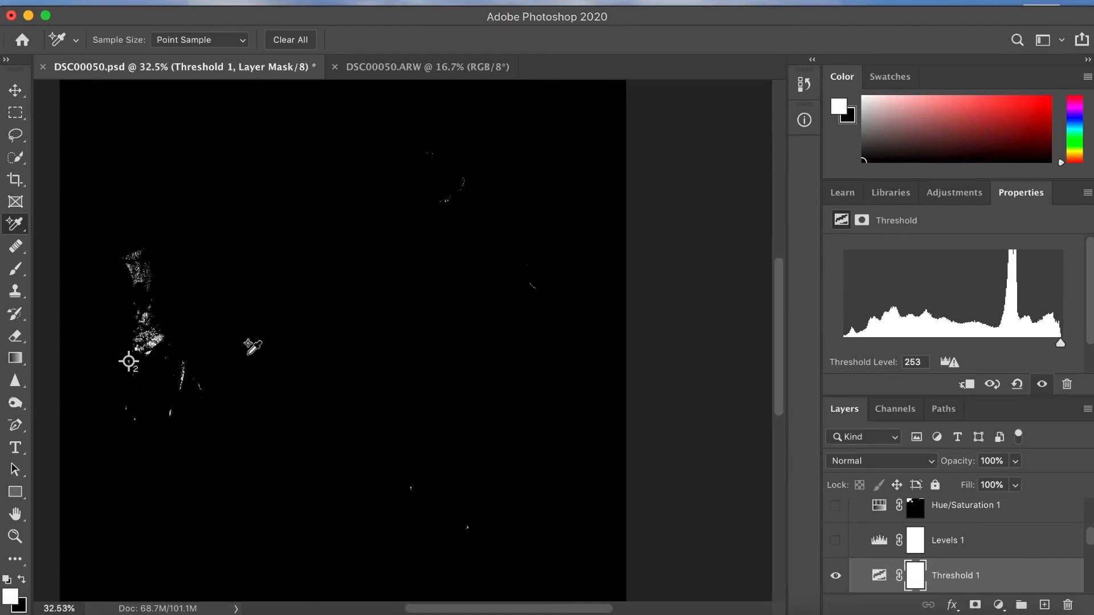
pyautogui.scroll(2, 251, 336)
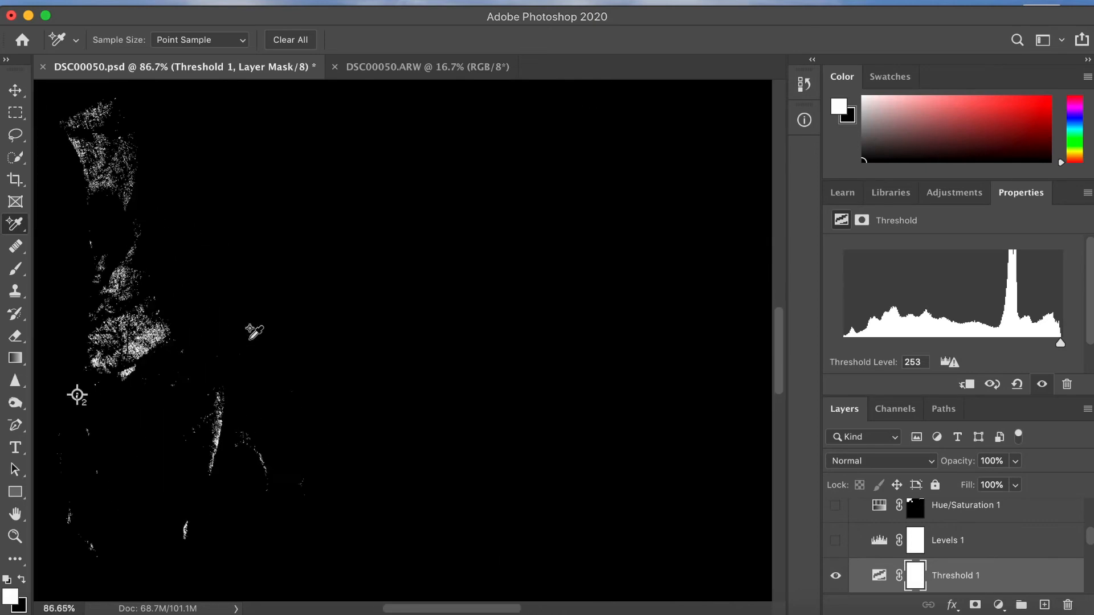
pyautogui.moveTo(1063, 349); pyautogui.dragTo(1059, 346)
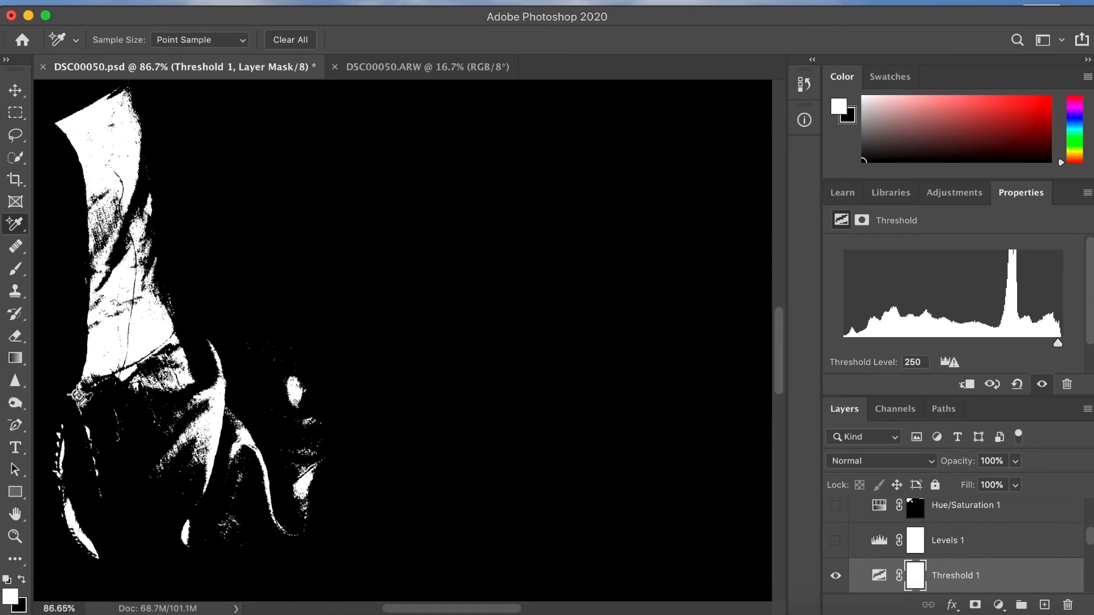
pyautogui.moveTo(917, 572); pyautogui.dragTo(966, 581)
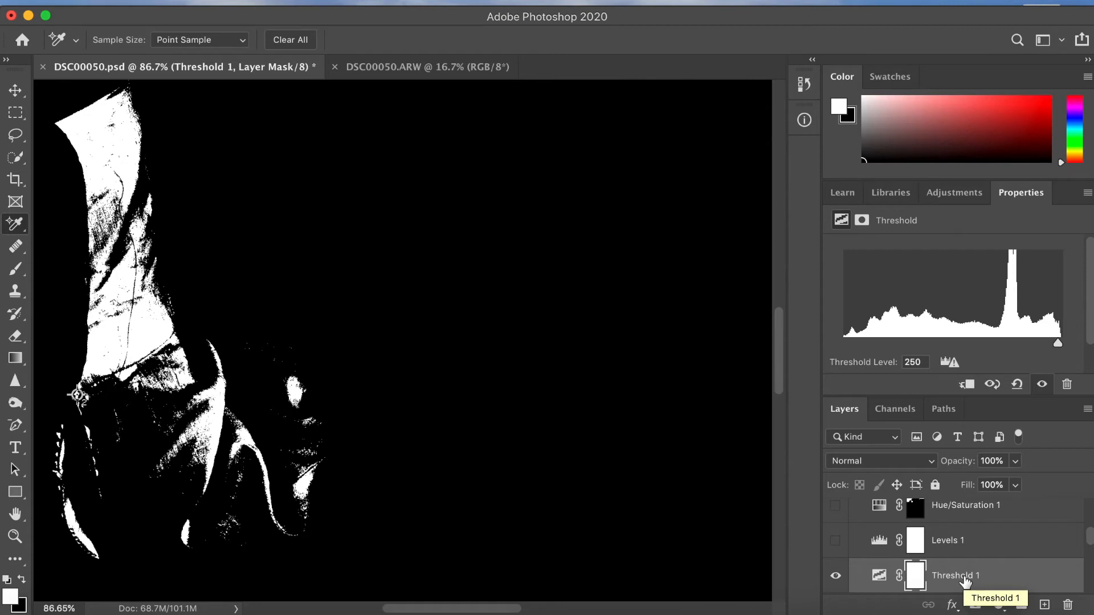
pyautogui.press('BackSpace')
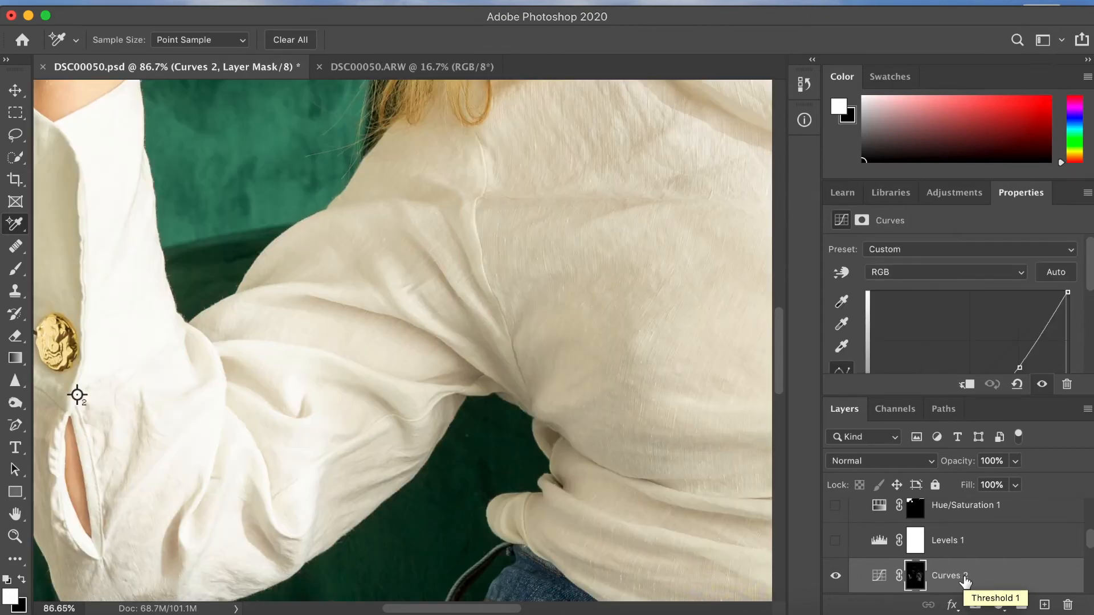
# - Turn on the Levels 1 layer above Curves 2 and open its settings
pyautogui.click(834, 541)
pyautogui.click(966, 551)
pyautogui.click(955, 194)
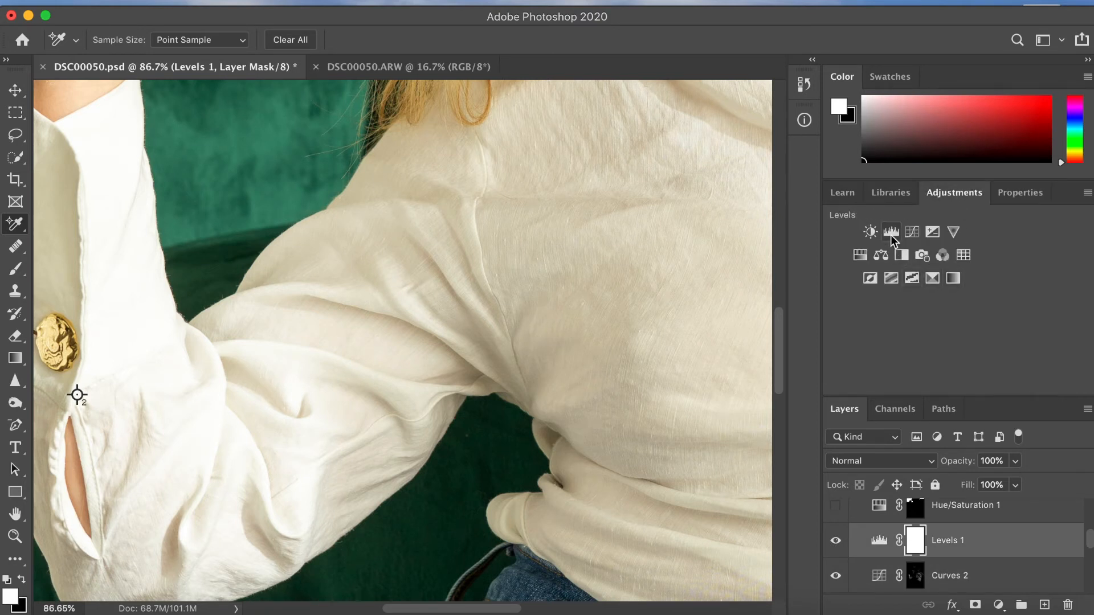
pyautogui.click(1018, 194)
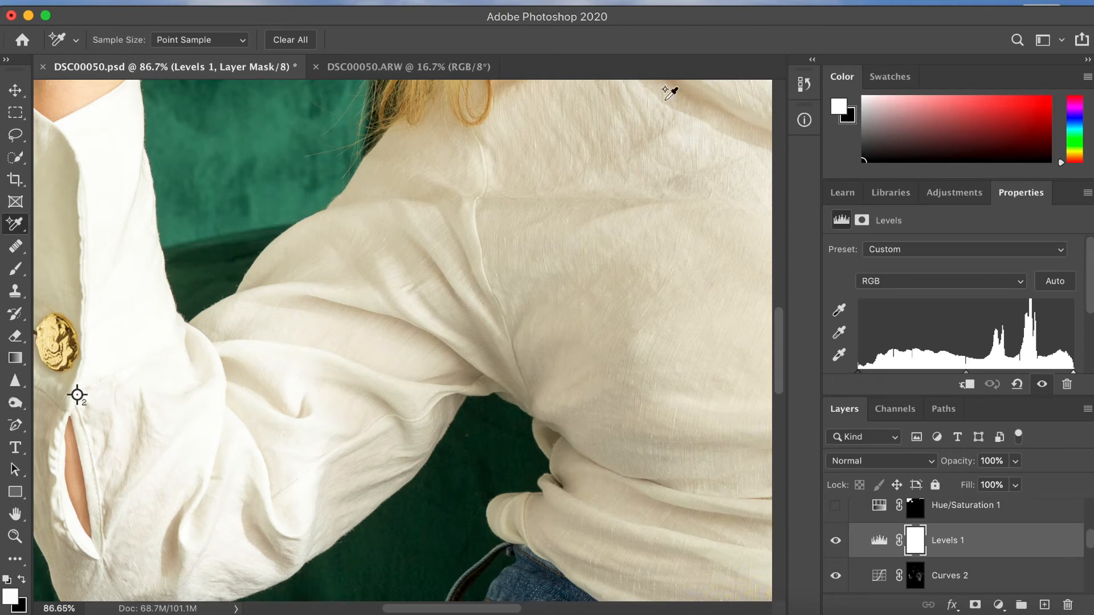
# - Choose the Levels white point eyedropper at colour sampler 2, and the black point eyedropper at colour sampler 1
pyautogui.scroll(-3, 587, 376)
pyautogui.hscroll(-1, 587, 378)
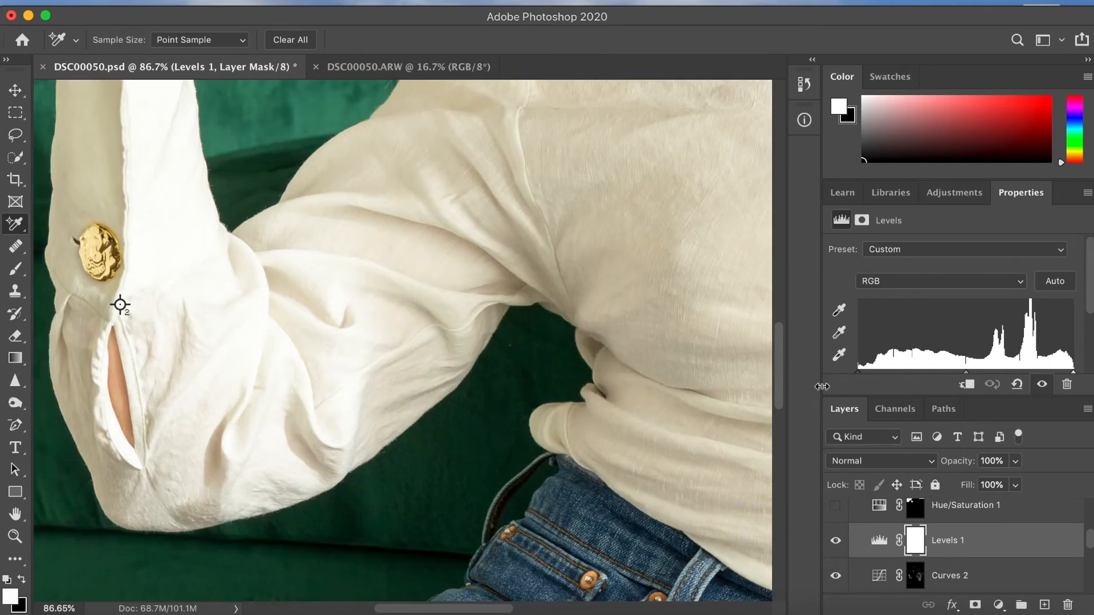
pyautogui.click(836, 364)
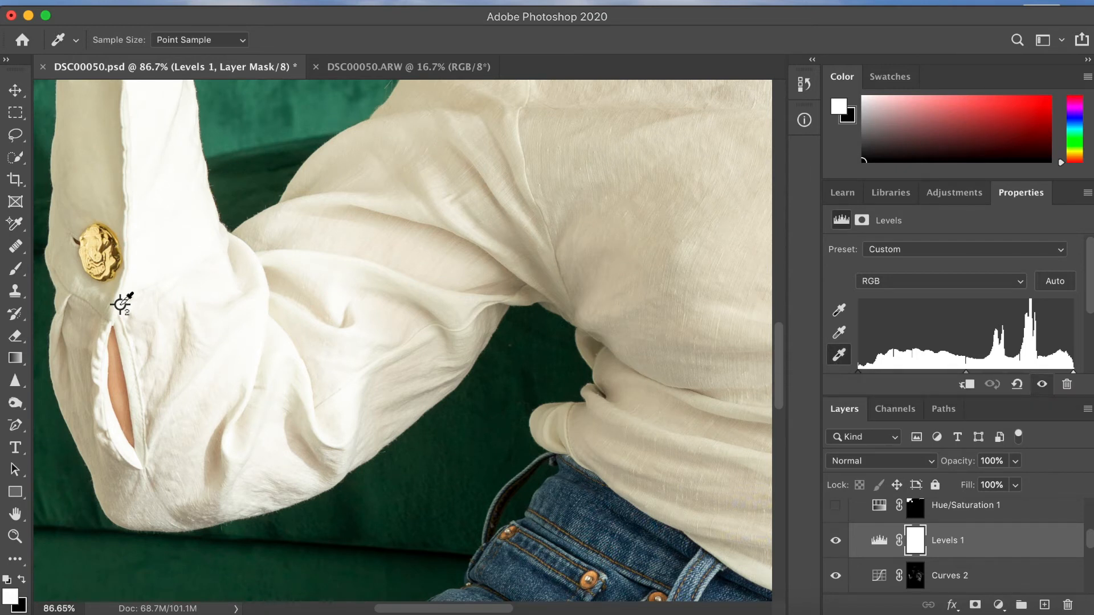
pyautogui.click(839, 309)
pyautogui.scroll(-15, 645, 391)
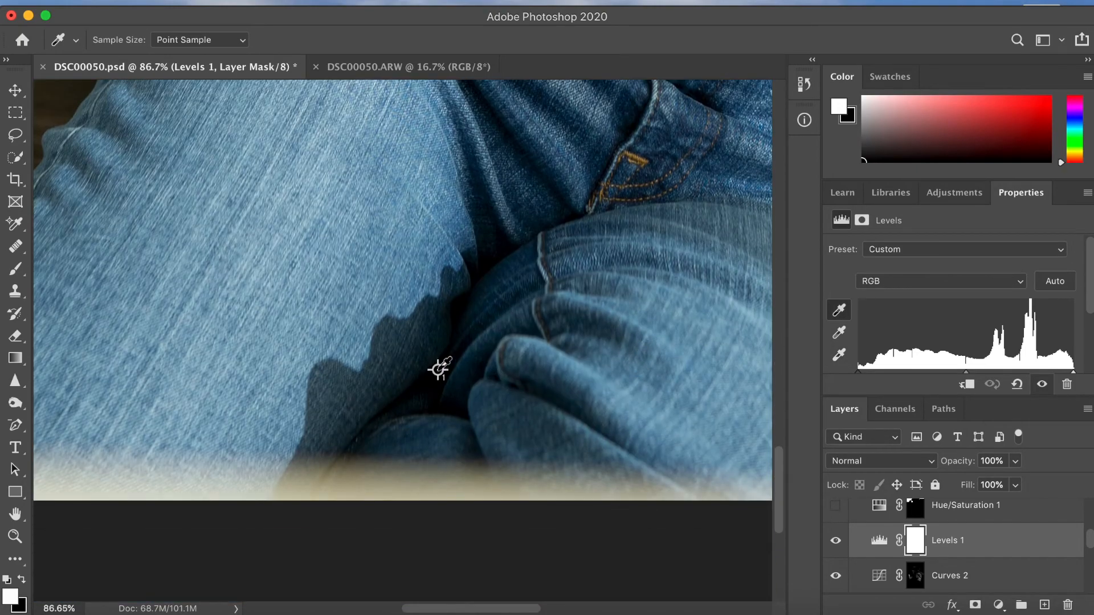
# - Compare the whole portrait with the Levels 1 layer hidden and shown
pyautogui.scroll(-6, 439, 369)
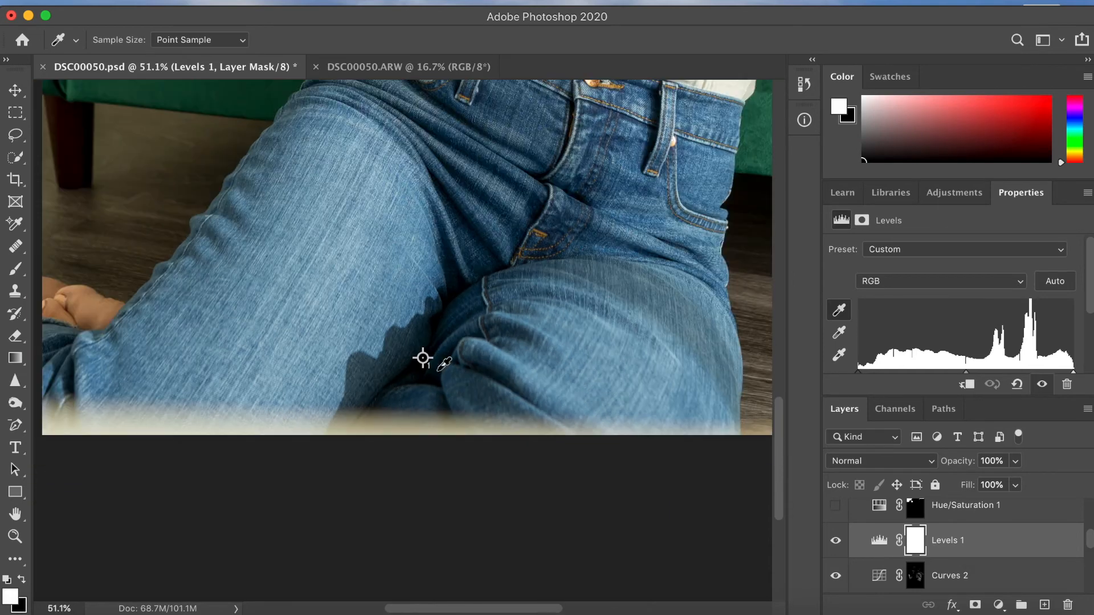
pyautogui.scroll(-3, 444, 364)
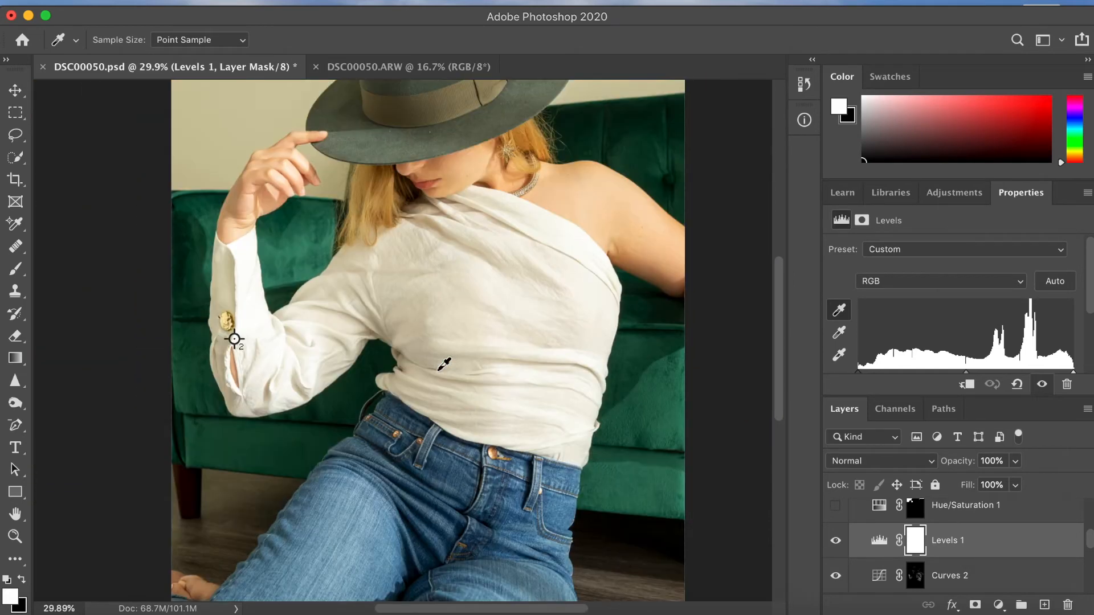
pyautogui.click(836, 541)
pyautogui.click(836, 541)
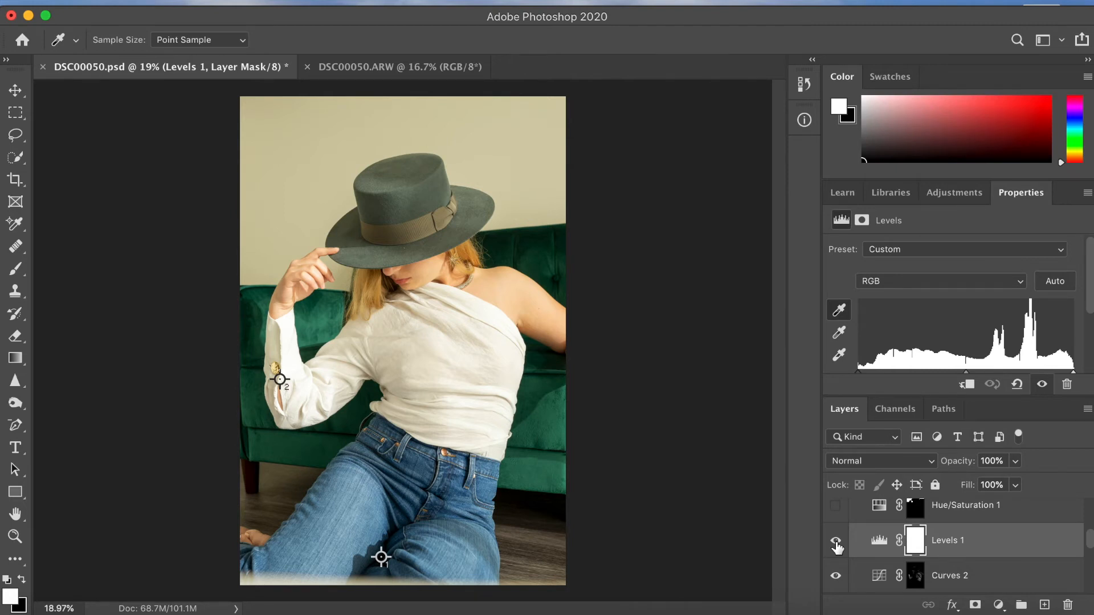
# - Turn on the Hue/Saturation 1 layer for the wall and open its settings
pyautogui.scroll(2, 997, 535)
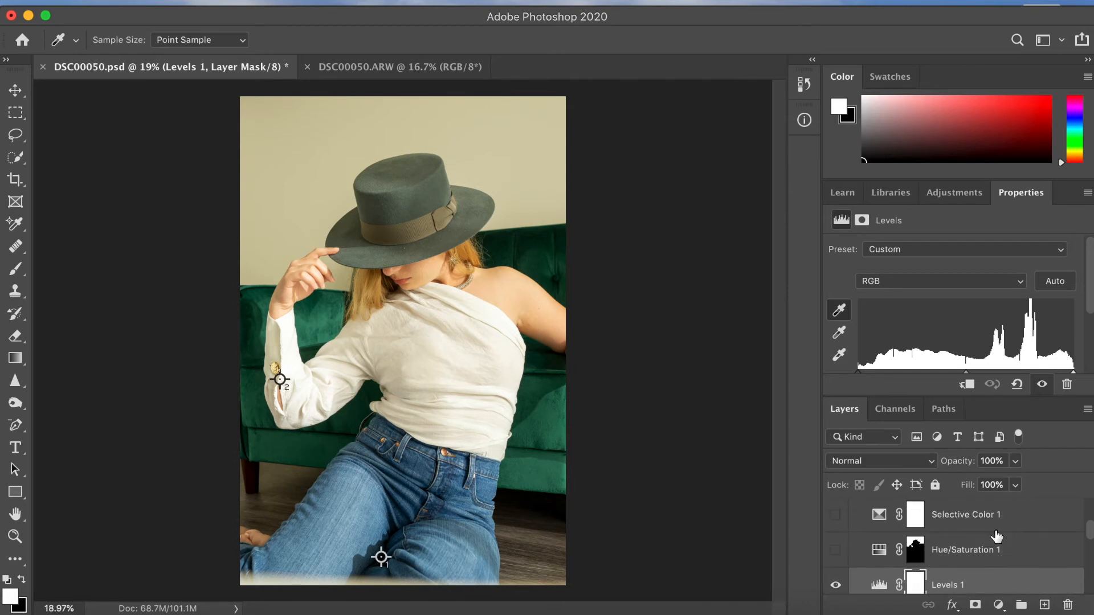
pyautogui.scroll(2, 997, 535)
pyautogui.scroll(-3, 997, 535)
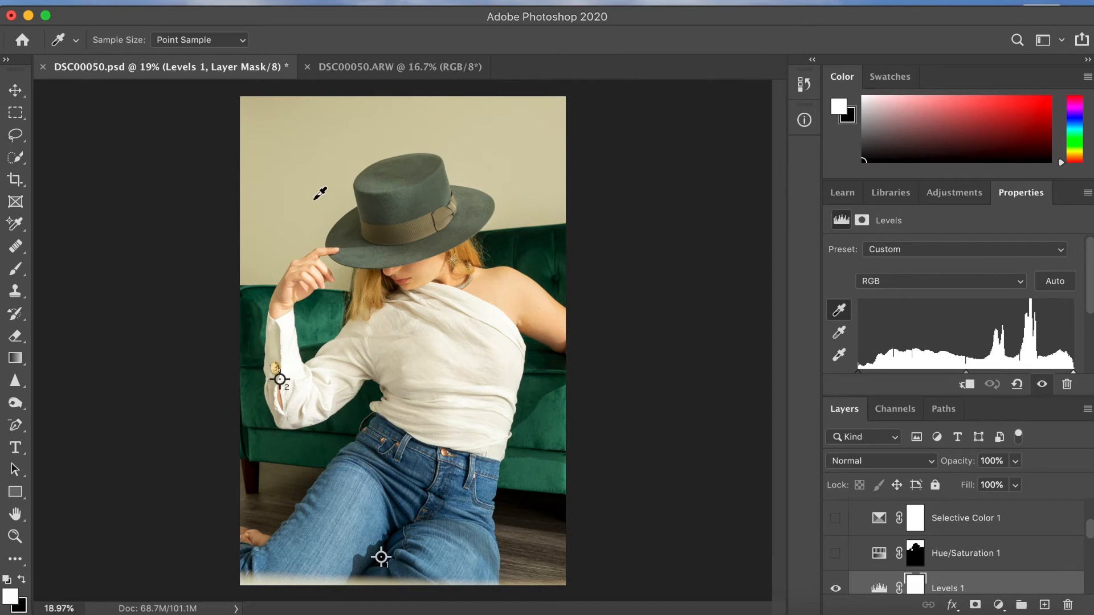
pyautogui.click(836, 555)
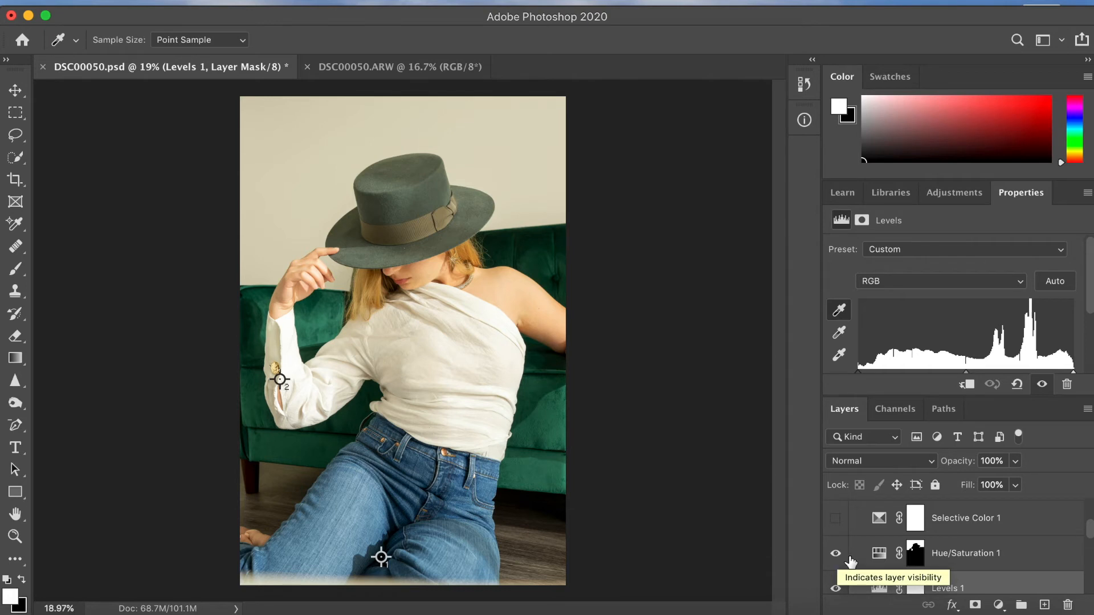
pyautogui.click(990, 558)
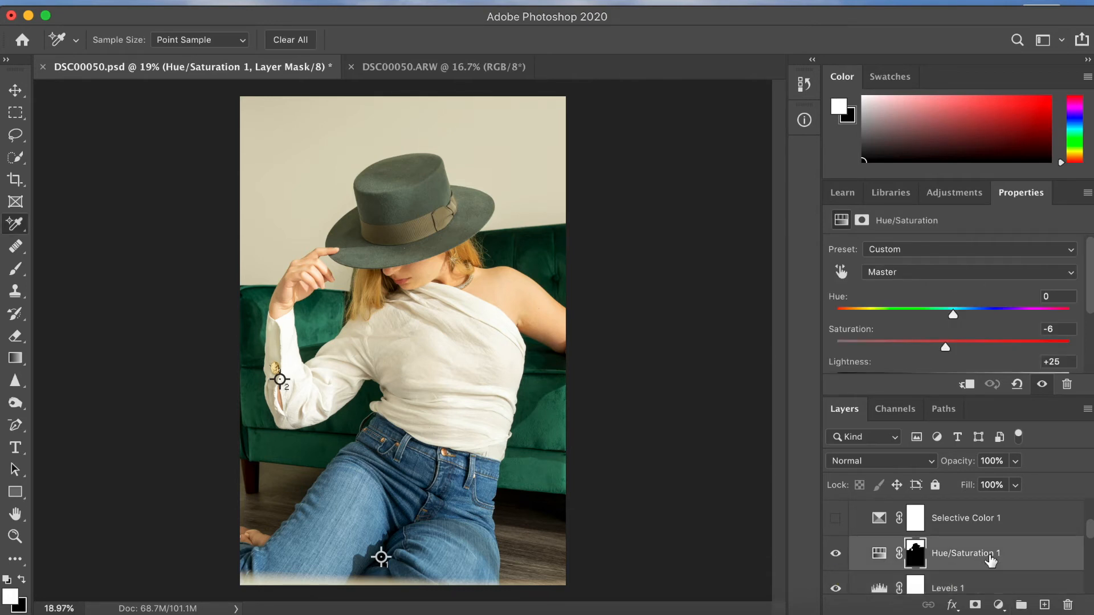
pyautogui.click(954, 200)
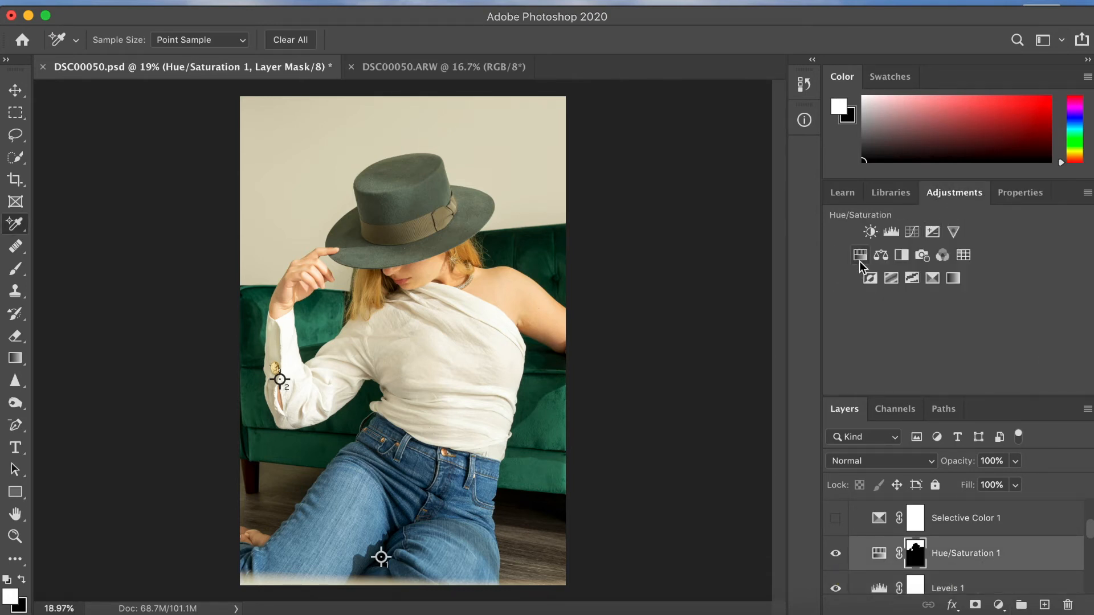
pyautogui.click(1024, 193)
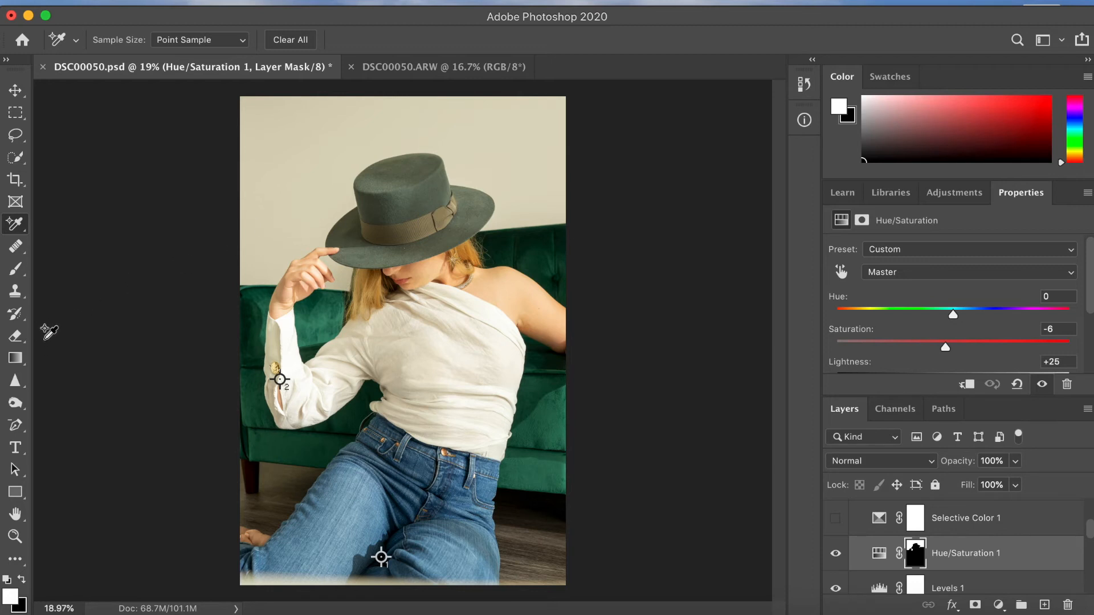
# - Choose the Brush tool and compare the mask edge around the raised hand with Hue/Saturation 1 hidden and shown
pyautogui.click(15, 269)
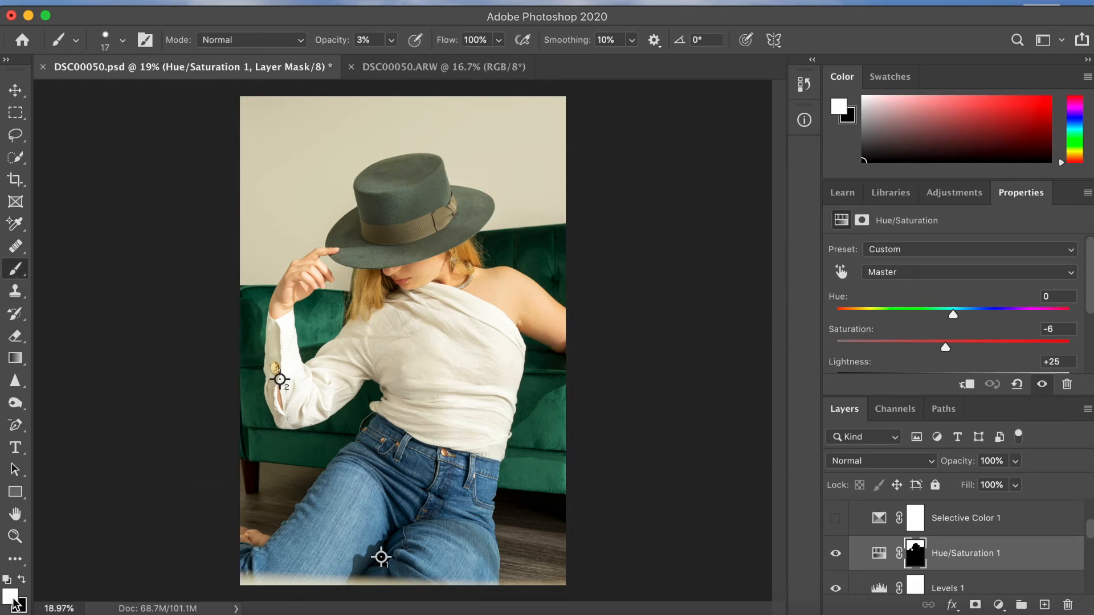
pyautogui.scroll(10, 283, 208)
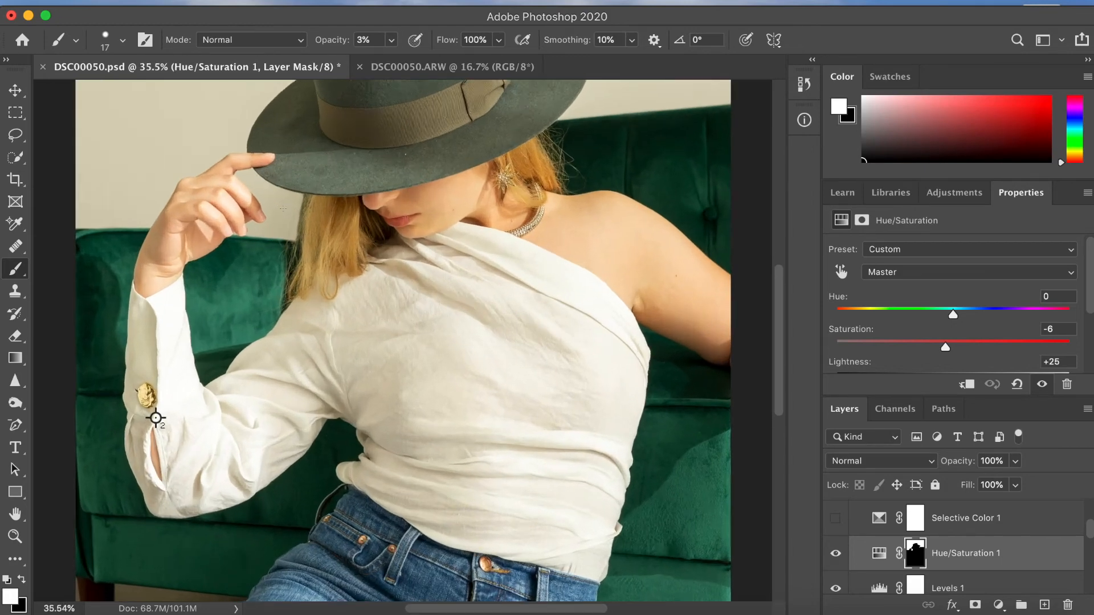
pyautogui.scroll(8, 283, 208)
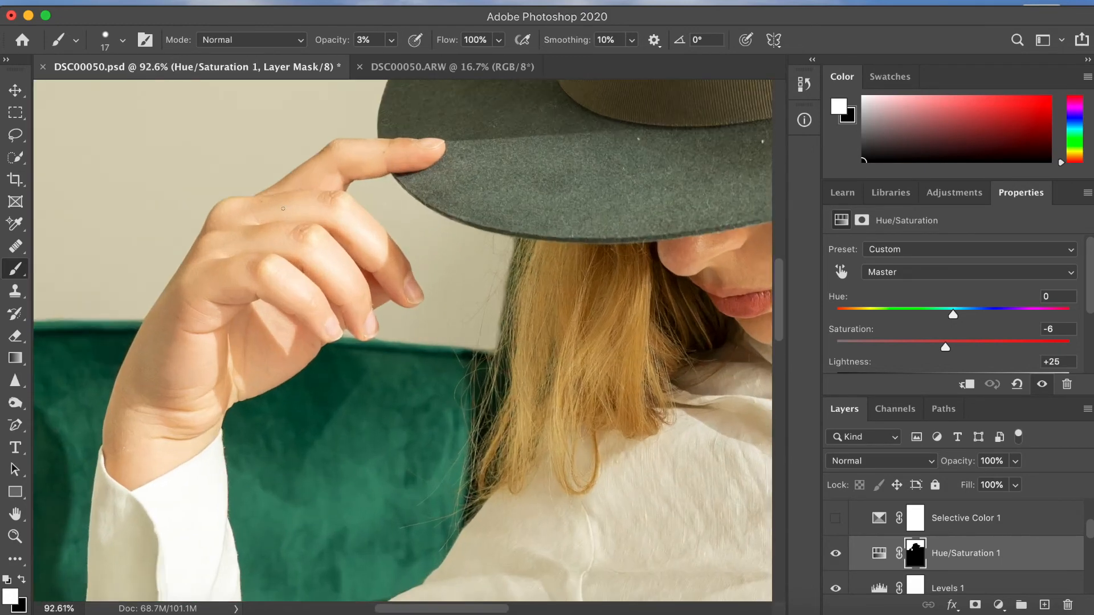
pyautogui.hscroll(-5, 283, 208)
pyautogui.scroll(4, 282, 209)
pyautogui.scroll(5, 283, 209)
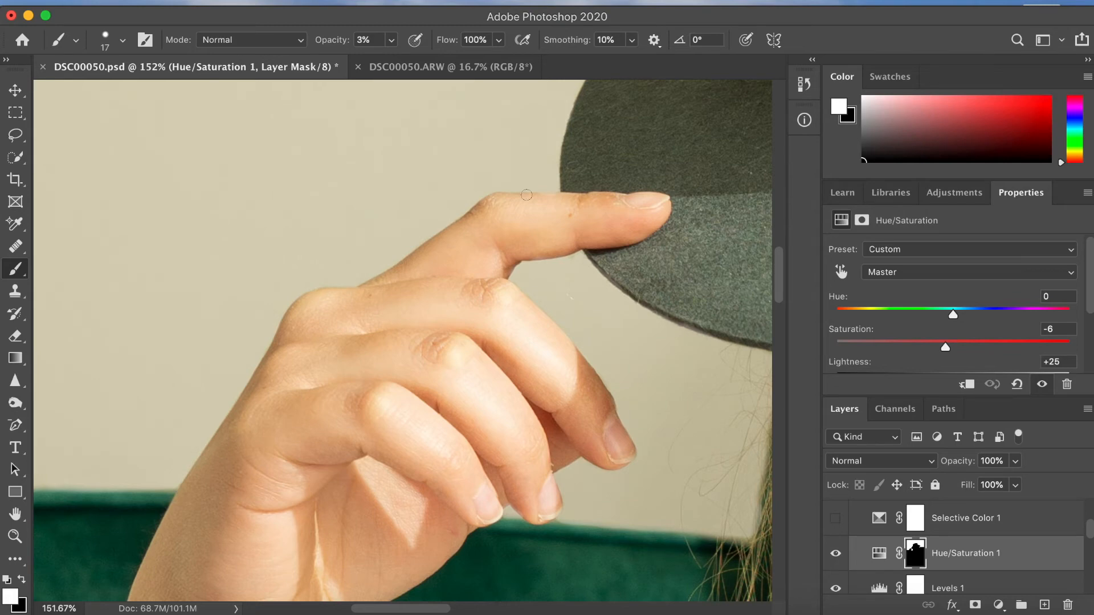
pyautogui.click(836, 554)
pyautogui.click(837, 556)
# - Try a saturation of -88 on the wall in Hue/Saturation 1, and undo the change
pyautogui.scroll(-1, 562, 470)
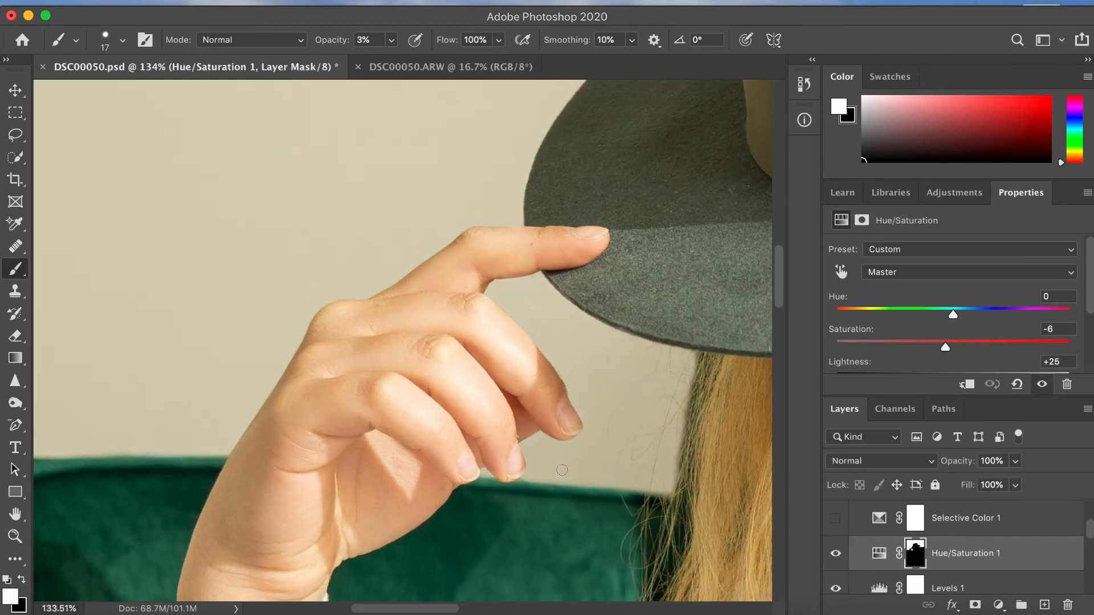
pyautogui.scroll(-10, 561, 470)
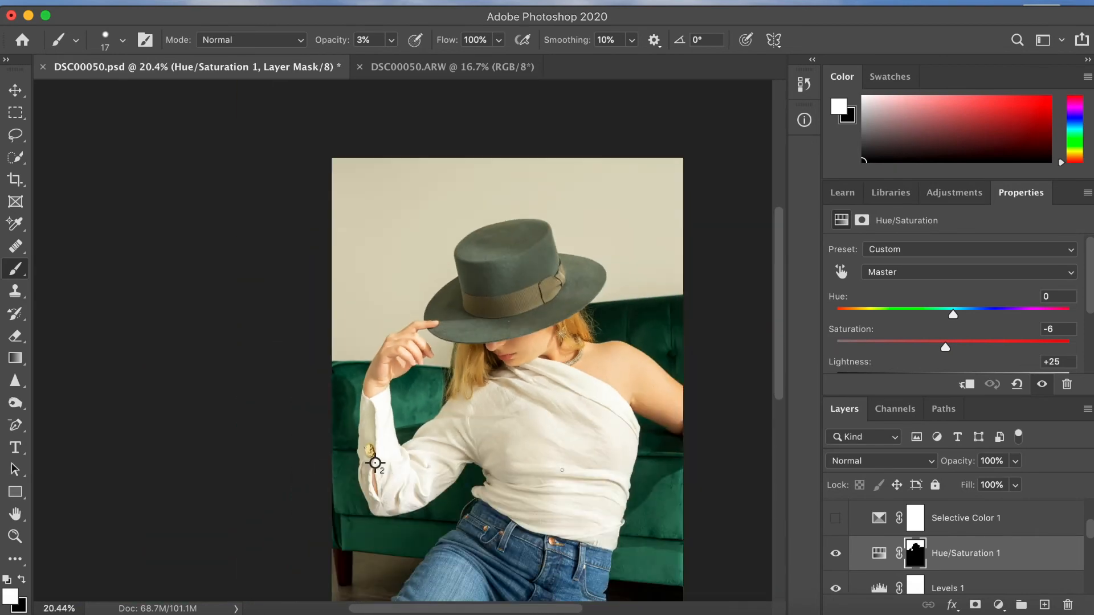
pyautogui.scroll(-2, 562, 470)
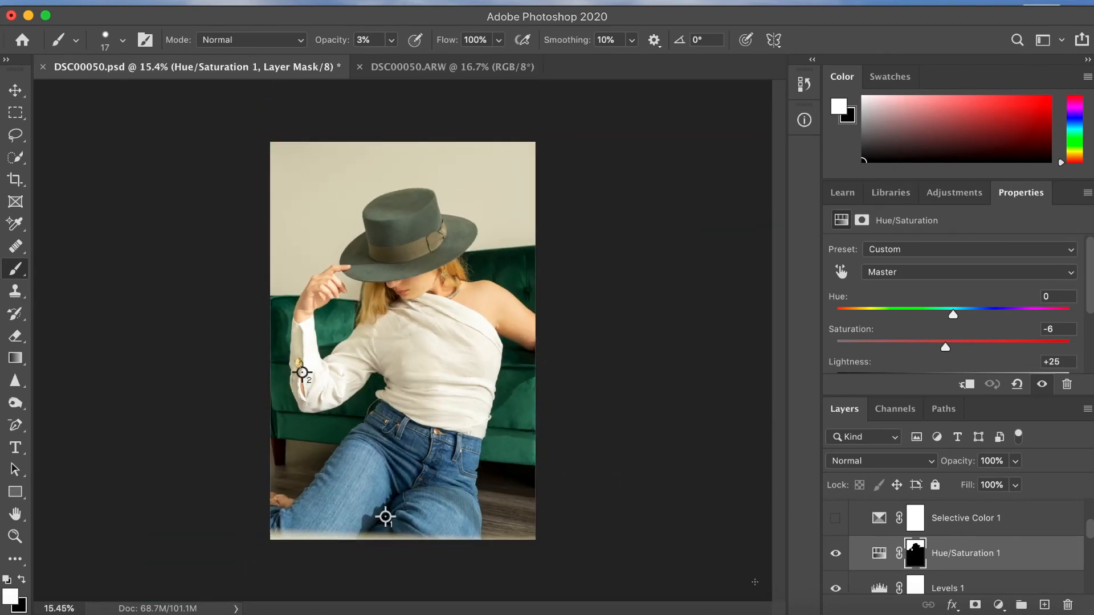
pyautogui.scroll(-2, 979, 332)
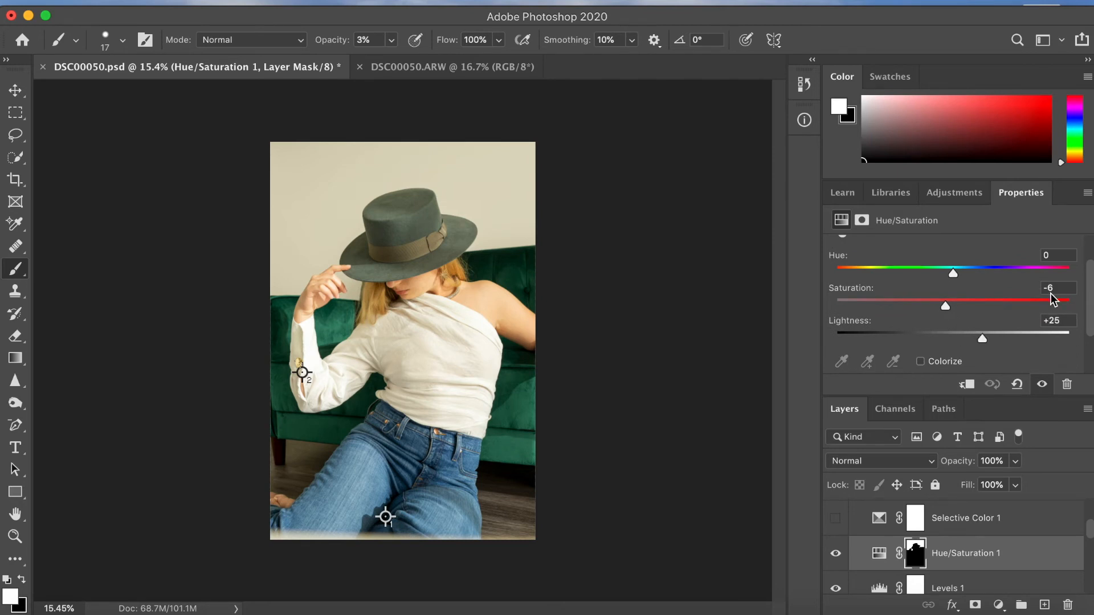
pyautogui.moveTo(948, 306); pyautogui.dragTo(856, 296)
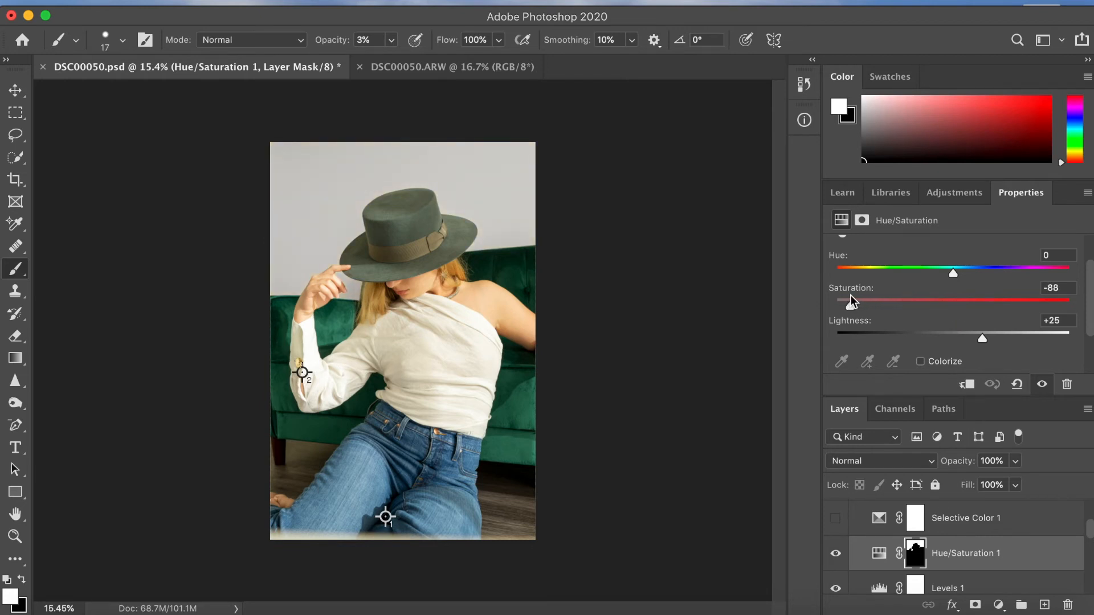
pyautogui.press('super+z')
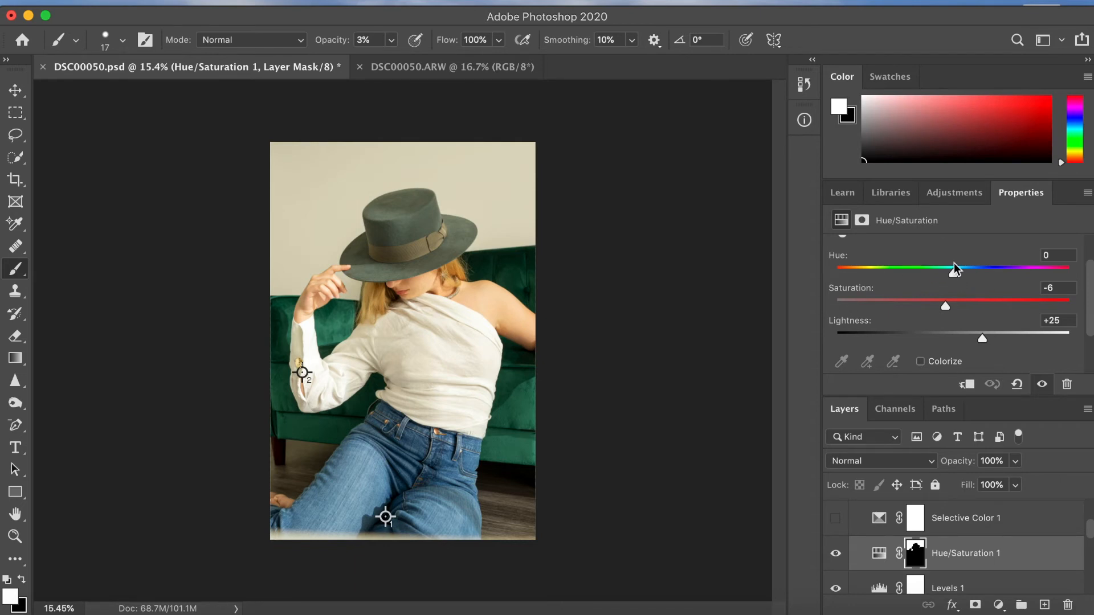
# - Try a hue of +180 and a lightness of -84 on the wall one at a time, undoing each change
pyautogui.moveTo(953, 276); pyautogui.dragTo(1093, 260)
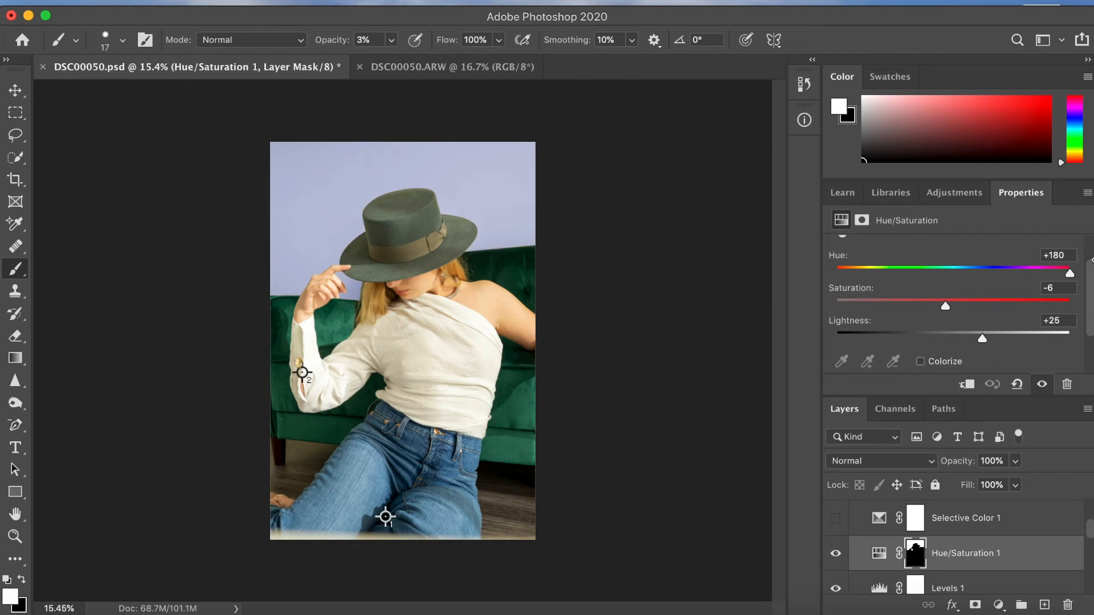
pyautogui.press('super+z')
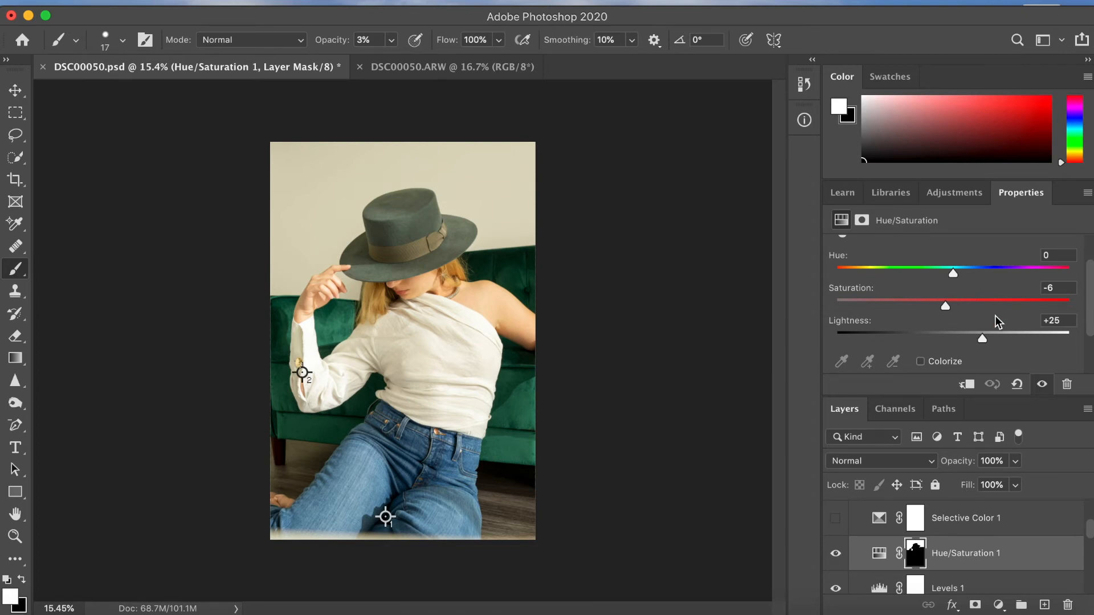
pyautogui.scroll(-1, 995, 315)
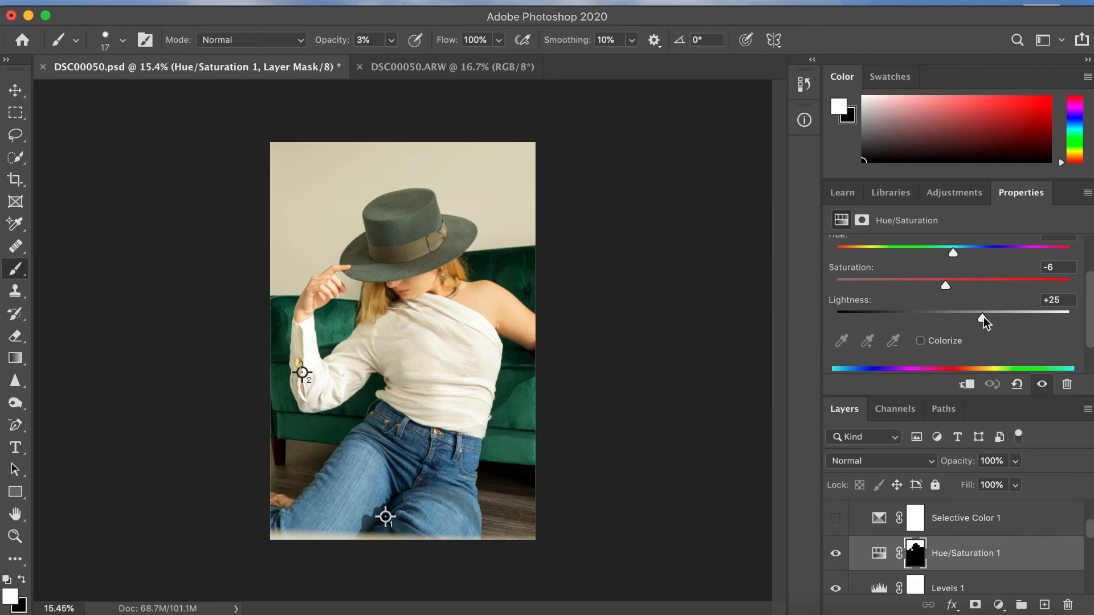
pyautogui.moveTo(983, 317); pyautogui.dragTo(856, 315)
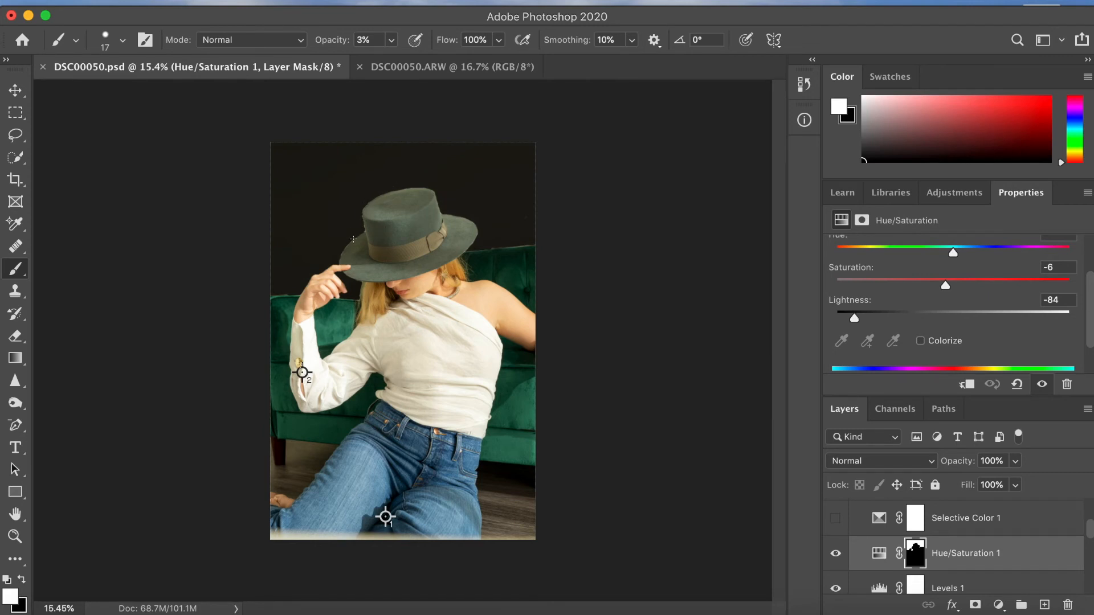
pyautogui.press('super+z')
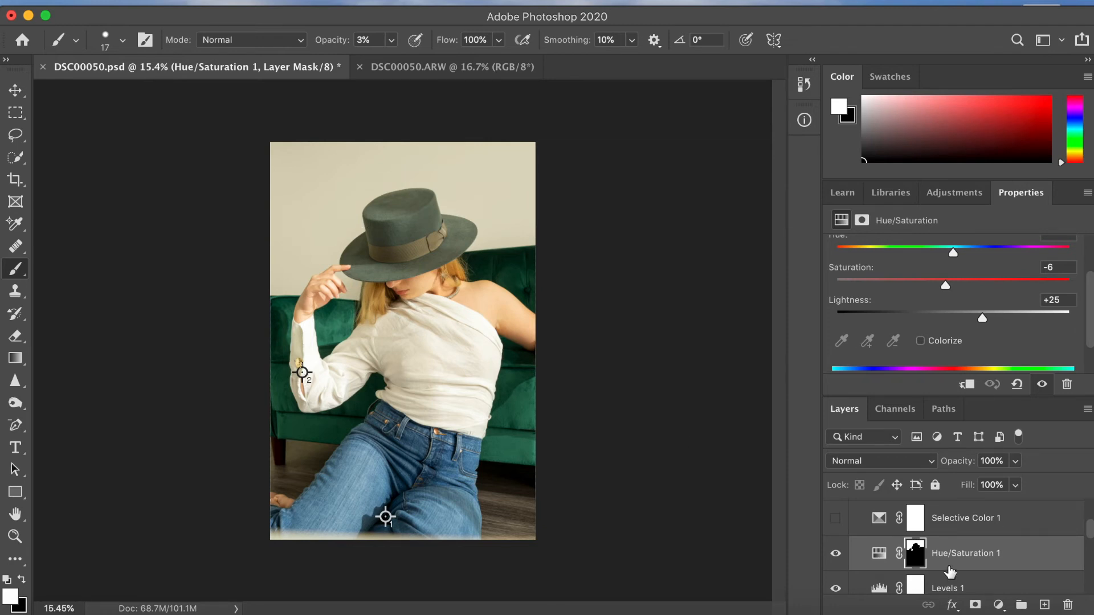
# - Turn on the Selective Color 1 layer and open its settings
pyautogui.click(836, 518)
pyautogui.click(999, 523)
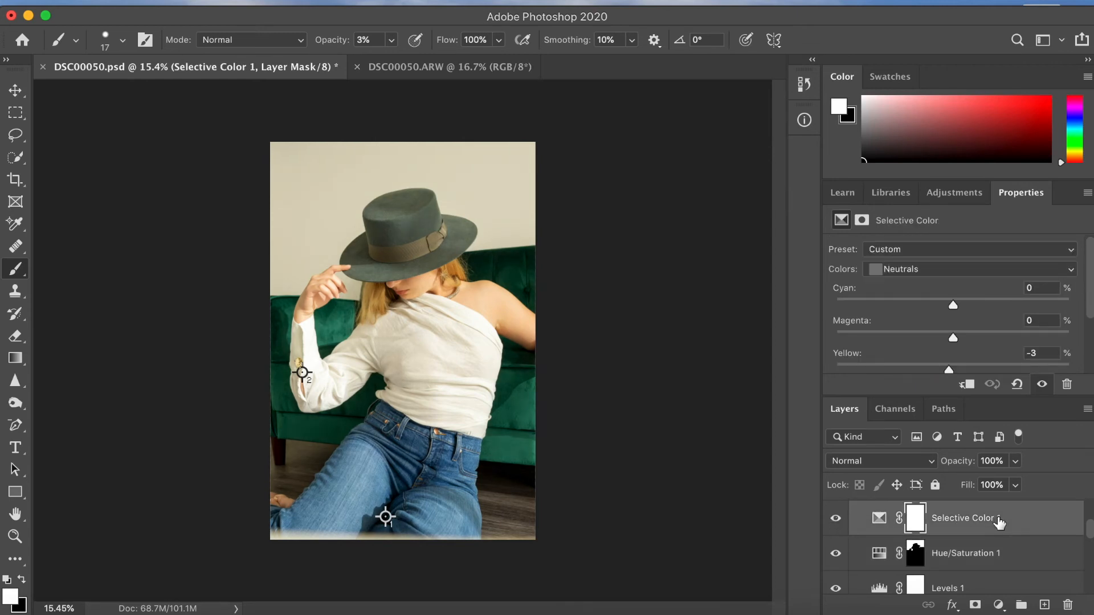
# - Locate the Selective Color adjustment type, and review the colour ranges and Neutrals sliders of Selective Color 1
pyautogui.click(957, 193)
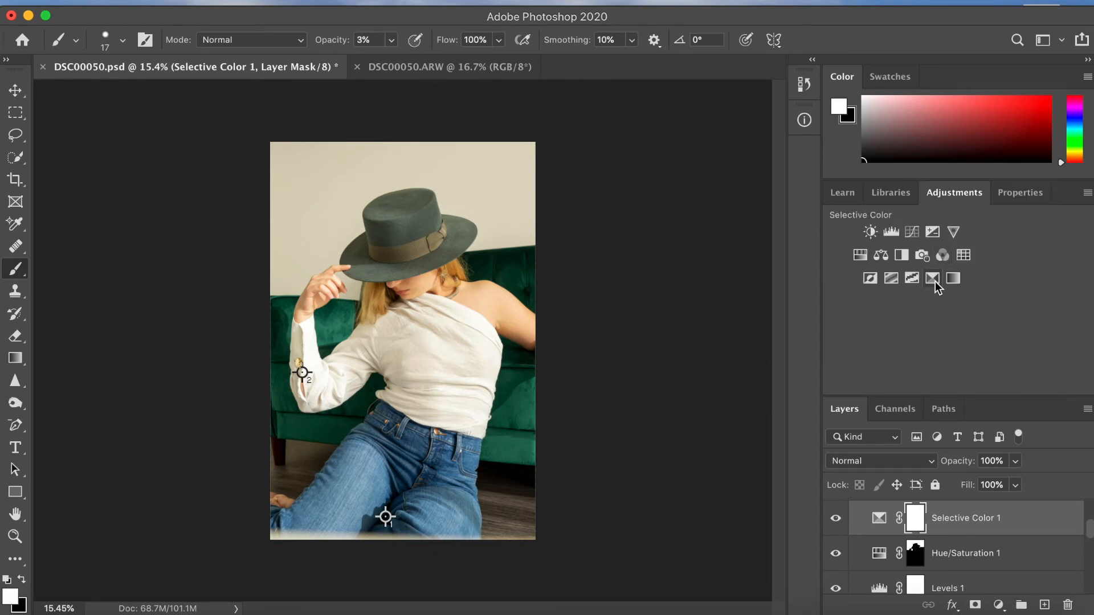
pyautogui.click(1020, 194)
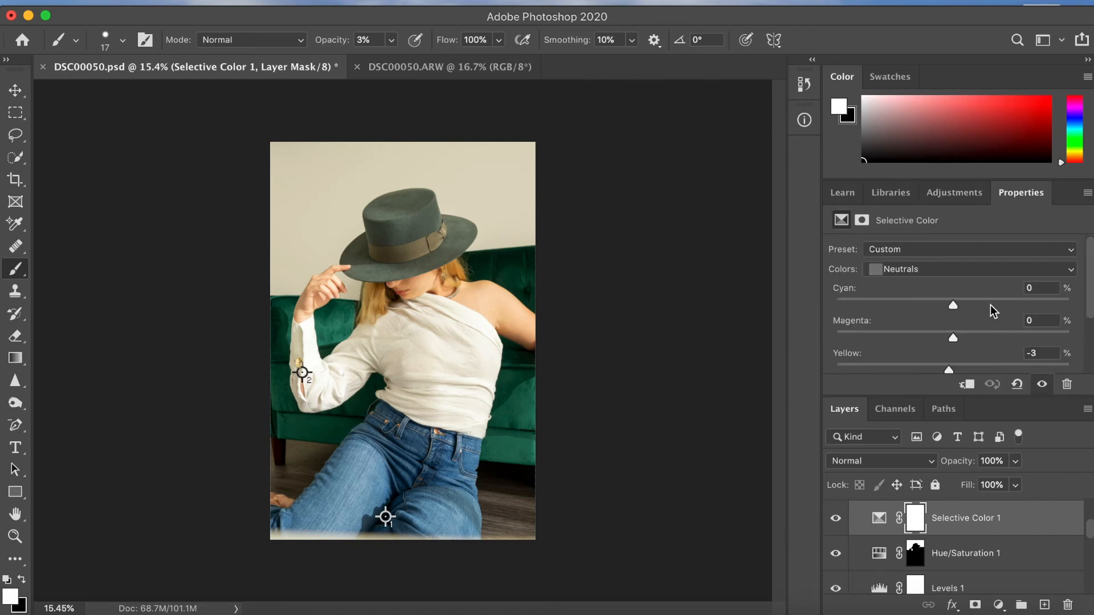
pyautogui.scroll(-1, 991, 306)
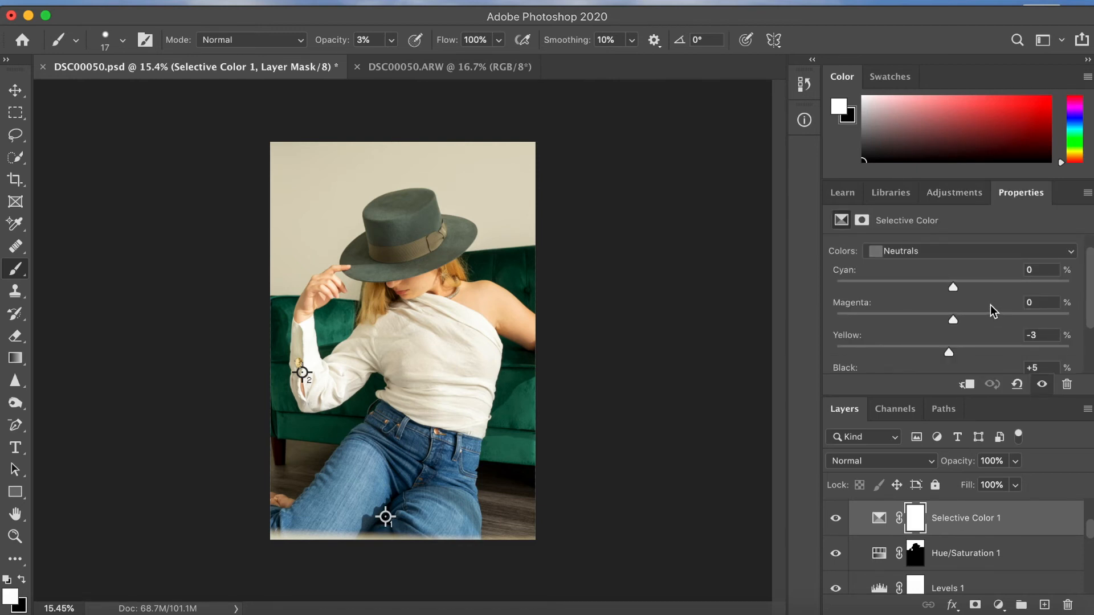
pyautogui.click(990, 251)
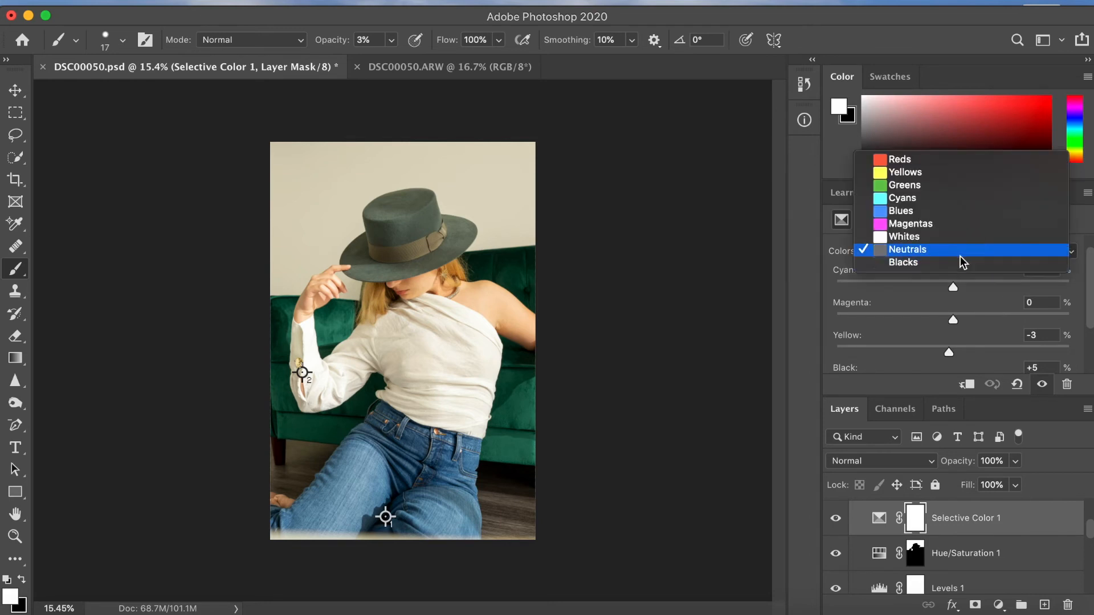
pyautogui.click(824, 289)
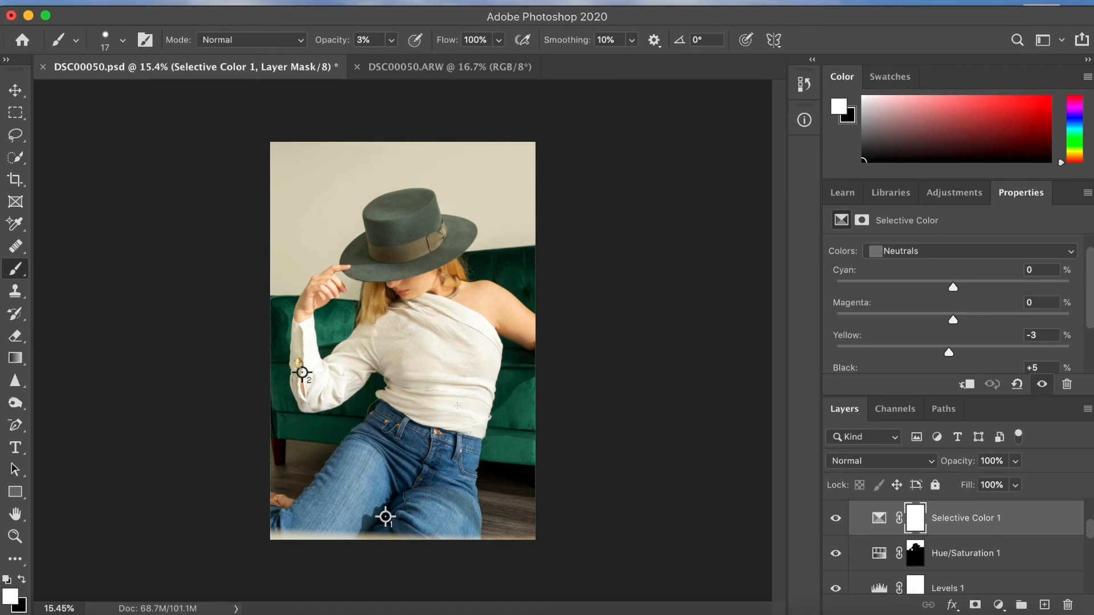
pyautogui.scroll(-1, 950, 304)
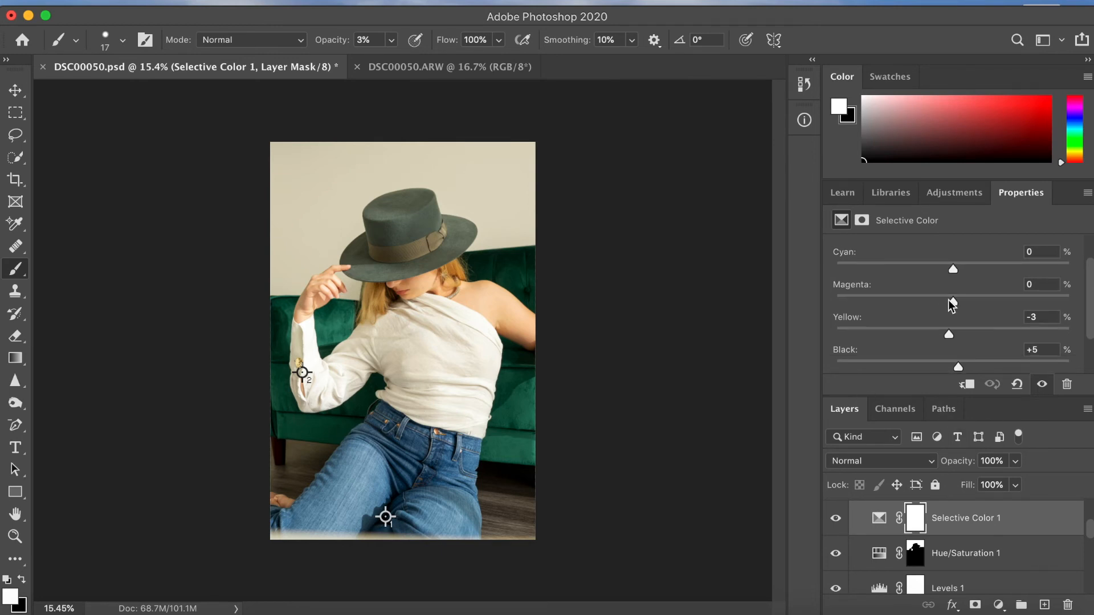
pyautogui.scroll(-2, 952, 307)
pyautogui.scroll(3, 951, 306)
pyautogui.scroll(-3, 950, 306)
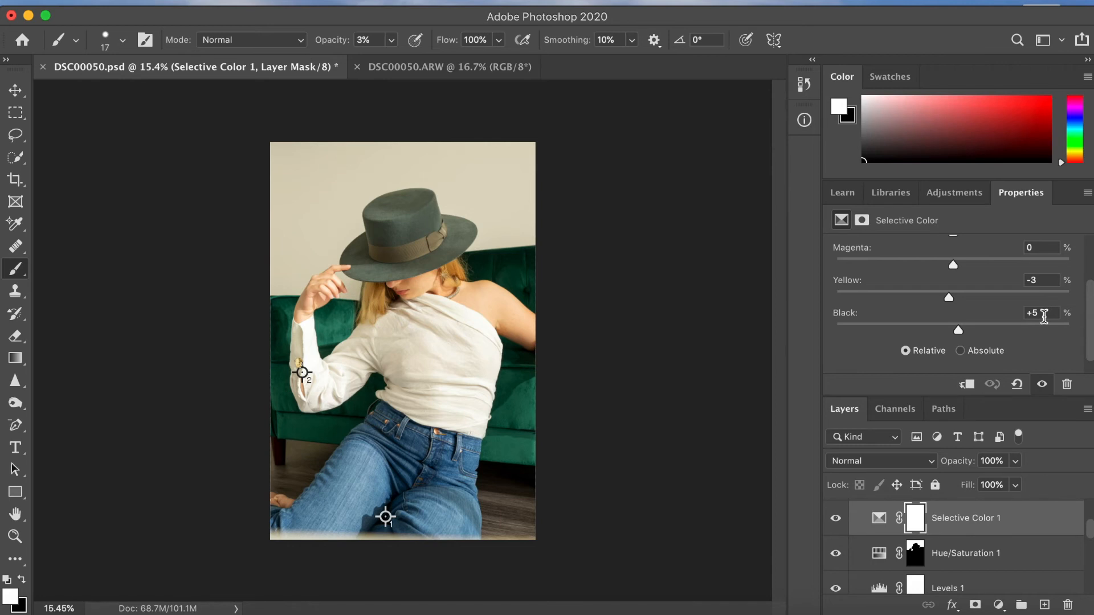
# - Choose the Rectangular Marquee tool and try small black and yellow changes to the Neutrals in Selective Color 1, leaving yellow at -3
pyautogui.press('m')
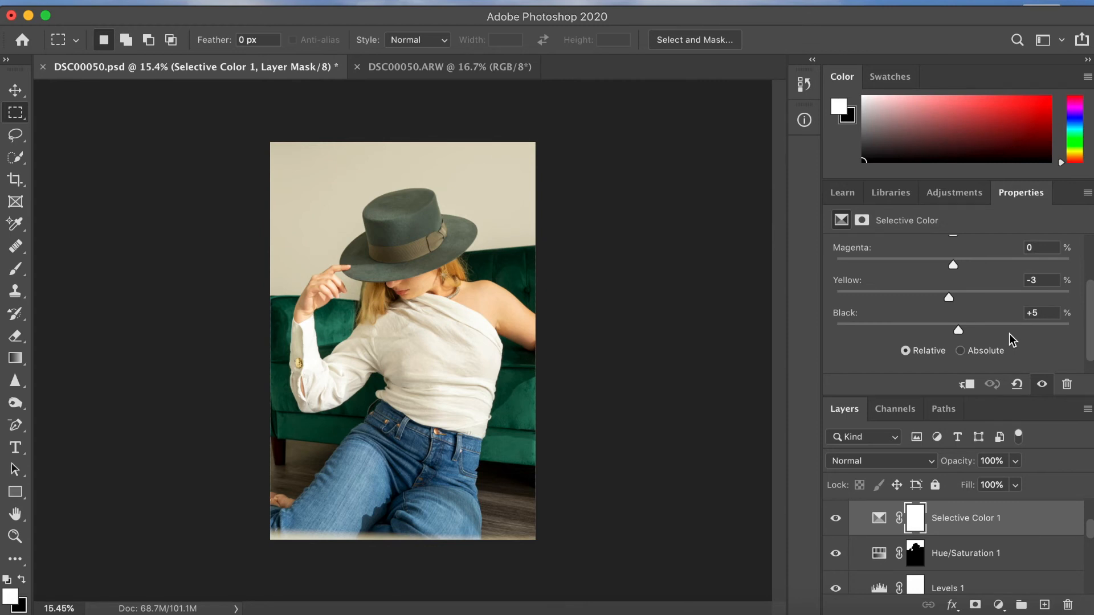
pyautogui.moveTo(960, 333); pyautogui.dragTo(956, 333)
pyautogui.moveTo(950, 303); pyautogui.dragTo(945, 298)
pyautogui.moveTo(946, 302); pyautogui.dragTo(949, 302)
pyautogui.scroll(3, 1013, 295)
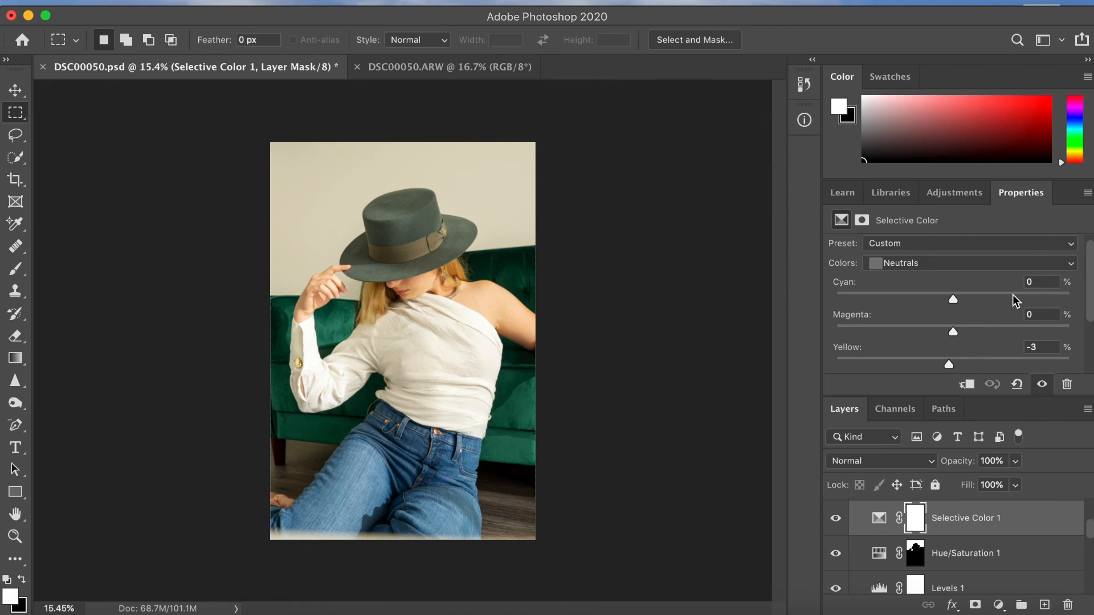
# - Switch Selective Color 1 to the Blacks, try a slight increase of black, and undo the change
pyautogui.click(997, 265)
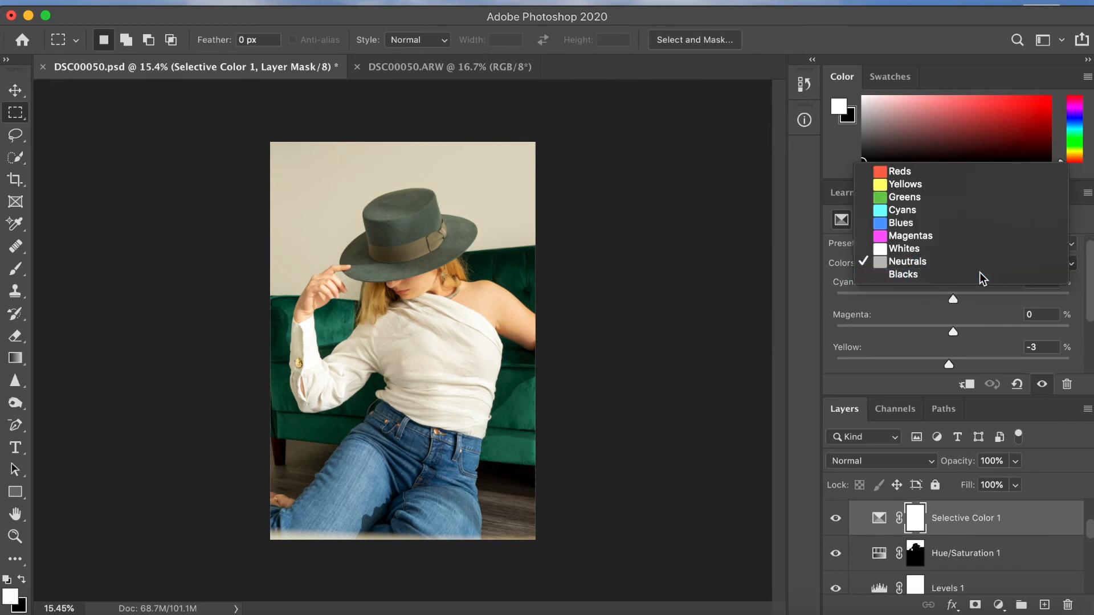
pyautogui.click(982, 274)
pyautogui.scroll(-2, 984, 345)
pyautogui.scroll(2, 984, 349)
pyautogui.scroll(-1, 984, 348)
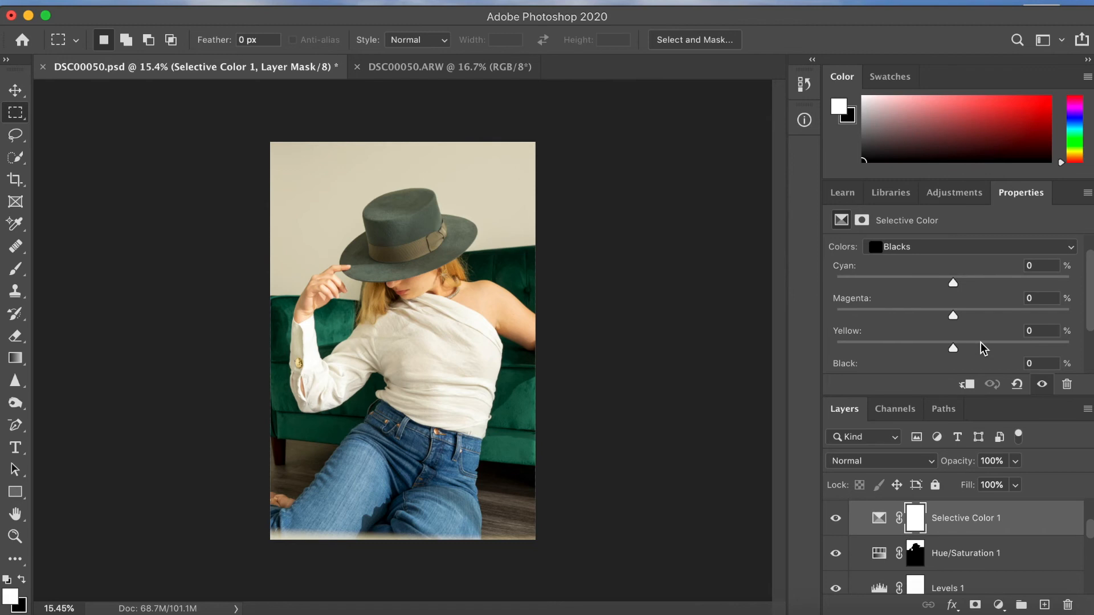
pyautogui.scroll(-1, 984, 348)
pyautogui.moveTo(953, 357)
pyautogui.mouseDown()
pyautogui.moveTo(969, 357)
pyautogui.moveTo(942, 357)
pyautogui.moveTo(958, 359)
pyautogui.mouseUp()
pyautogui.press('super+z')
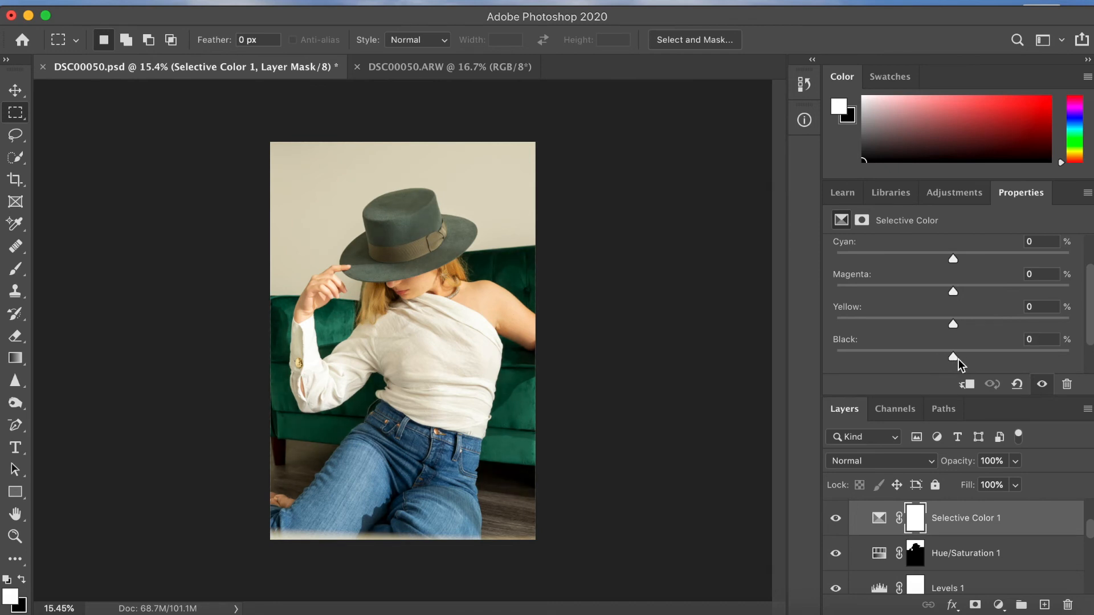
# - Switch Selective Color 1 to the Whites, try a slight increase of yellow, and undo the change
pyautogui.scroll(2, 959, 360)
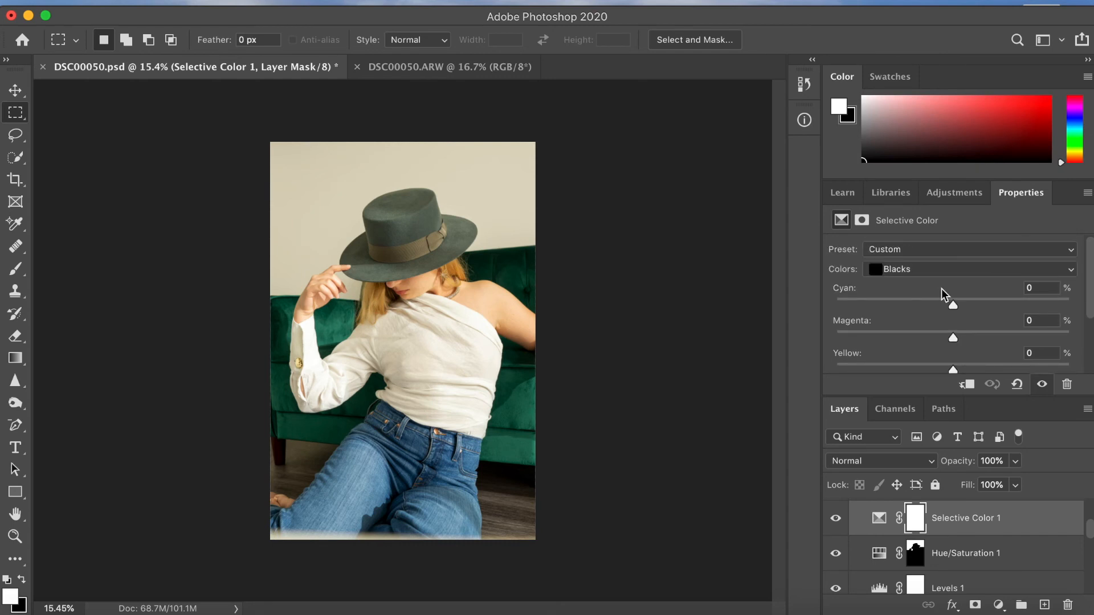
pyautogui.click(935, 272)
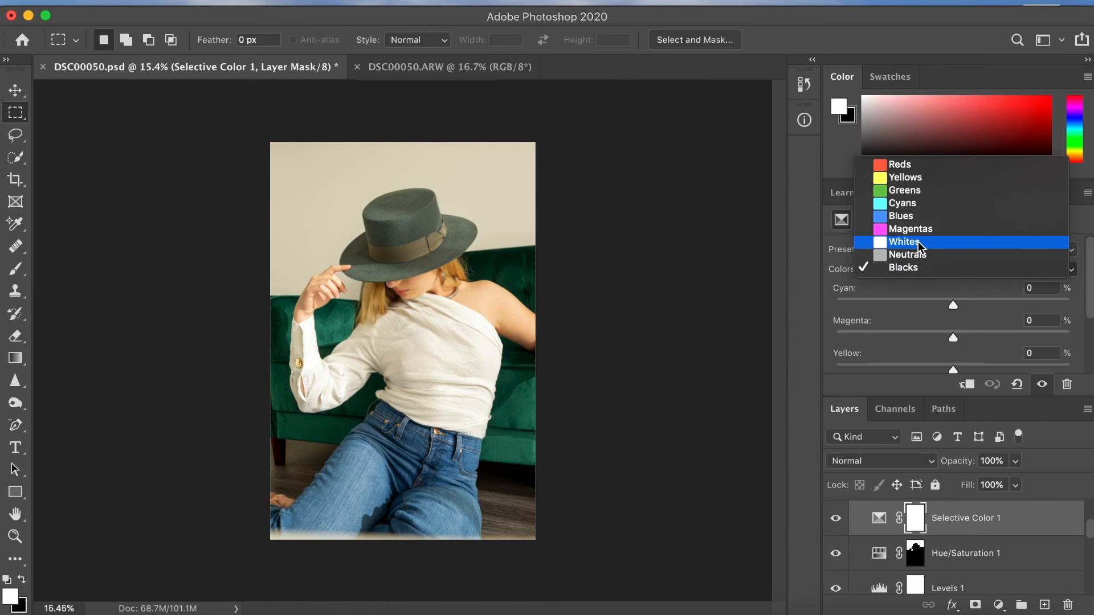
pyautogui.click(920, 244)
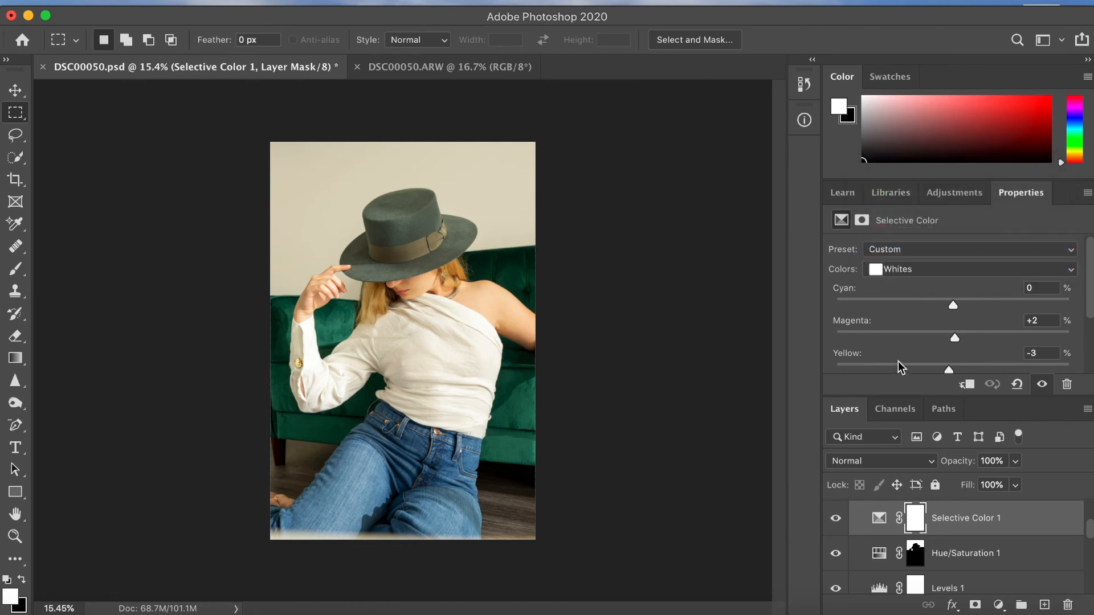
pyautogui.scroll(-3, 898, 361)
pyautogui.scroll(1, 899, 362)
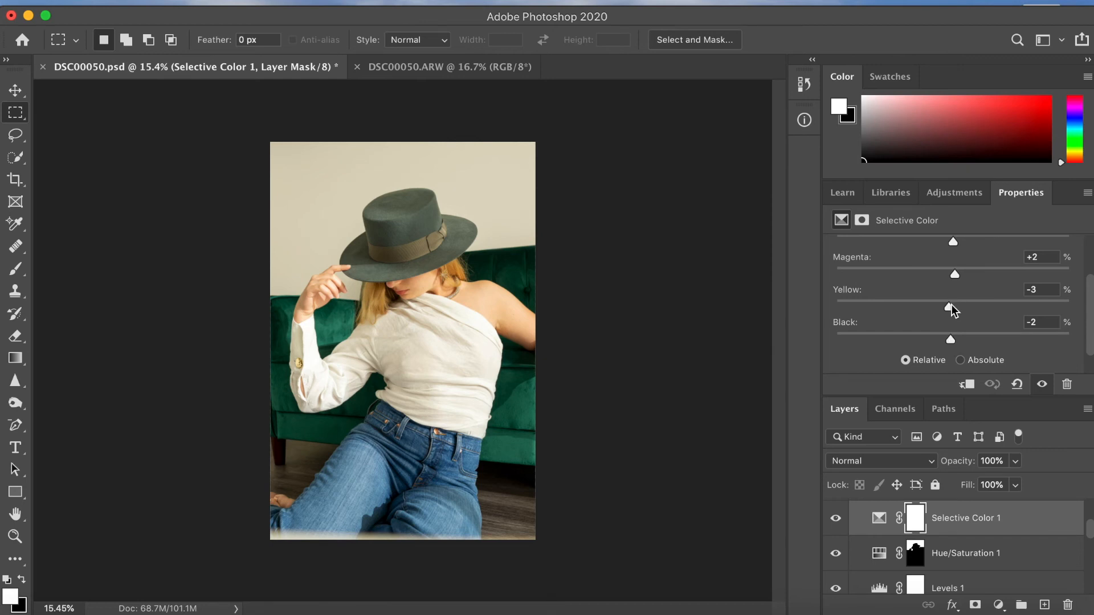
pyautogui.moveTo(950, 306)
pyautogui.mouseDown()
pyautogui.moveTo(980, 310)
pyautogui.moveTo(952, 309)
pyautogui.mouseUp()
pyautogui.press('super+z')
# - Try a slight magenta change in the Whites of Selective Color 1 and return it to +2
pyautogui.scroll(2, 953, 310)
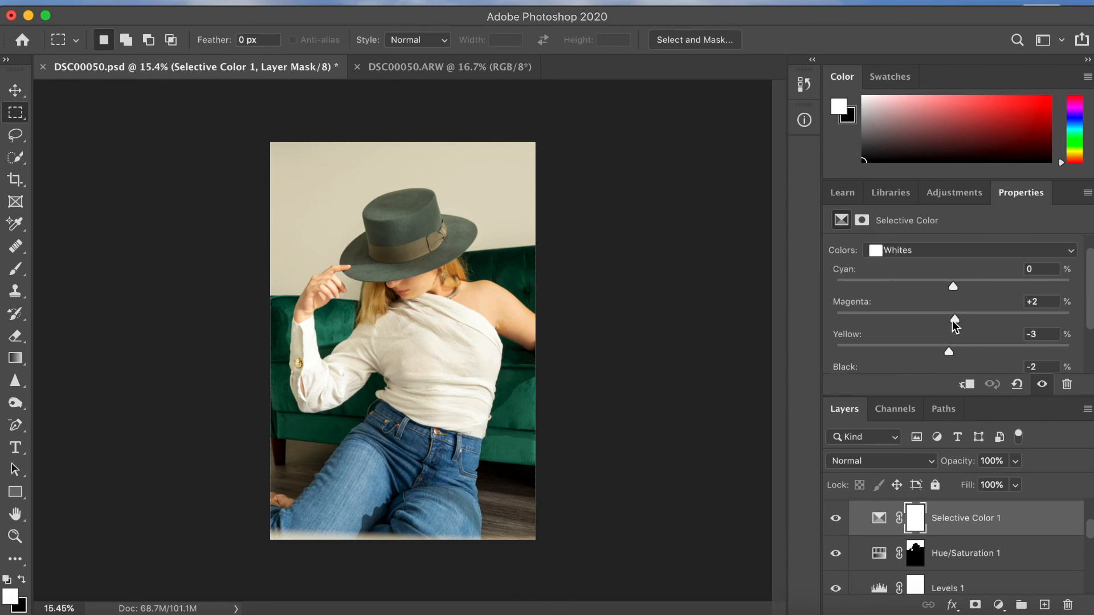
pyautogui.click(953, 319)
pyautogui.moveTo(954, 320); pyautogui.dragTo(955, 321)
pyautogui.scroll(1, 954, 319)
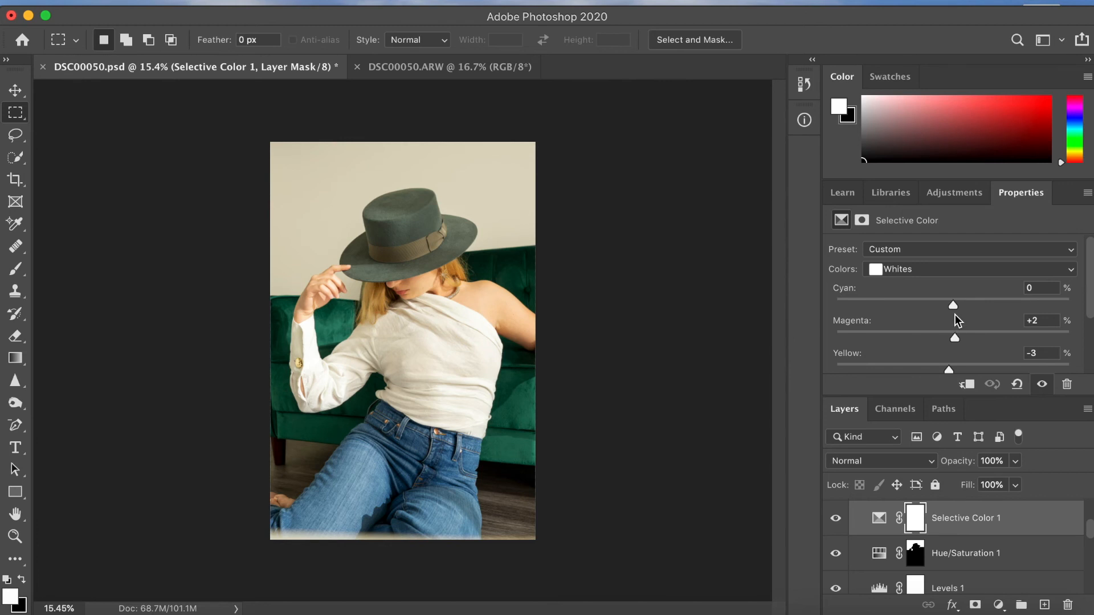
# - Compare the portrait with the Selective Color 1 layer hidden and shown
pyautogui.click(836, 519)
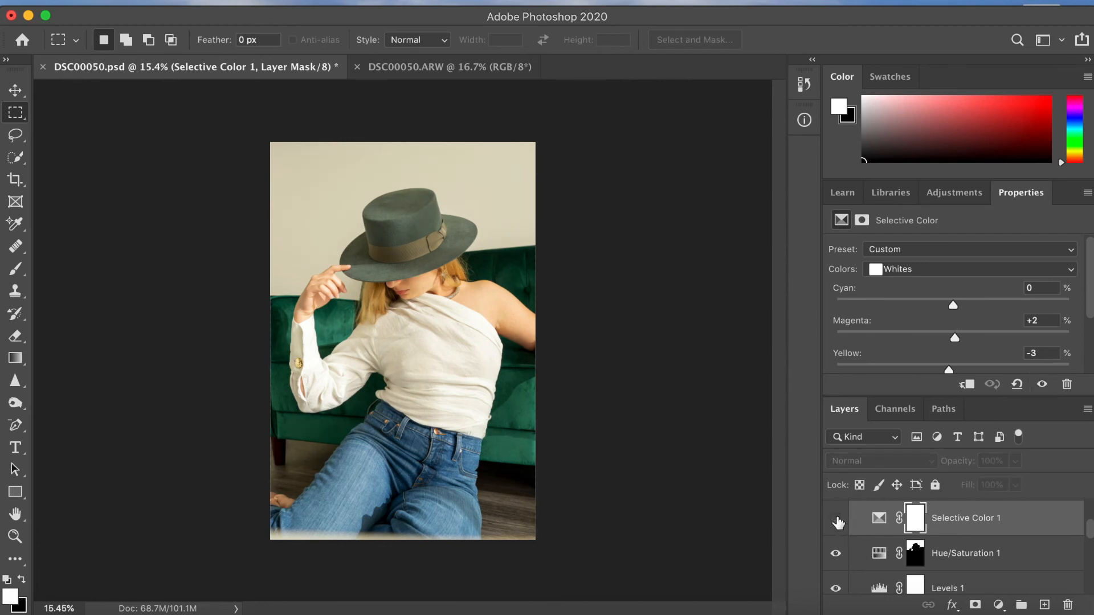
pyautogui.click(837, 520)
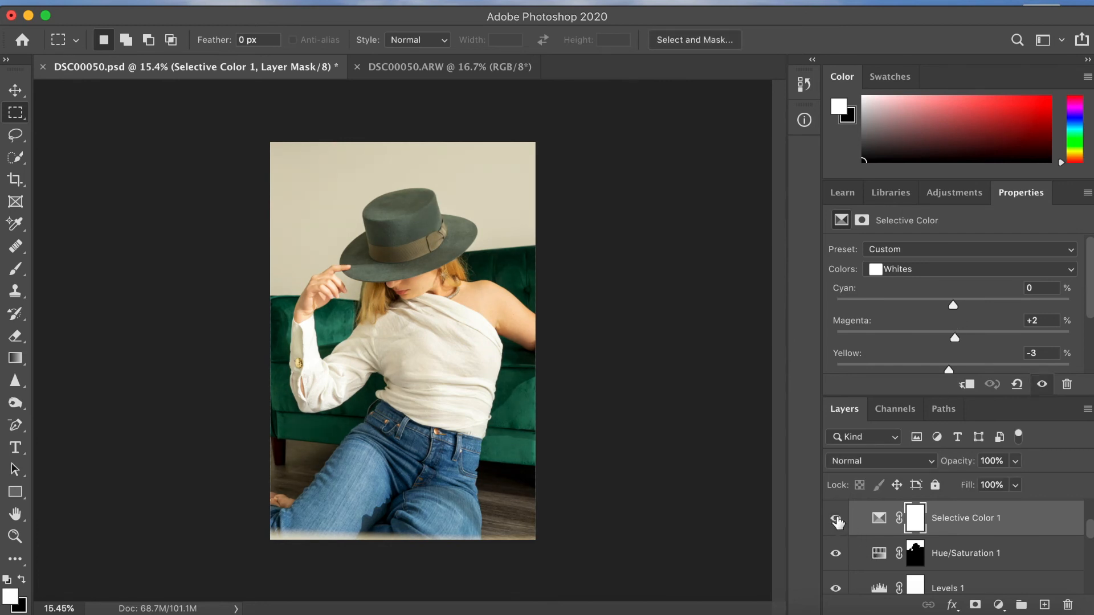
pyautogui.click(837, 520)
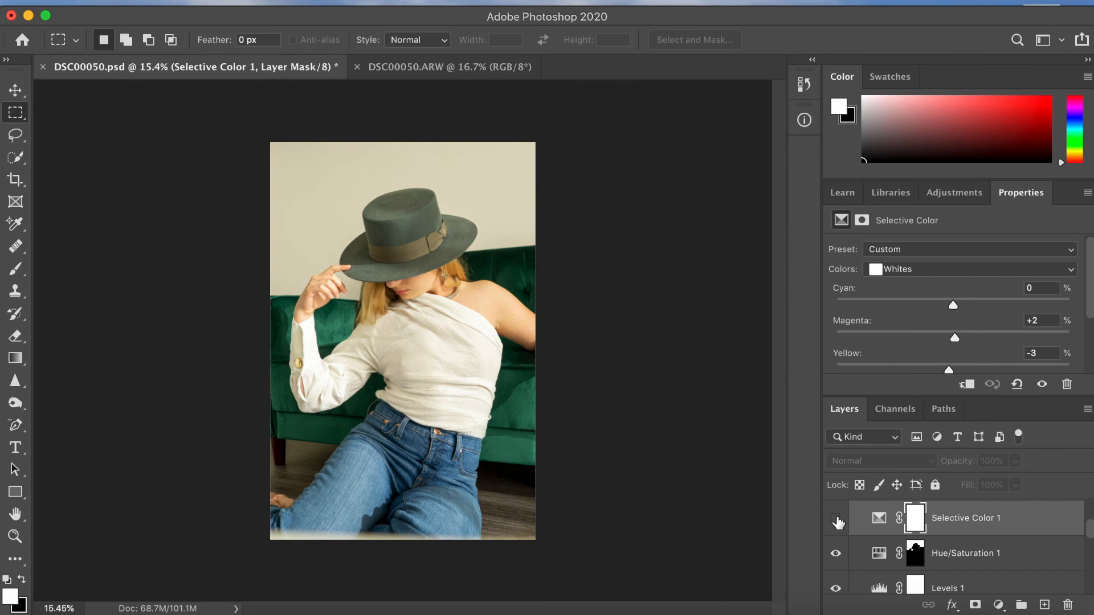
pyautogui.click(837, 520)
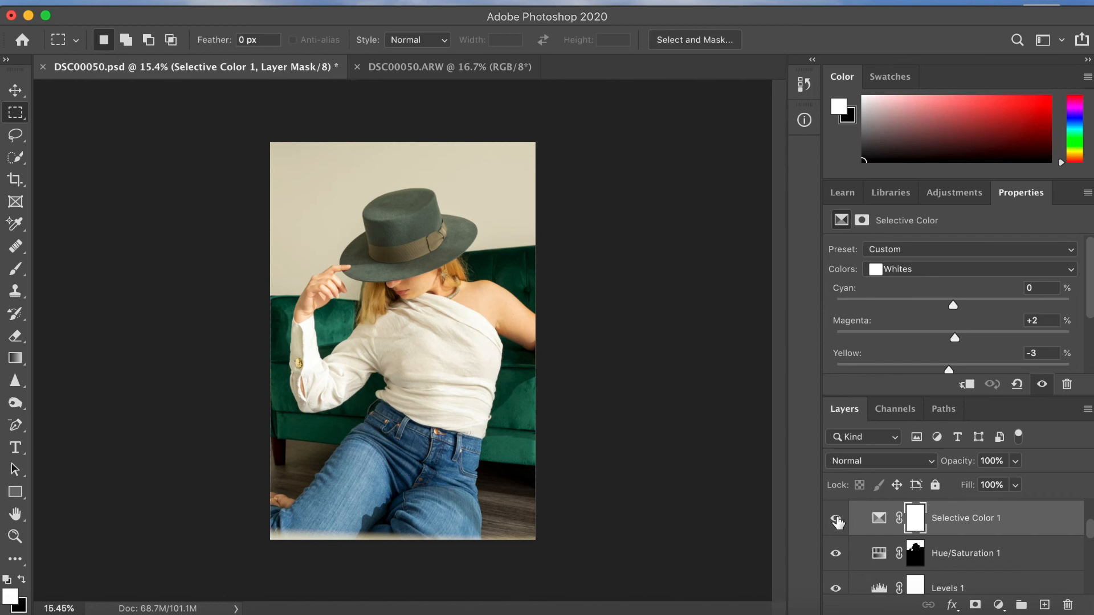
# - Look over the other colour ranges available for Selective Color 1, and recheck the image with the layer hidden and shown
pyautogui.click(920, 268)
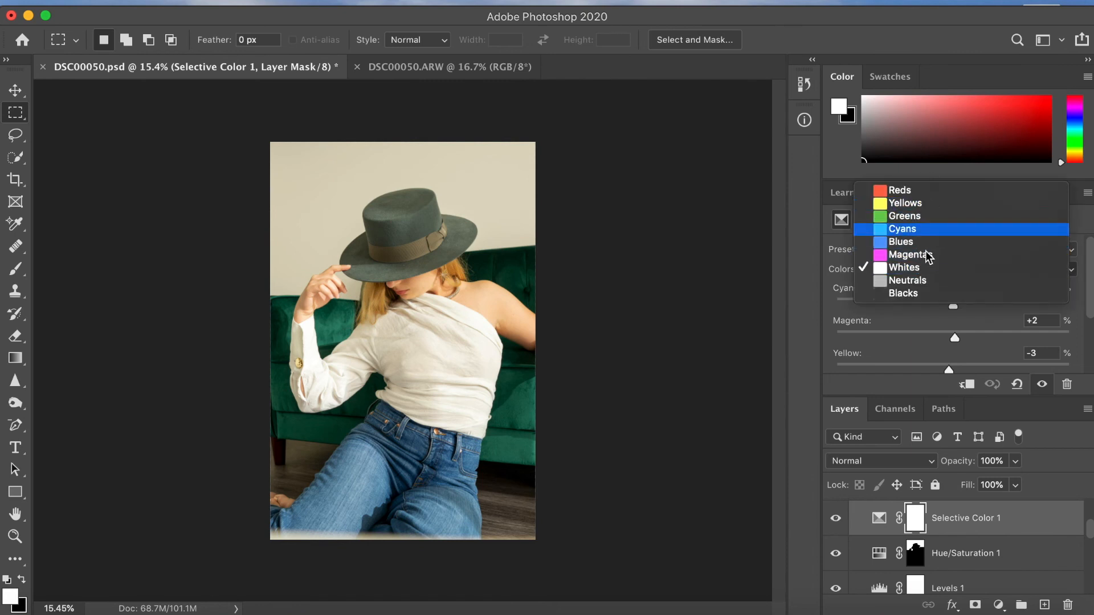
pyautogui.click(827, 369)
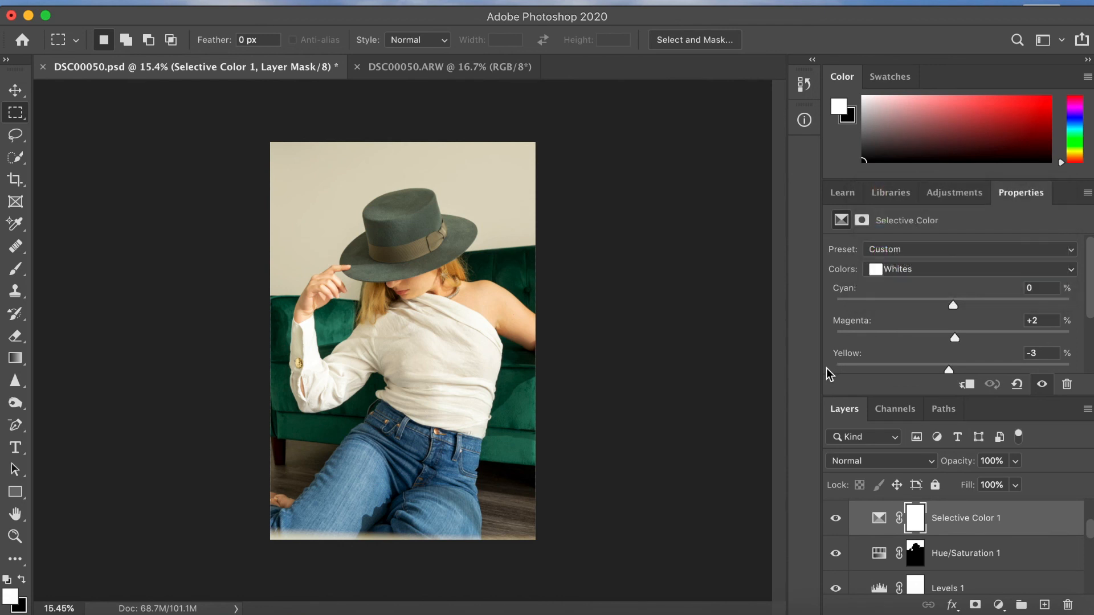
pyautogui.scroll(2, 1010, 570)
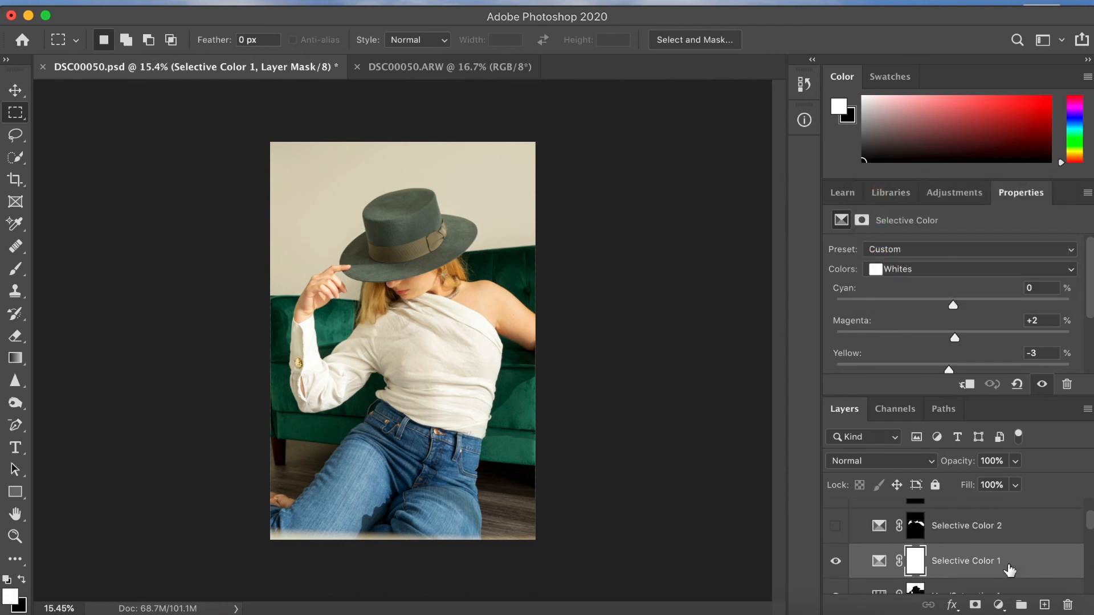
pyautogui.click(836, 563)
pyautogui.click(836, 565)
pyautogui.click(836, 564)
pyautogui.click(836, 564)
# - Turn on and select the Selective Color 2 layer, and compare the image with it hidden and shown
pyautogui.scroll(1, 837, 567)
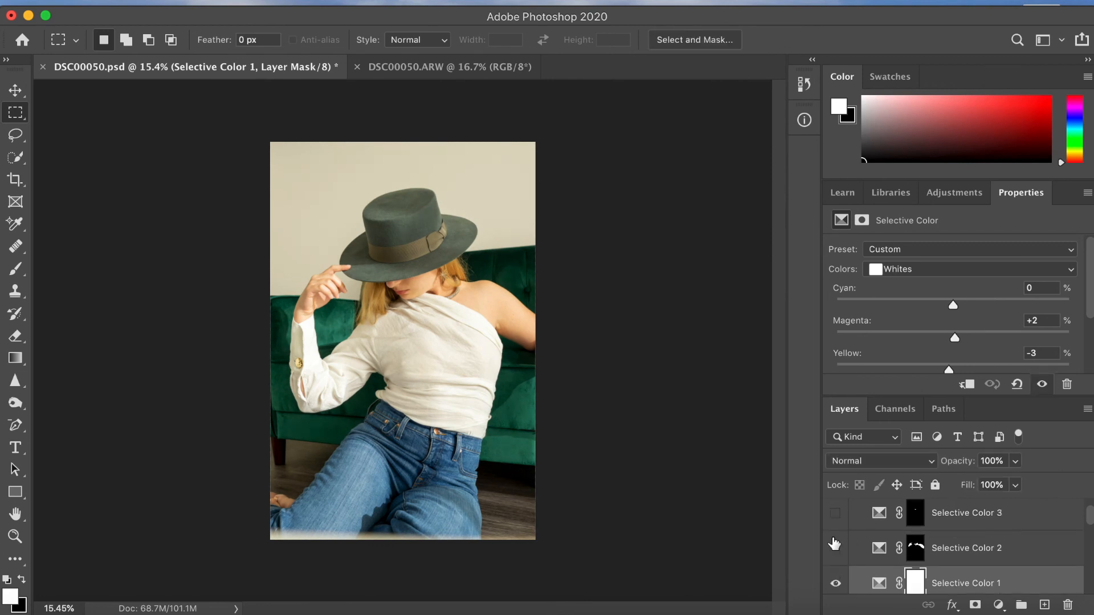
pyautogui.click(835, 549)
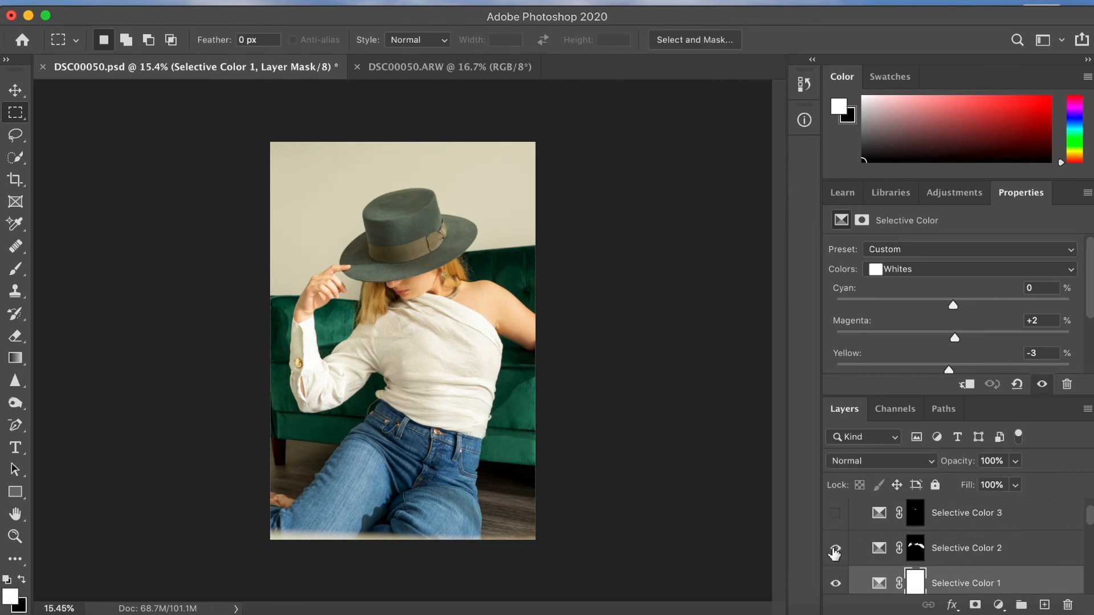
pyautogui.click(958, 549)
pyautogui.click(836, 549)
pyautogui.click(836, 550)
pyautogui.click(837, 550)
pyautogui.click(837, 550)
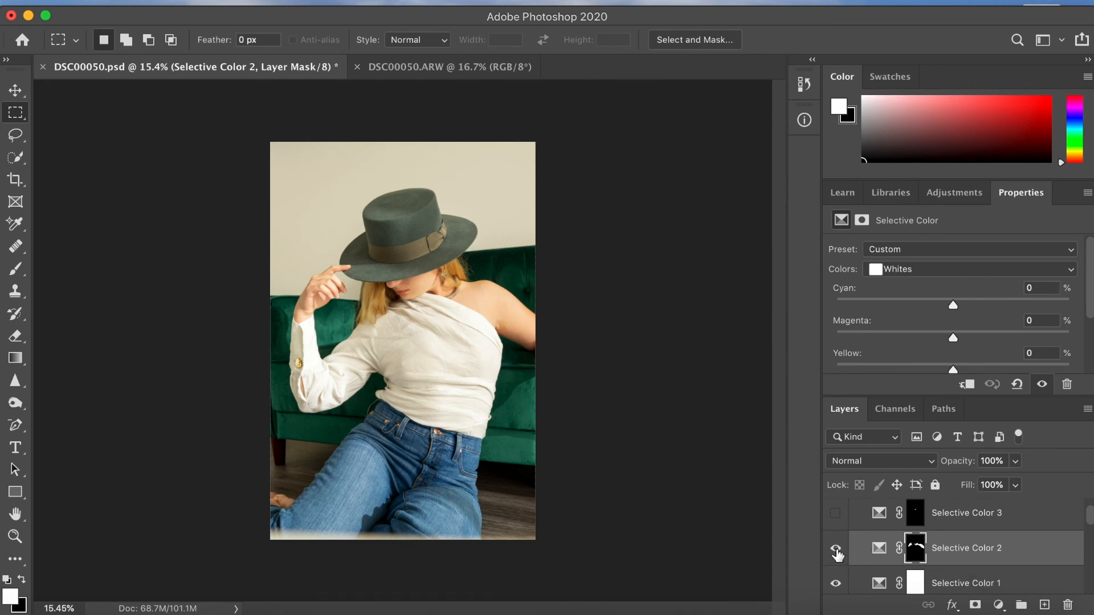
# - Compare the portrait with both Selective Color 1 and Selective Color 2 hidden and shown
pyautogui.scroll(-1, 837, 555)
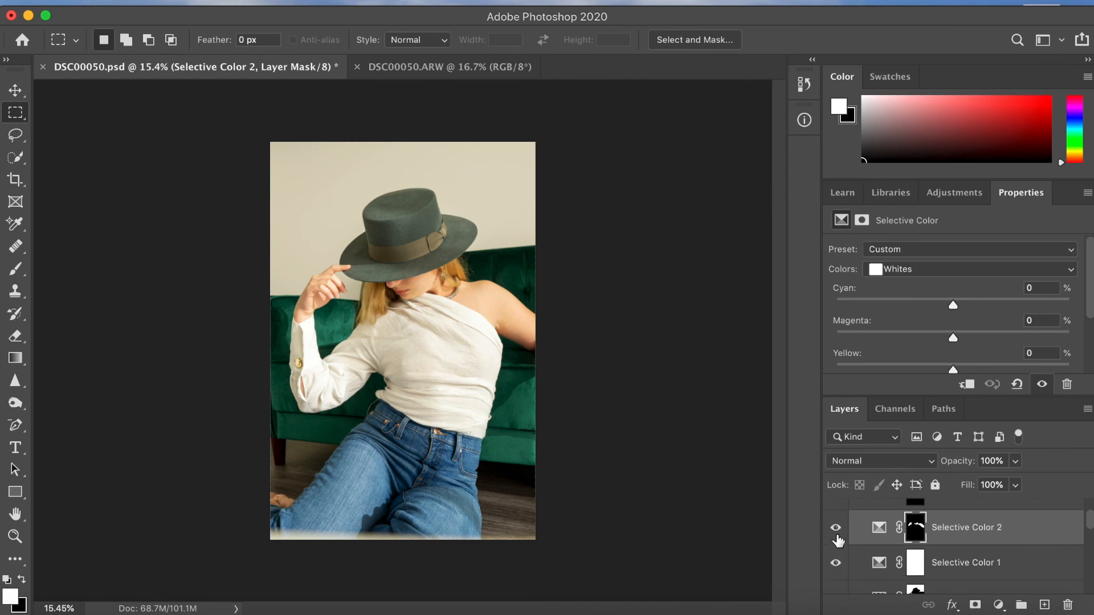
pyautogui.click(836, 563)
pyautogui.click(836, 527)
pyautogui.click(836, 564)
pyautogui.click(837, 529)
# - Review the Whites and Neutrals slider settings of Selective Color 2
pyautogui.scroll(-4, 901, 343)
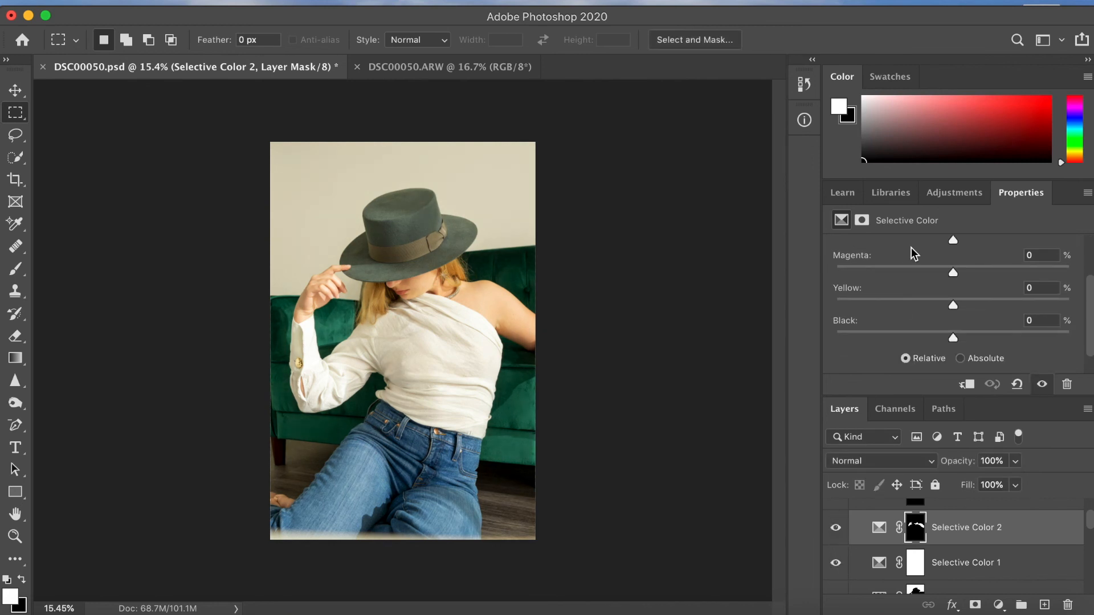
pyautogui.scroll(4, 911, 253)
pyautogui.click(910, 269)
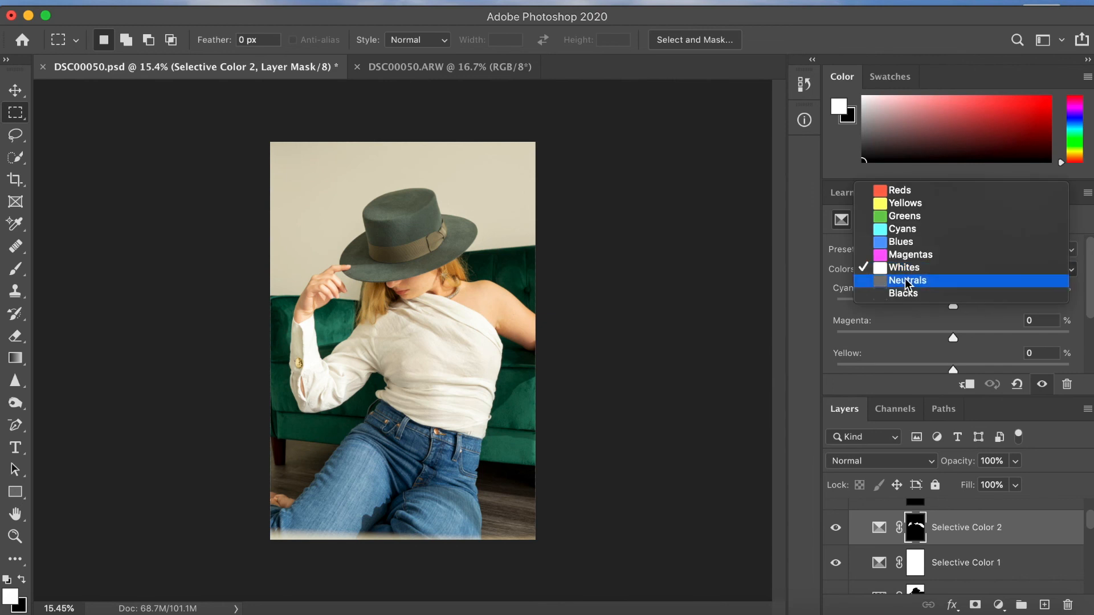
pyautogui.click(906, 280)
pyautogui.scroll(-3, 909, 314)
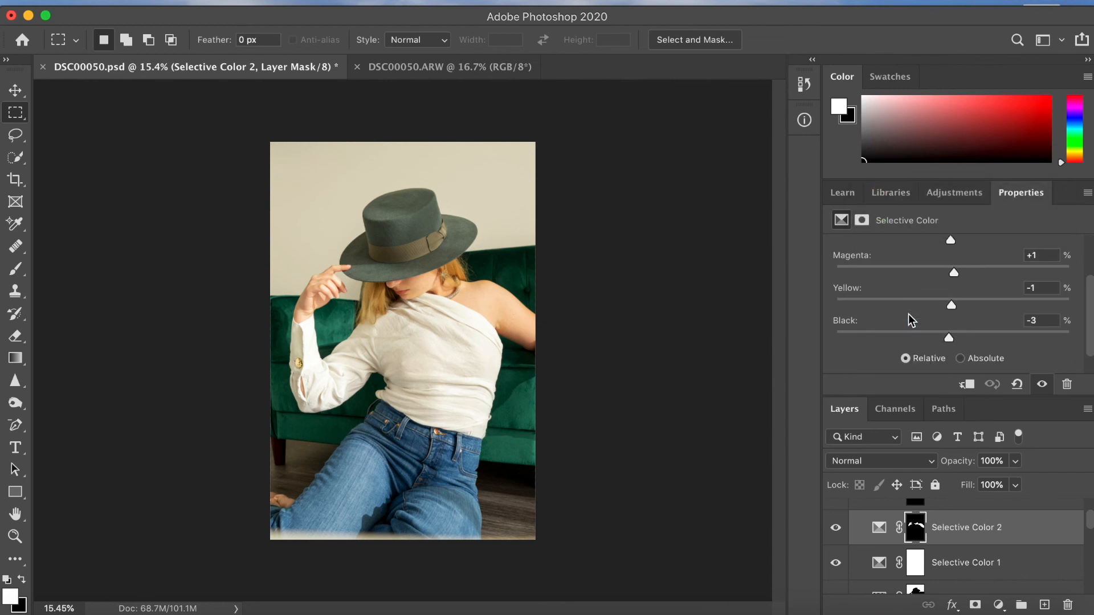
pyautogui.scroll(2, 908, 315)
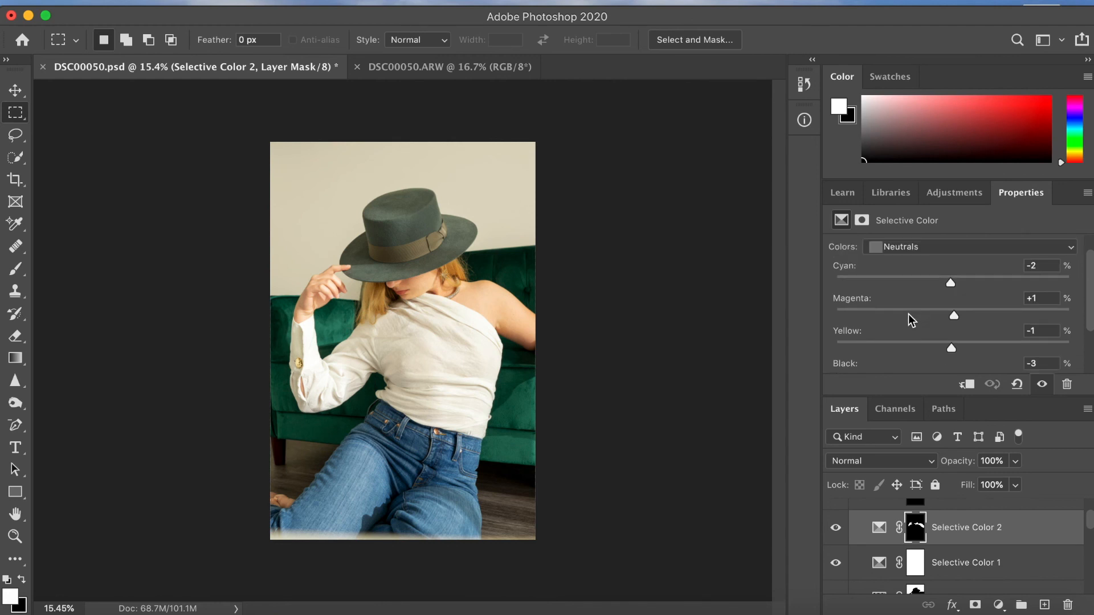
# - Turn on the Selective Color 3 layer, open its settings, and compare the image with it hidden and shown
pyautogui.scroll(2, 955, 541)
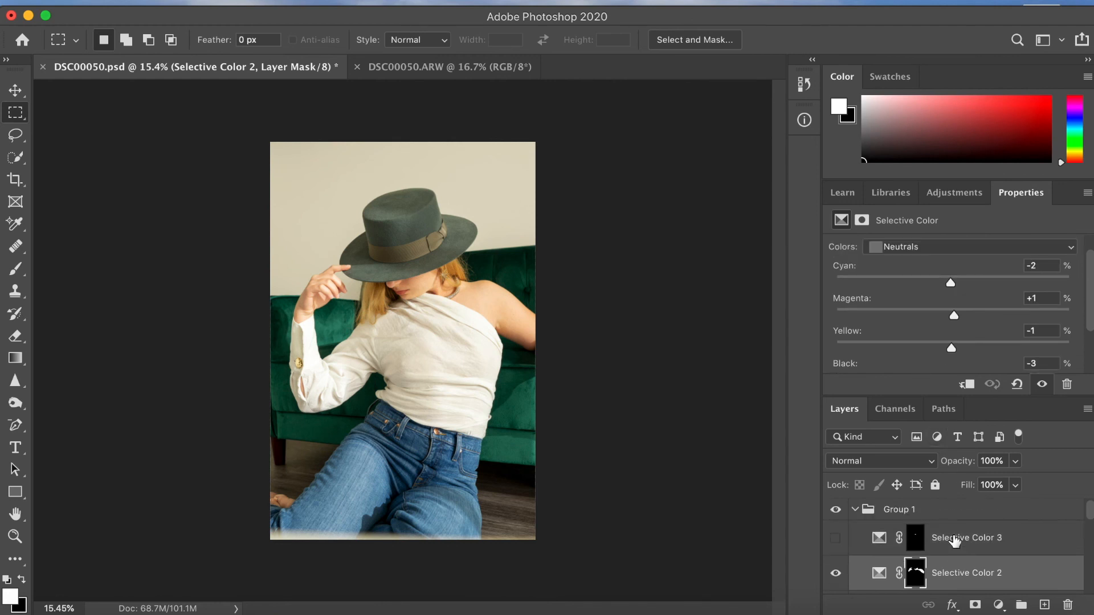
pyautogui.click(837, 539)
pyautogui.click(888, 544)
pyautogui.click(840, 540)
pyautogui.click(841, 539)
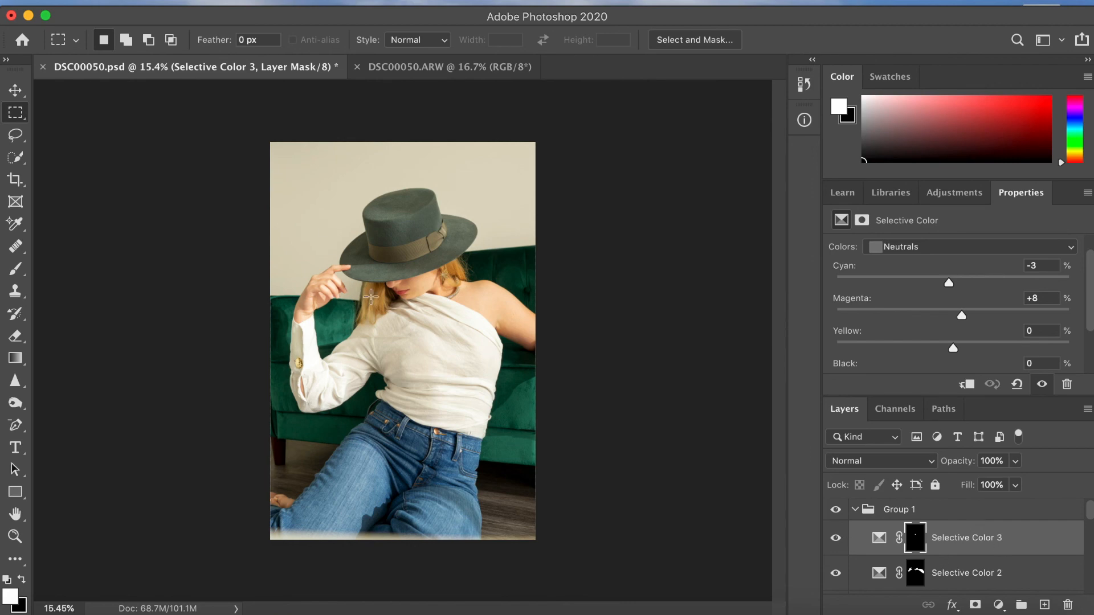
# - Compare the model's lips up close with the Selective Color 3 layer hidden and shown
pyautogui.scroll(8, 389, 318)
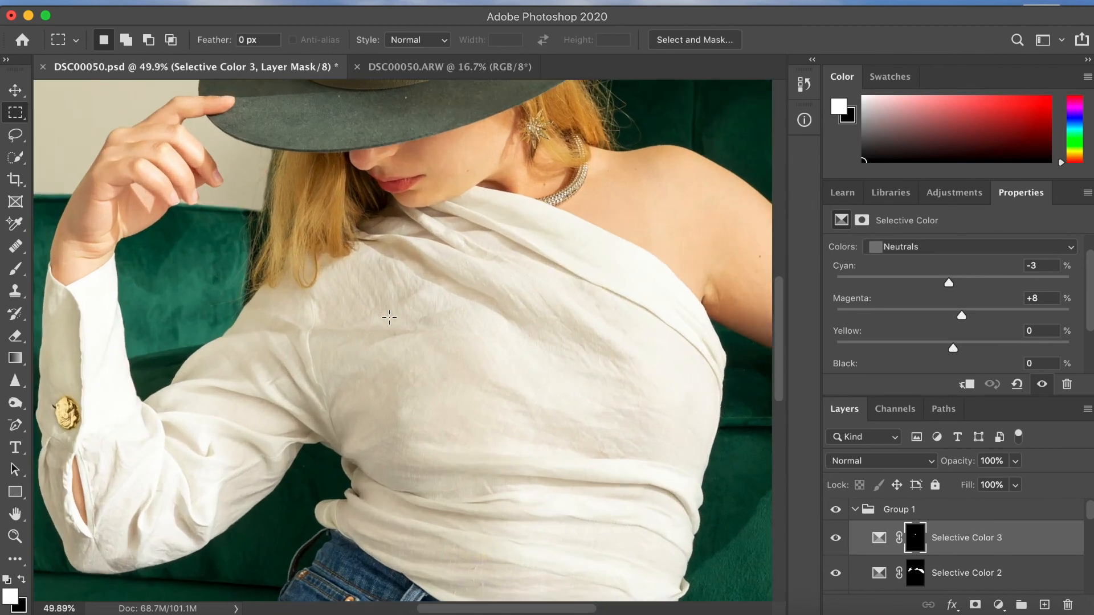
pyautogui.scroll(6, 389, 318)
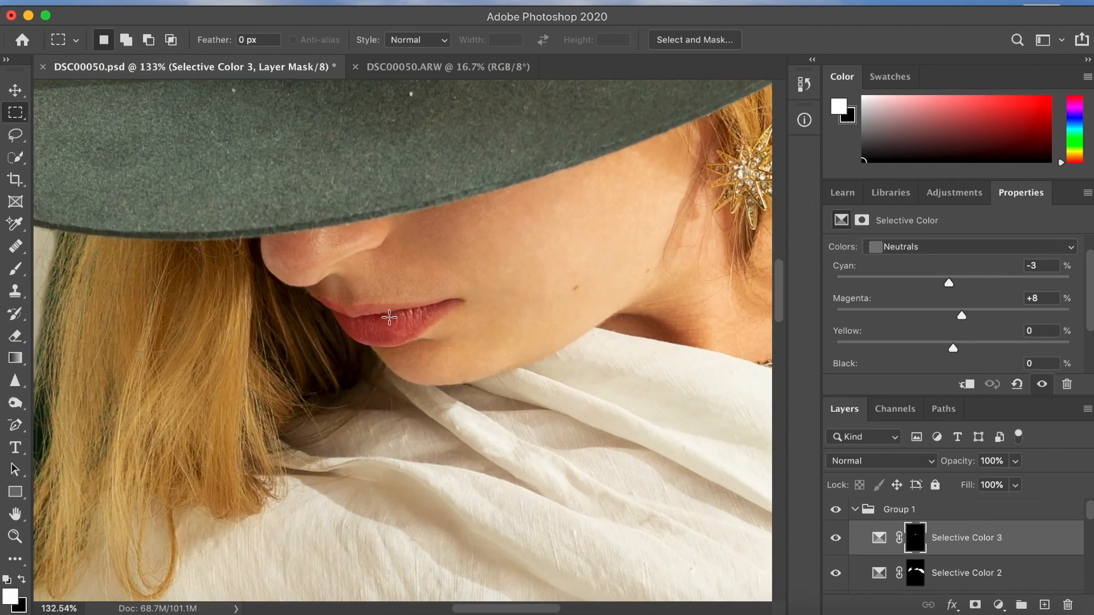
pyautogui.click(836, 540)
pyautogui.click(836, 539)
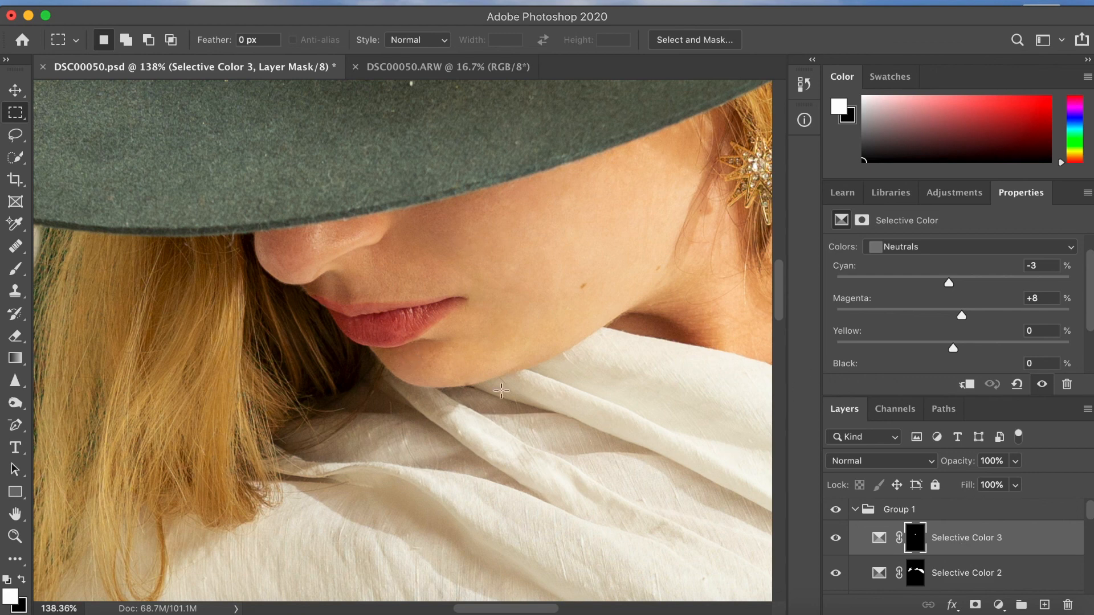
# - Review the Blacks, Whites and Neutrals slider settings of the Selective Color 3 layer
pyautogui.scroll(2, 1009, 328)
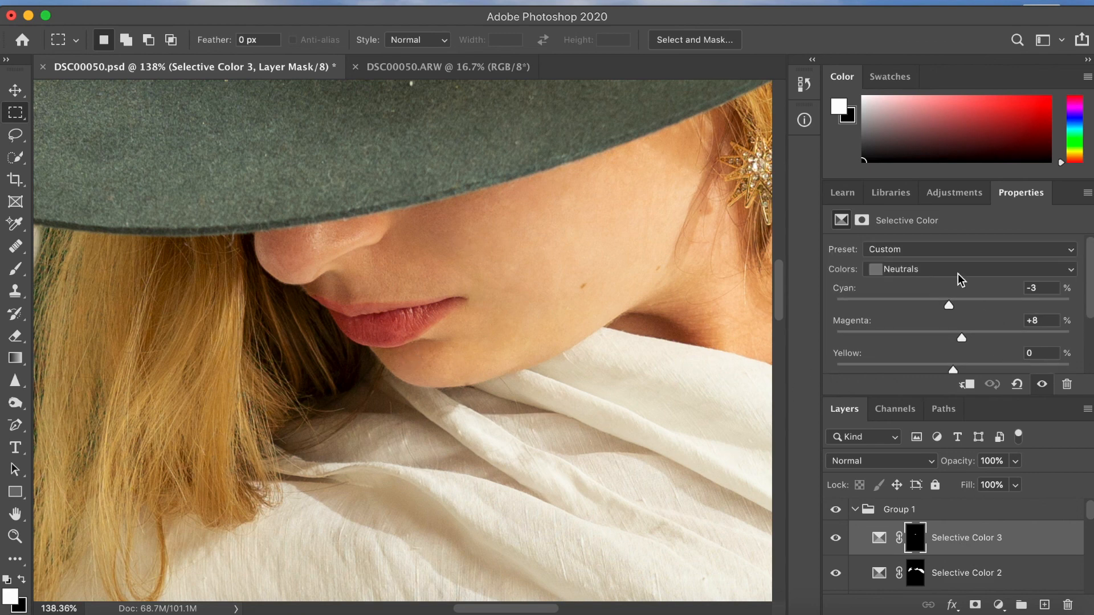
pyautogui.click(957, 270)
pyautogui.click(954, 282)
pyautogui.scroll(-3, 952, 322)
pyautogui.scroll(2, 952, 322)
pyautogui.scroll(1, 952, 333)
pyautogui.click(915, 270)
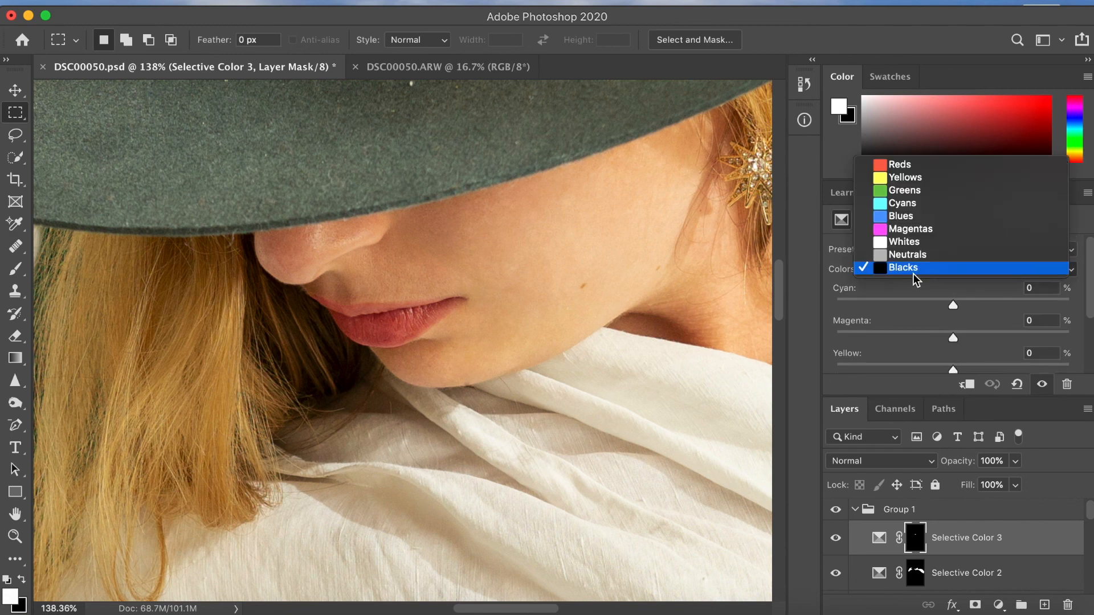
pyautogui.click(910, 241)
pyautogui.scroll(-2, 909, 289)
pyautogui.scroll(2, 910, 288)
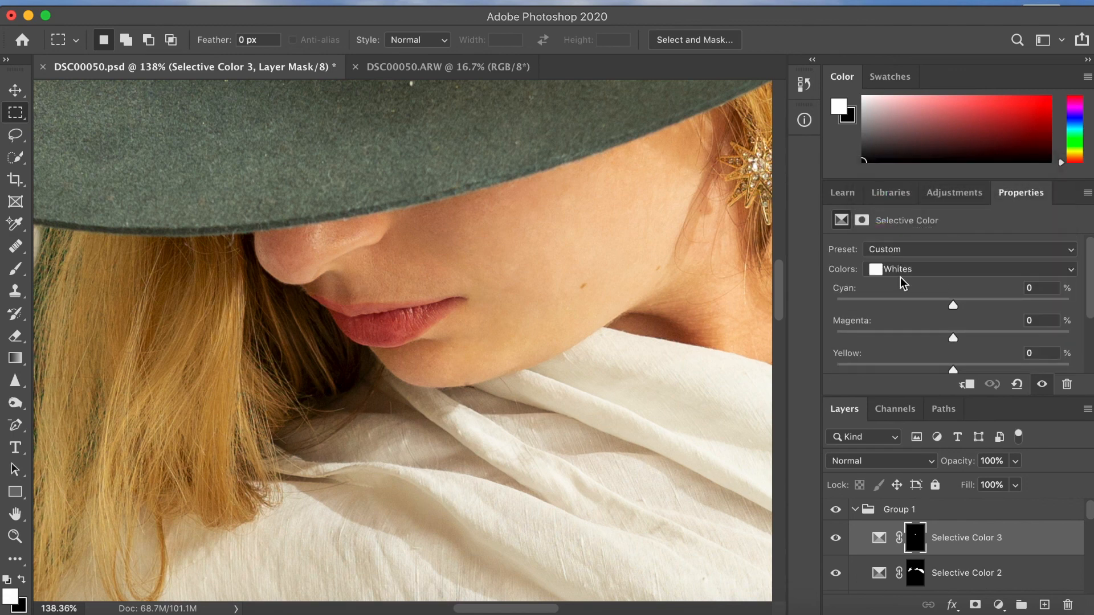
pyautogui.click(901, 273)
pyautogui.click(897, 280)
pyautogui.scroll(-2, 972, 351)
pyautogui.scroll(1, 972, 351)
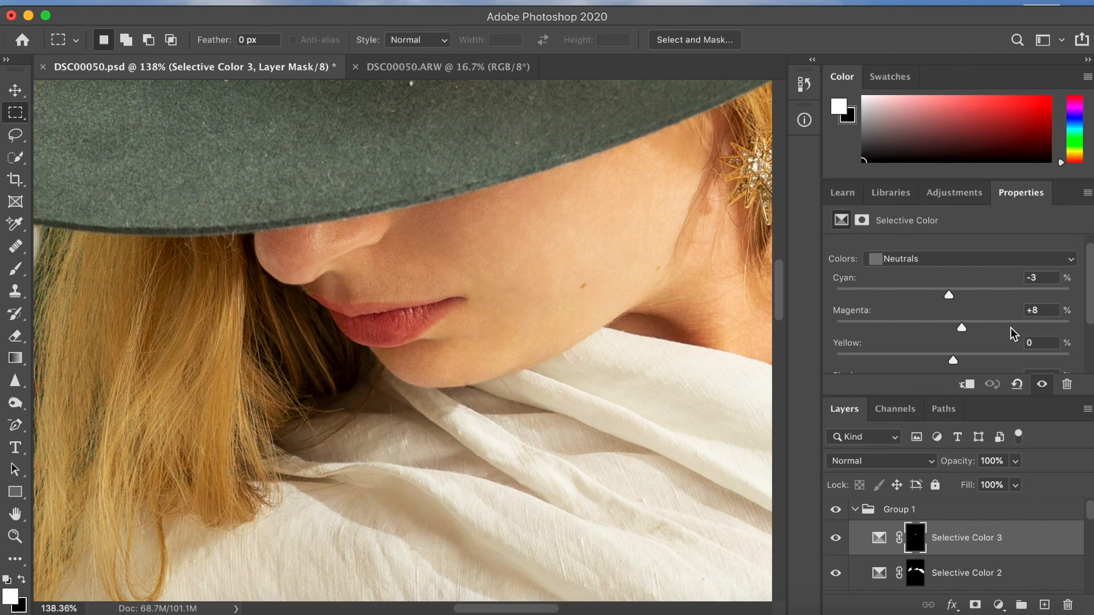
pyautogui.scroll(-1, 1010, 327)
# - Hide and show Selective Color 3 once more to check its effect on the lips, and return to the whole portrait
pyautogui.click(837, 541)
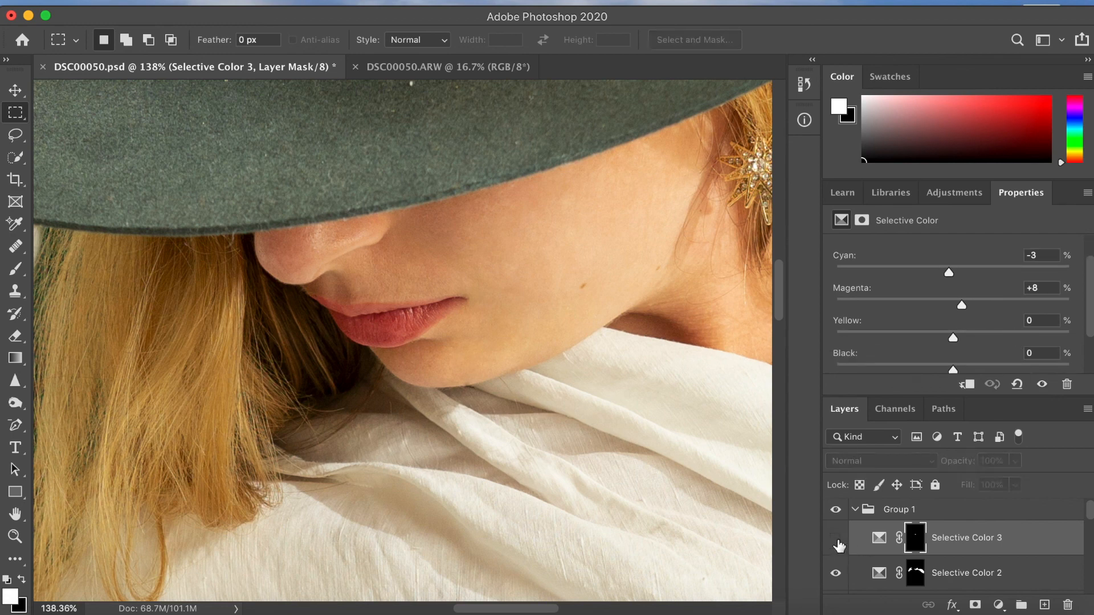
pyautogui.click(837, 541)
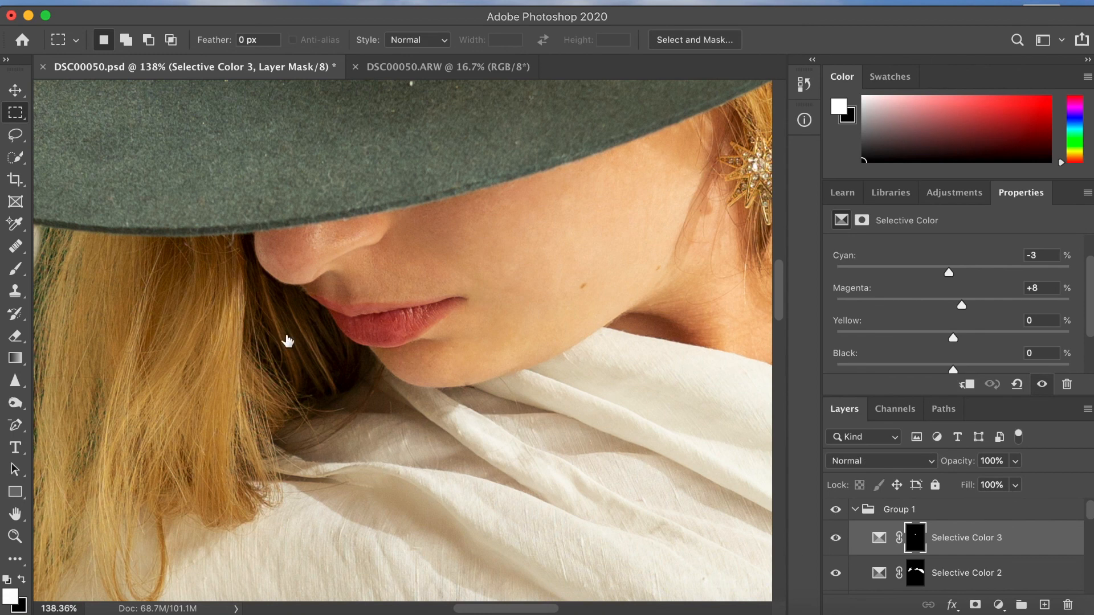
pyautogui.scroll(-3, 286, 335)
pyautogui.scroll(-6, 286, 335)
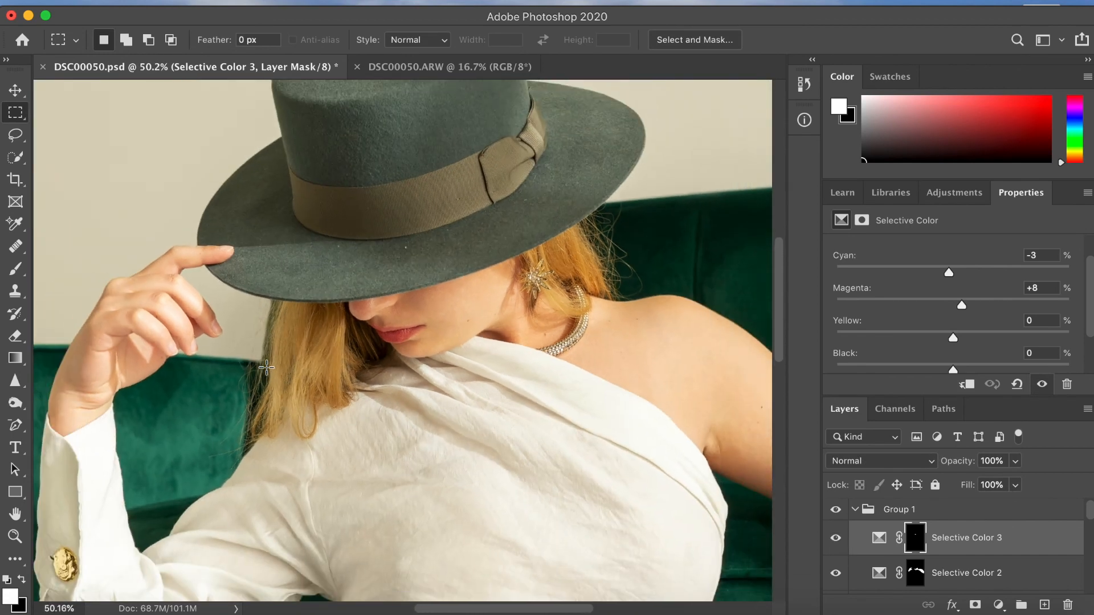
pyautogui.scroll(-2, 266, 367)
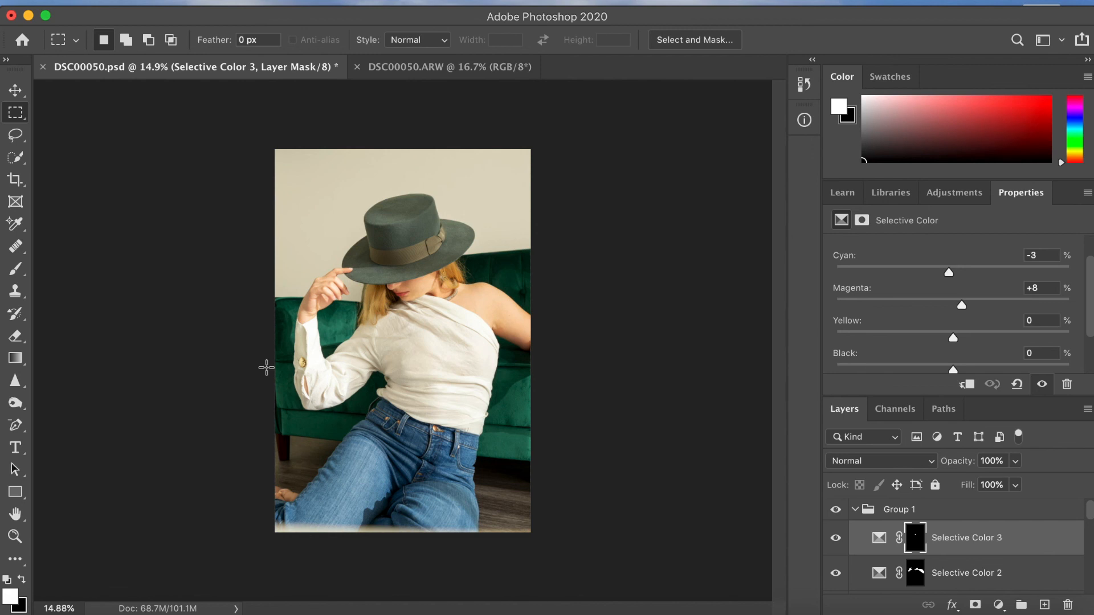
# - Collapse Group 1 and compare the whole portrait with the group hidden and shown several times, leaving it visible
pyautogui.click(855, 510)
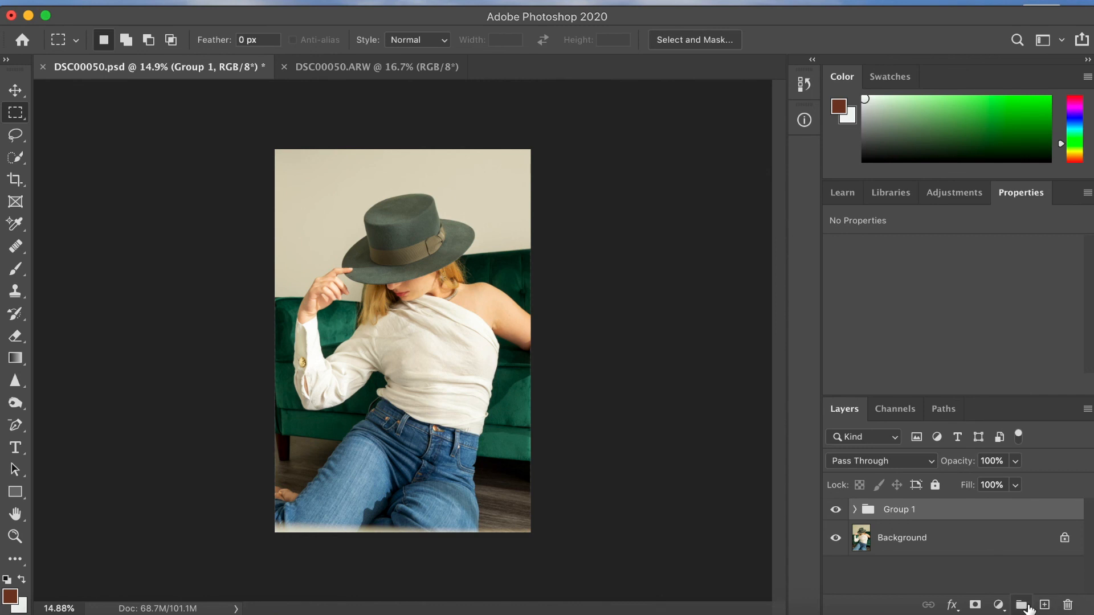
pyautogui.click(836, 511)
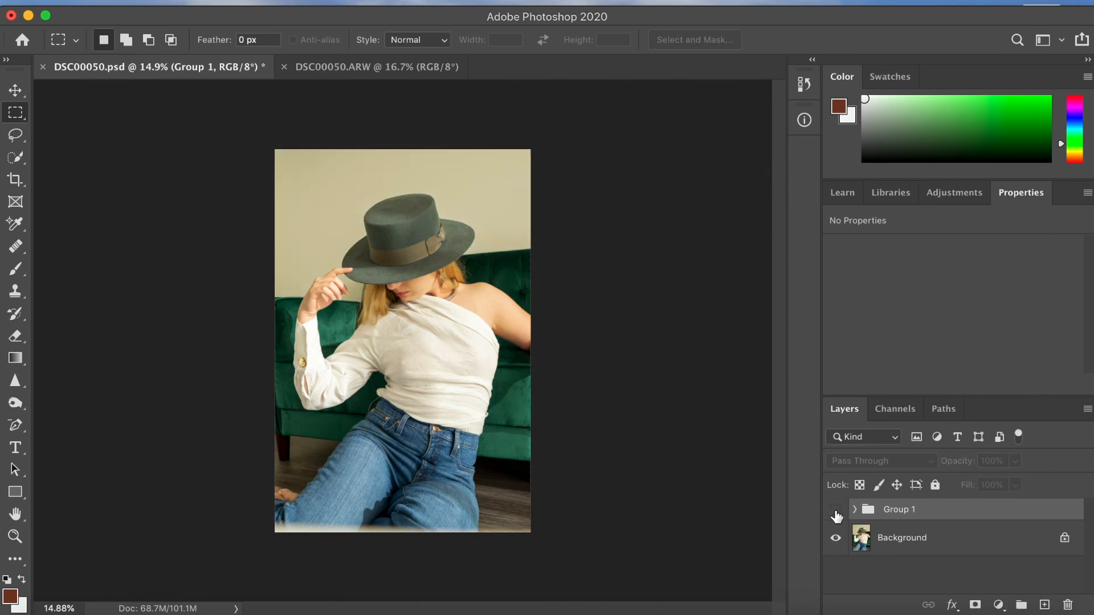
pyautogui.click(836, 510)
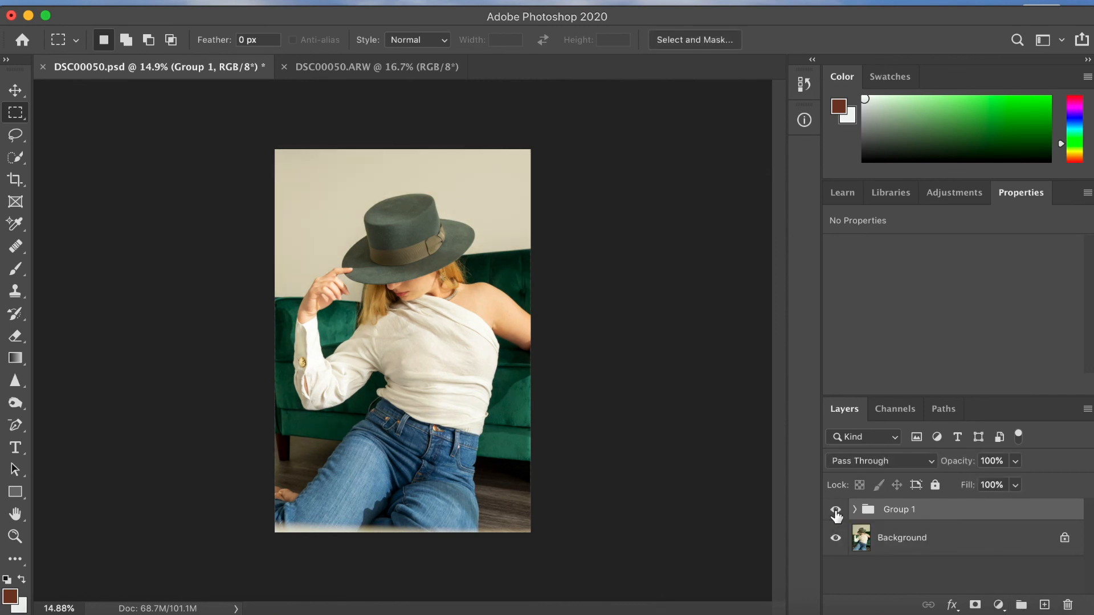
pyautogui.click(836, 511)
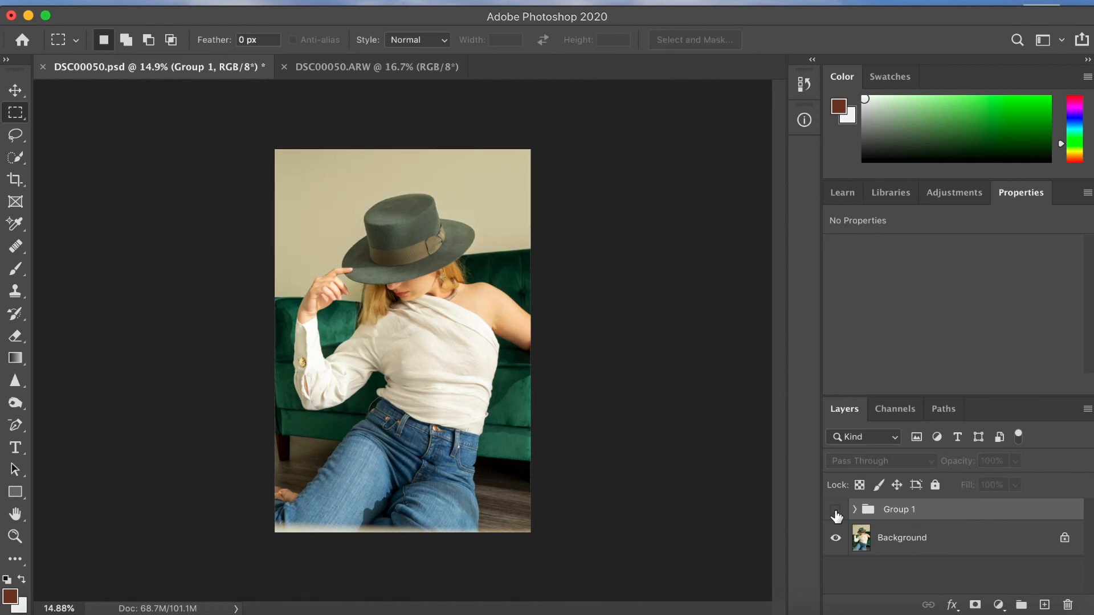
pyautogui.click(836, 511)
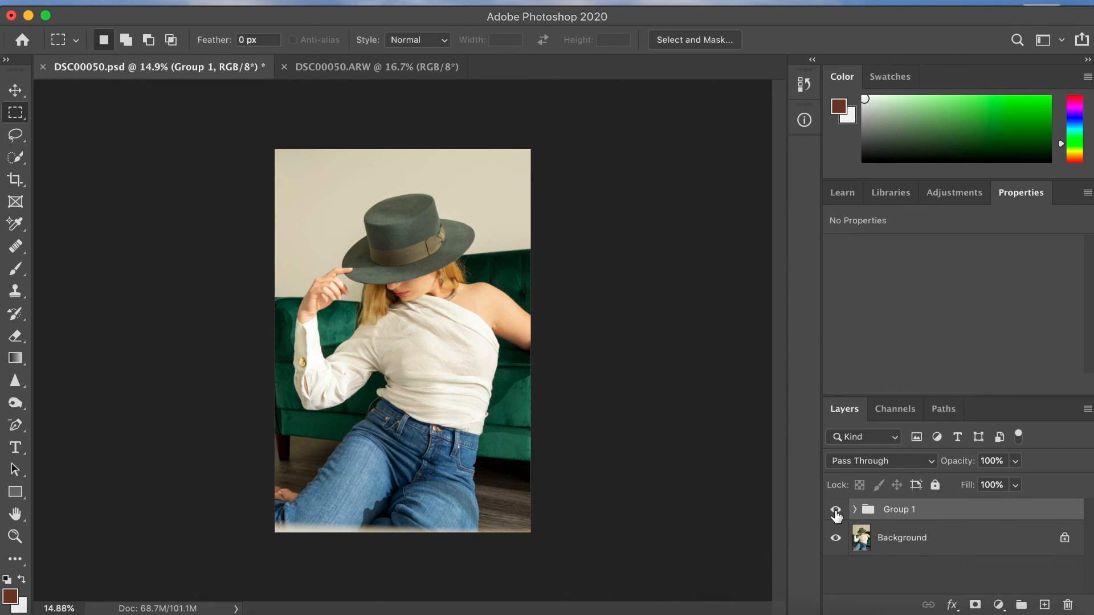
pyautogui.click(836, 511)
pyautogui.click(836, 512)
pyautogui.click(836, 511)
pyautogui.click(836, 511)
pyautogui.click(836, 511)
pyautogui.click(836, 511)
# - Close DSC00050.psd and DSC00050.ARW without saving their changes
pyautogui.click(10, 16)
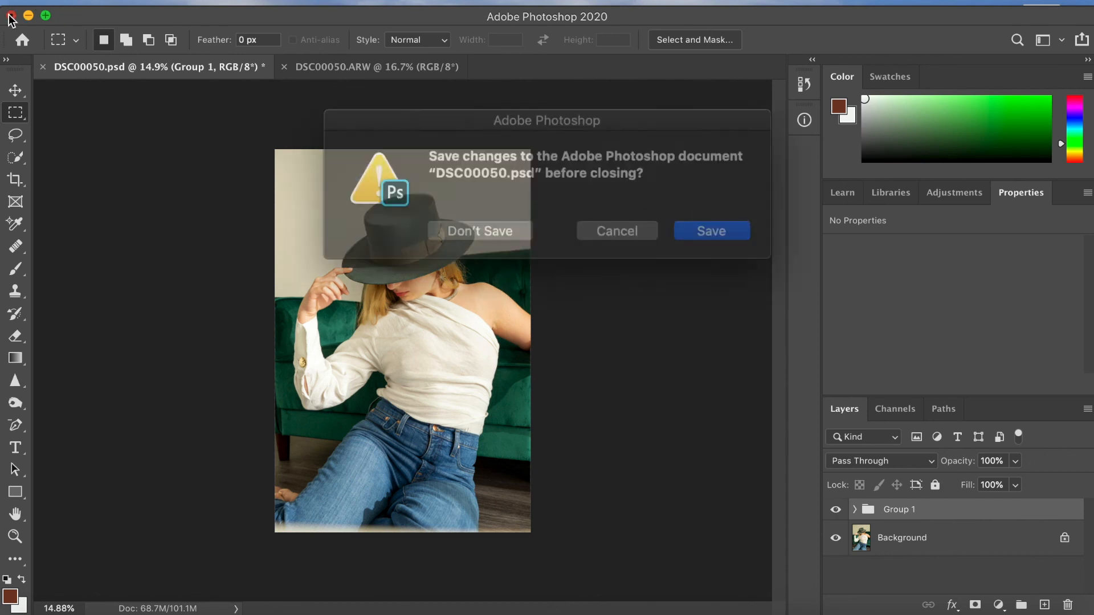
pyautogui.click(501, 225)
pyautogui.click(10, 15)
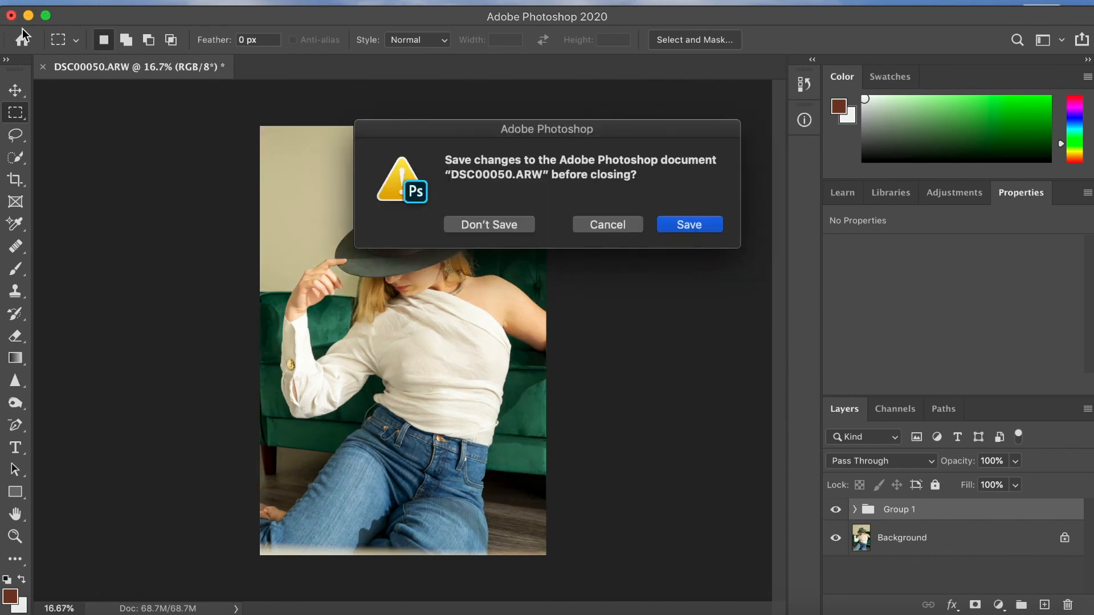
pyautogui.click(494, 225)
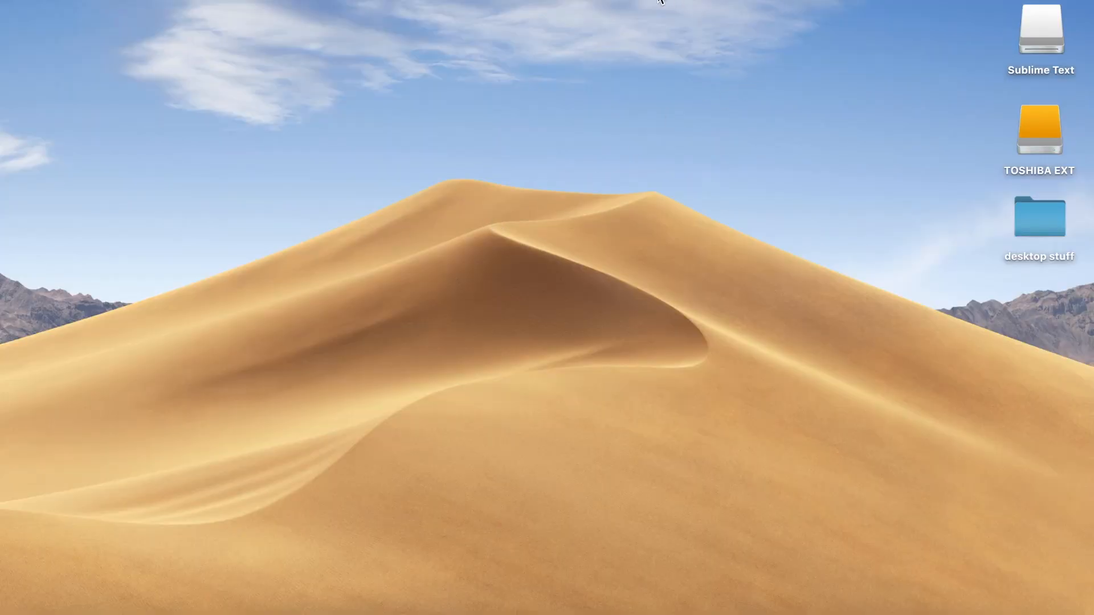
pyautogui.click(721, 0)
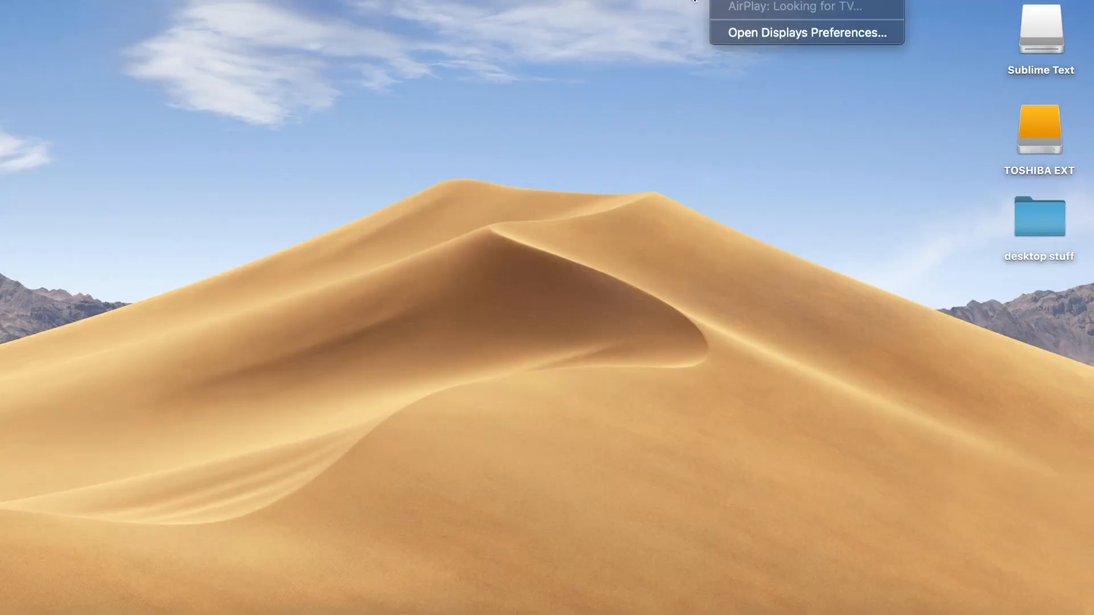
pyautogui.click(696, 0)
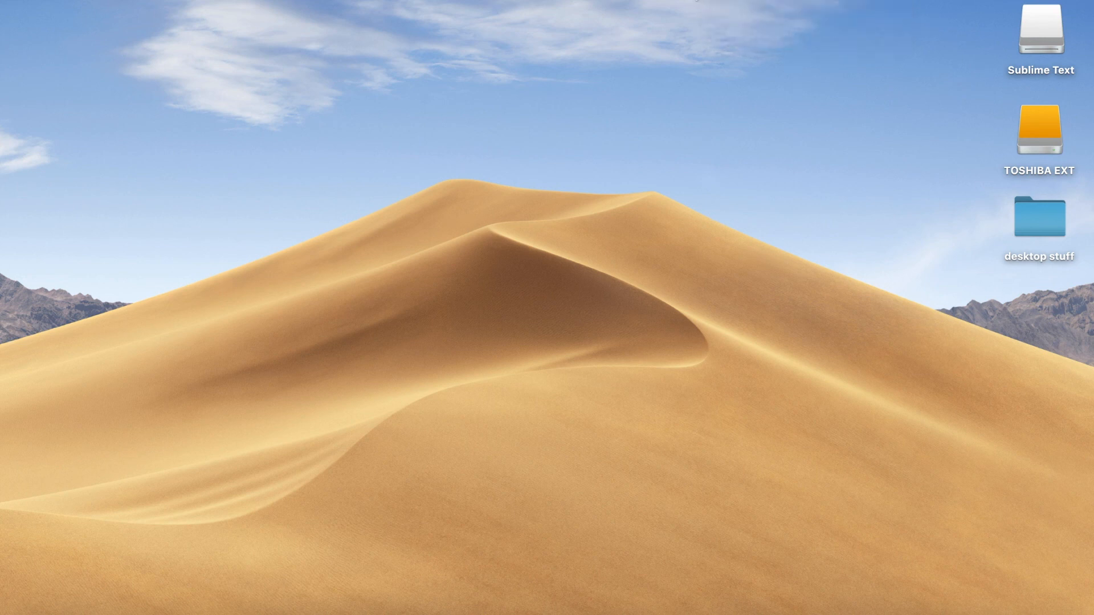
pyautogui.click(702, 0)
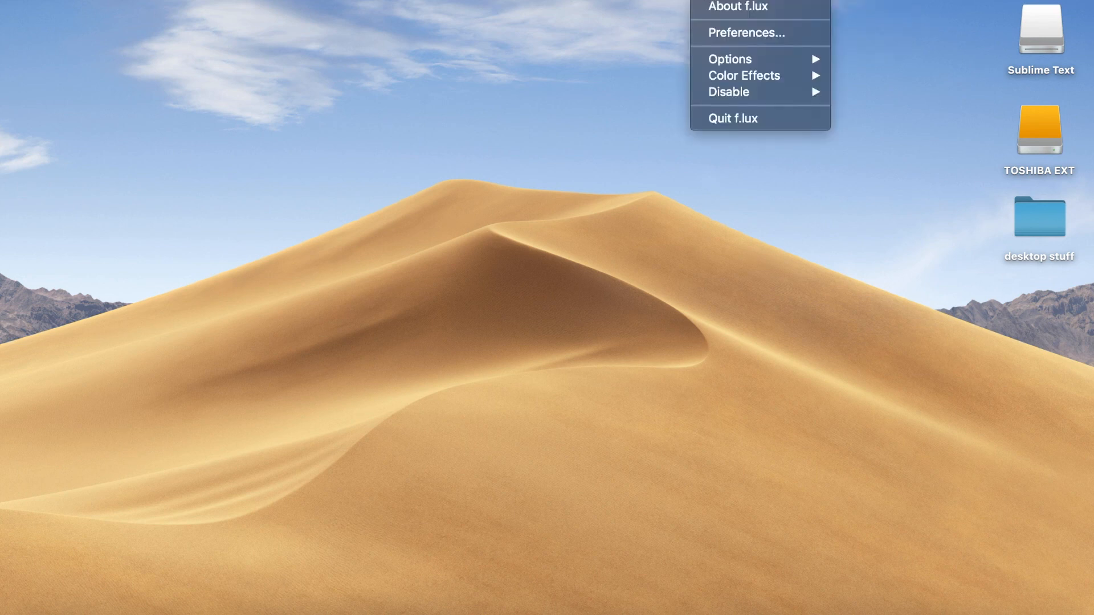
pyautogui.click(702, 0)
pyautogui.click(630, 0)
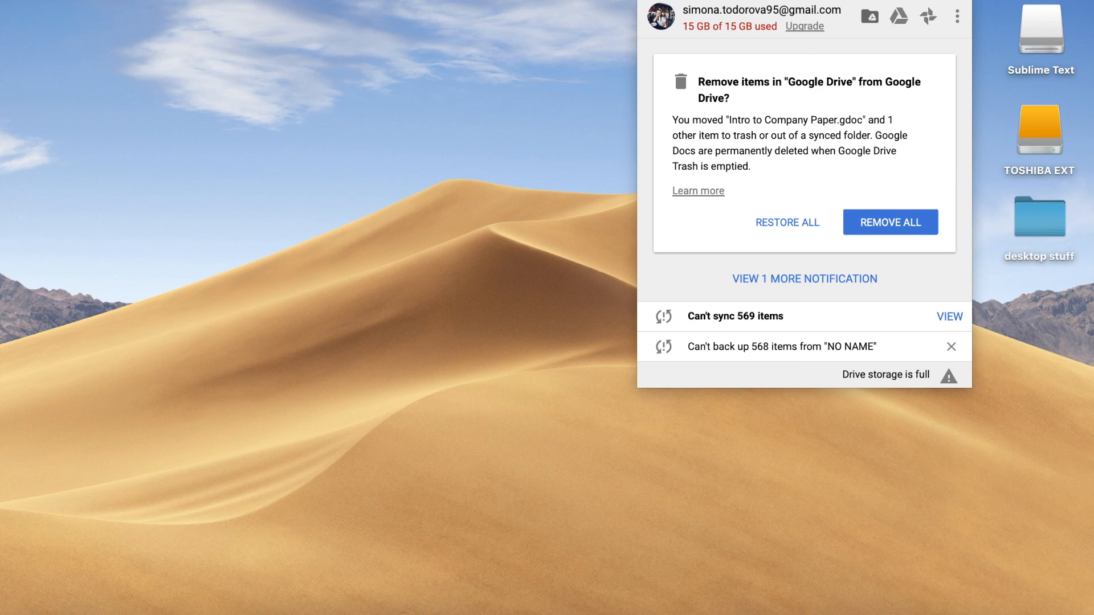
pyautogui.click(539, 226)
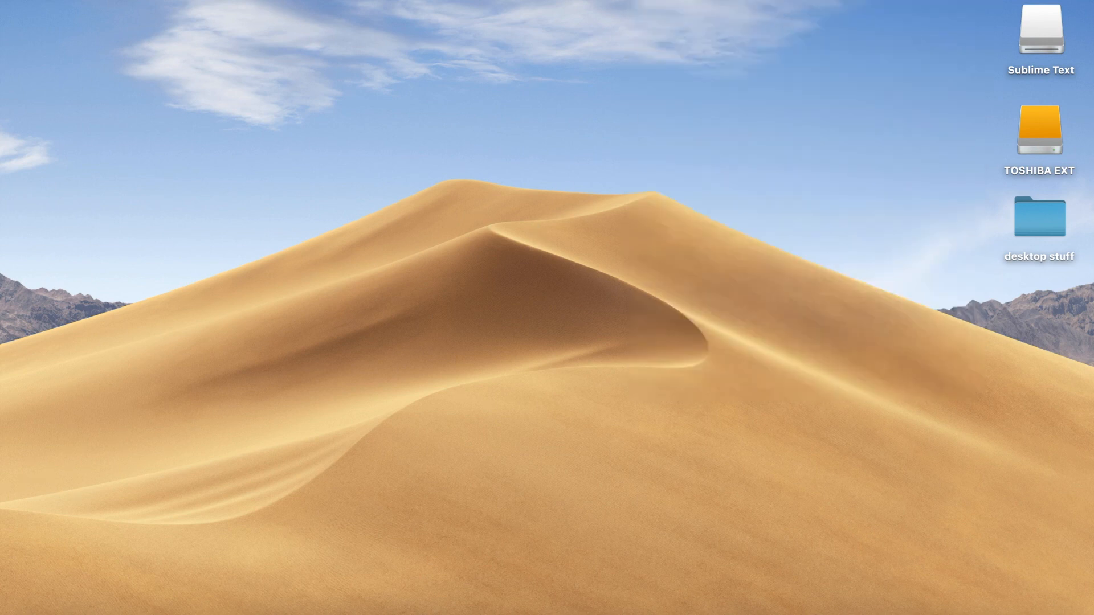